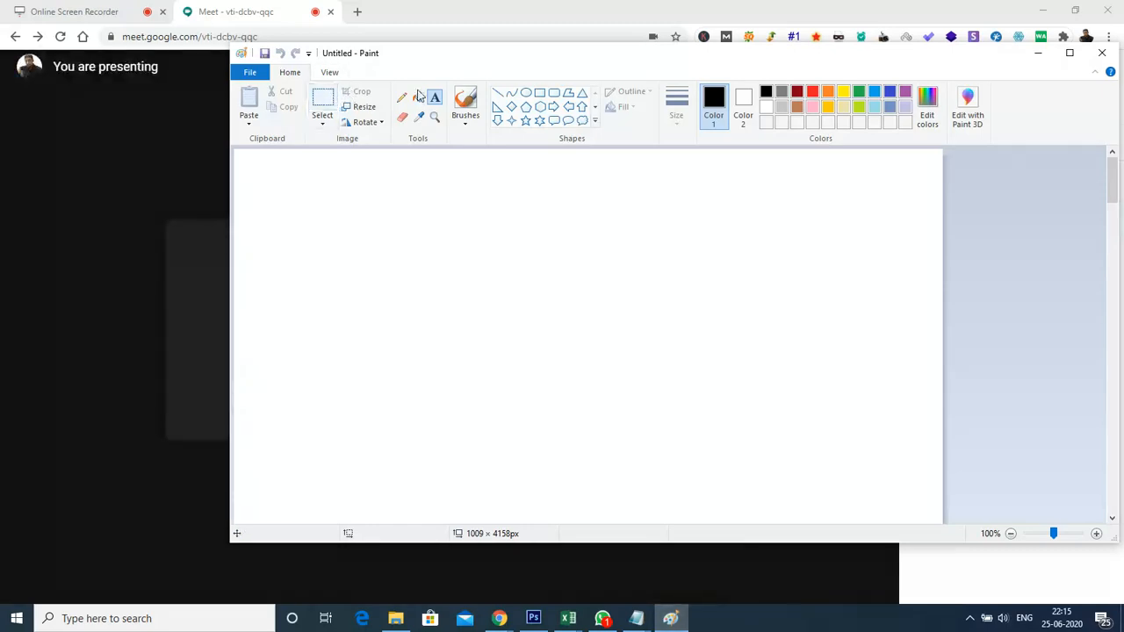
# Draw a black outlined rectangle about 451 by 360 px near the top middle of the canvas
pyautogui.click(331, 100)
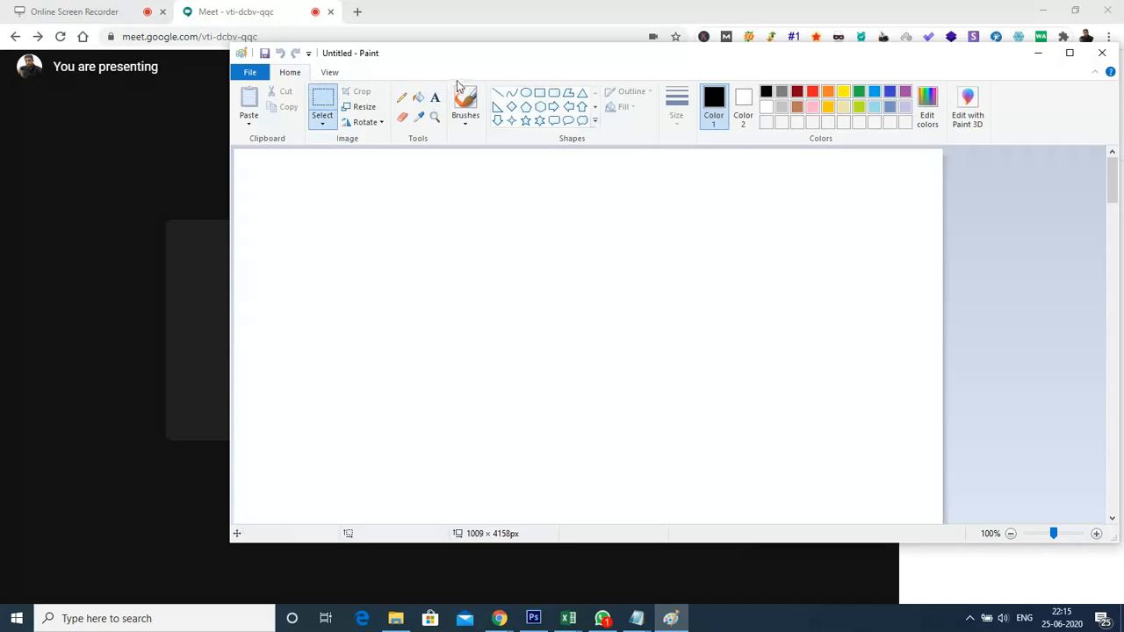
pyautogui.click(539, 92)
pyautogui.moveTo(395, 187); pyautogui.dragTo(713, 440)
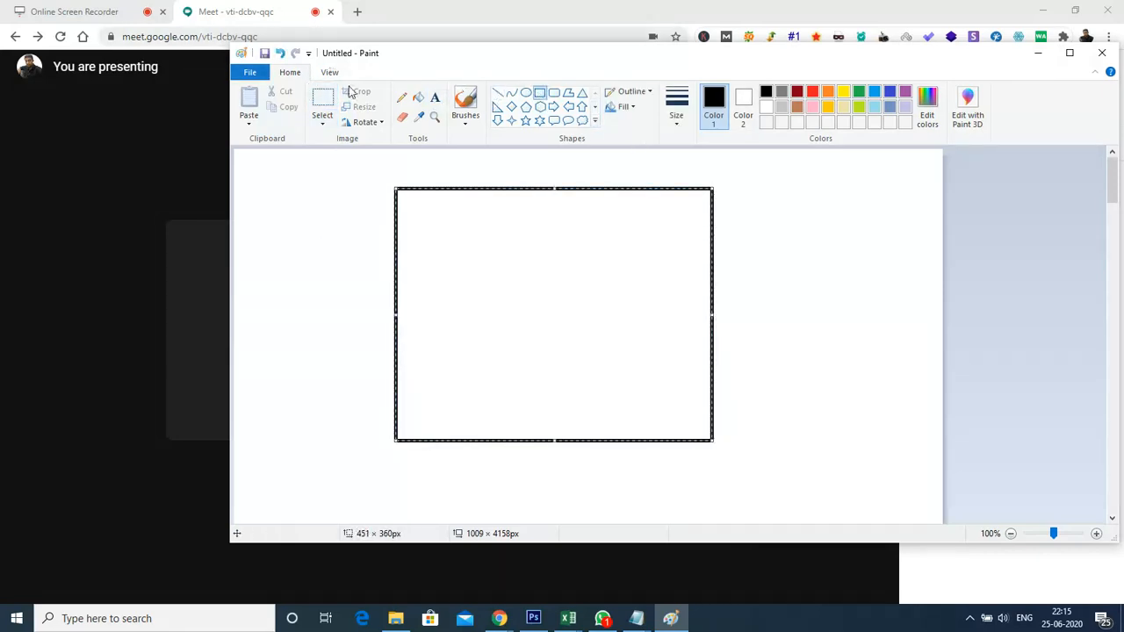
# Add the text "1. Budget & bidding strategy" inside the rectangle near its upper-left corner
pyautogui.click(435, 97)
pyautogui.click(425, 216)
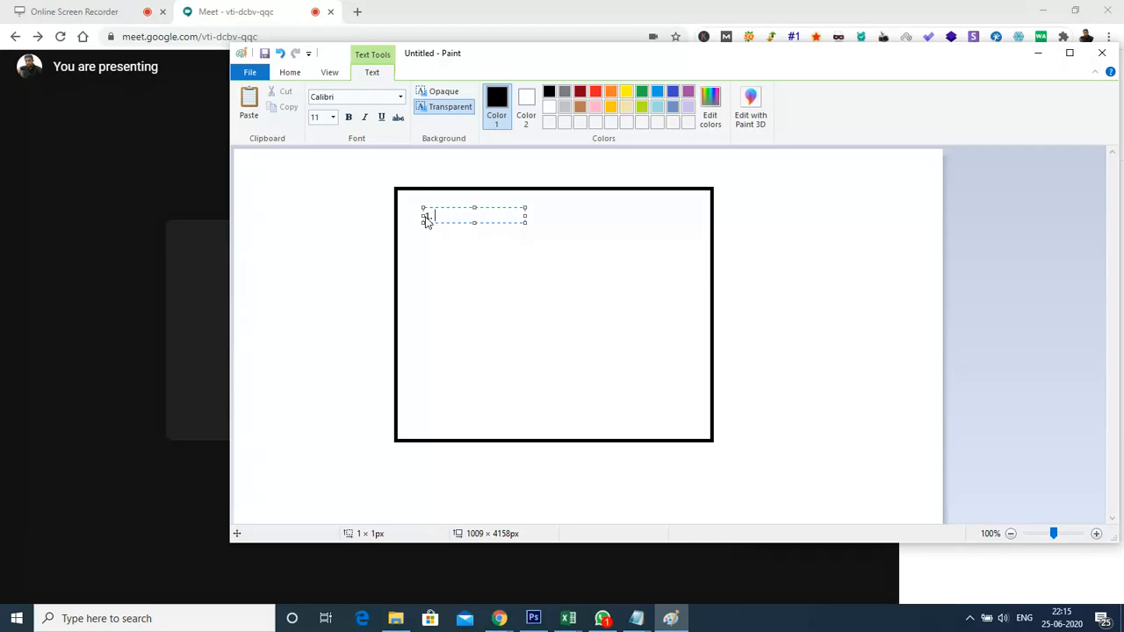
pyautogui.write('dget & bi')
pyautogui.write('dding strategy')
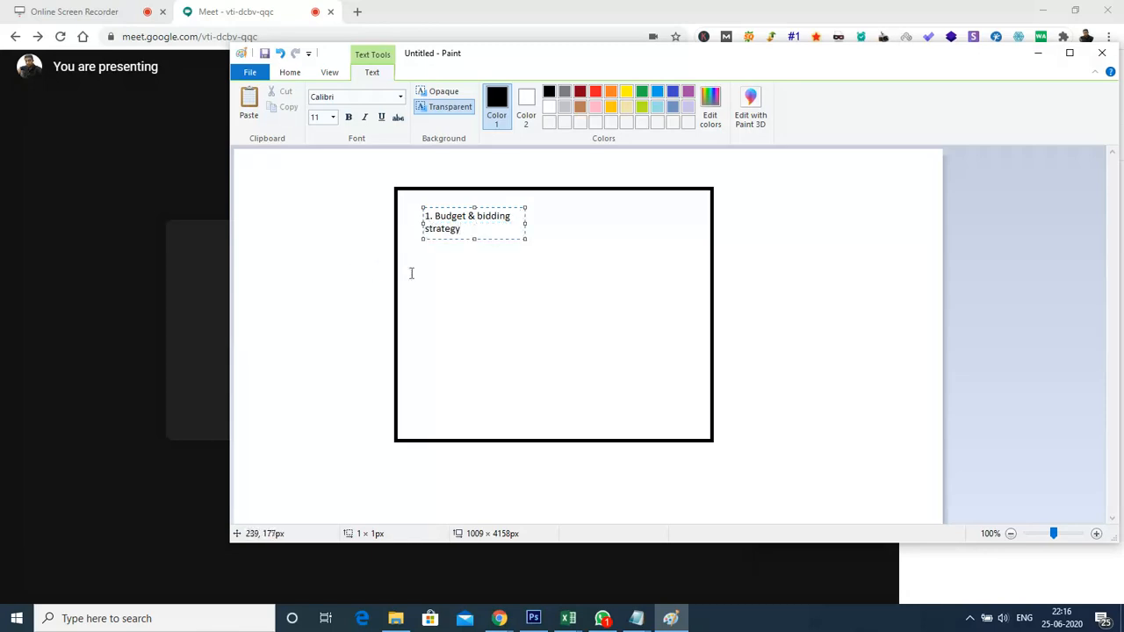
pyautogui.click(451, 265)
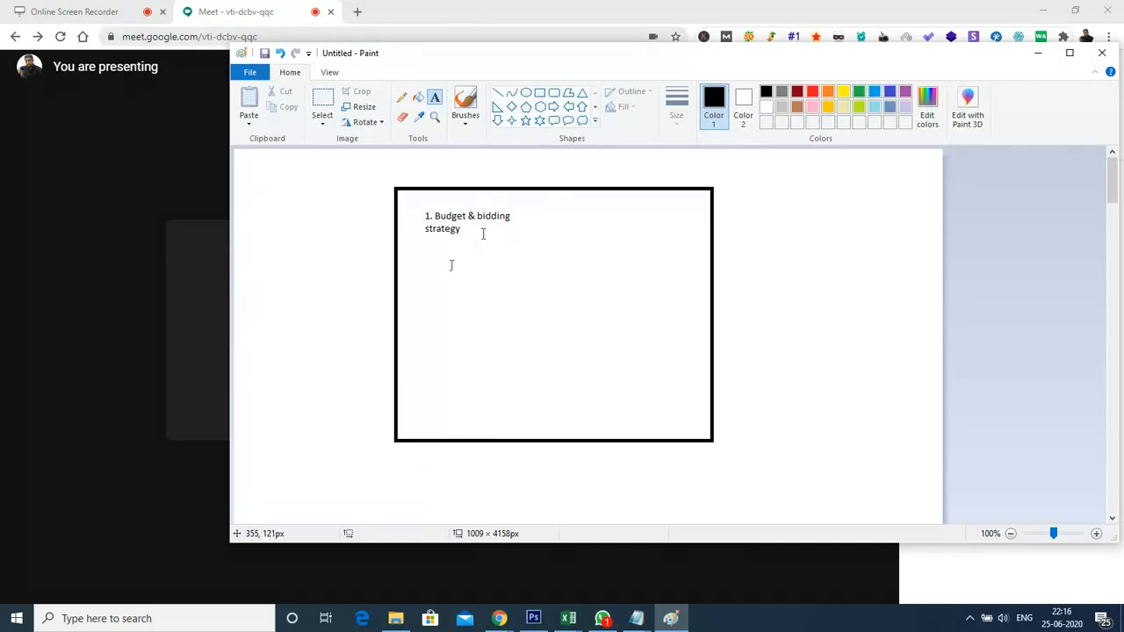
# Minimize the drawing window, switch to Chrome and search Google for "facebook ads manager" in a new tab
pyautogui.click(1037, 53)
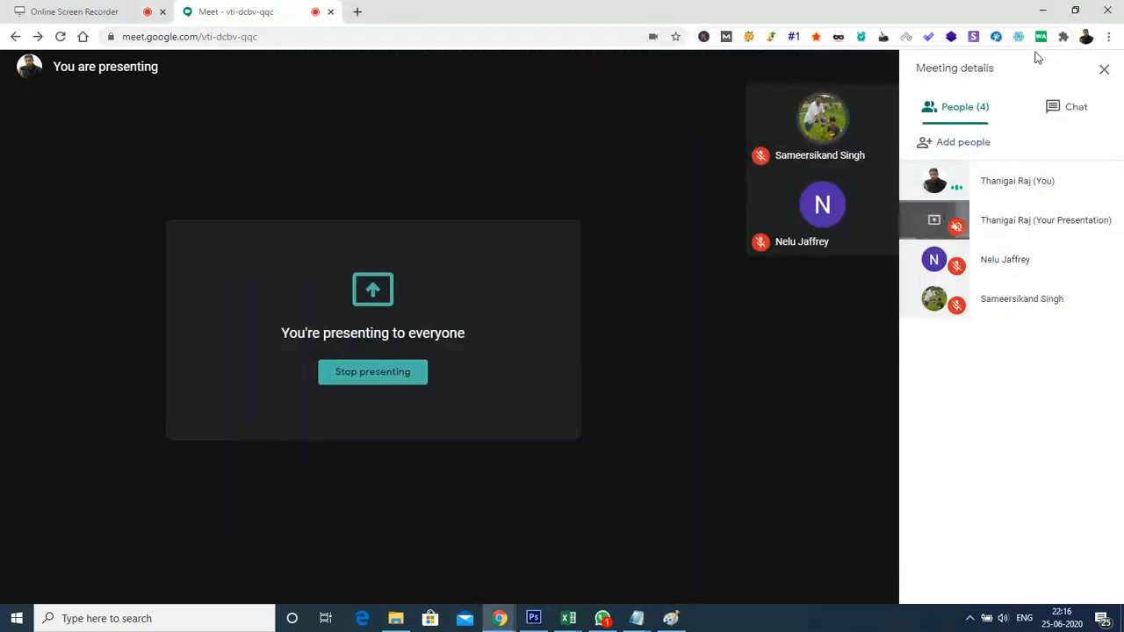
pyautogui.click(358, 11)
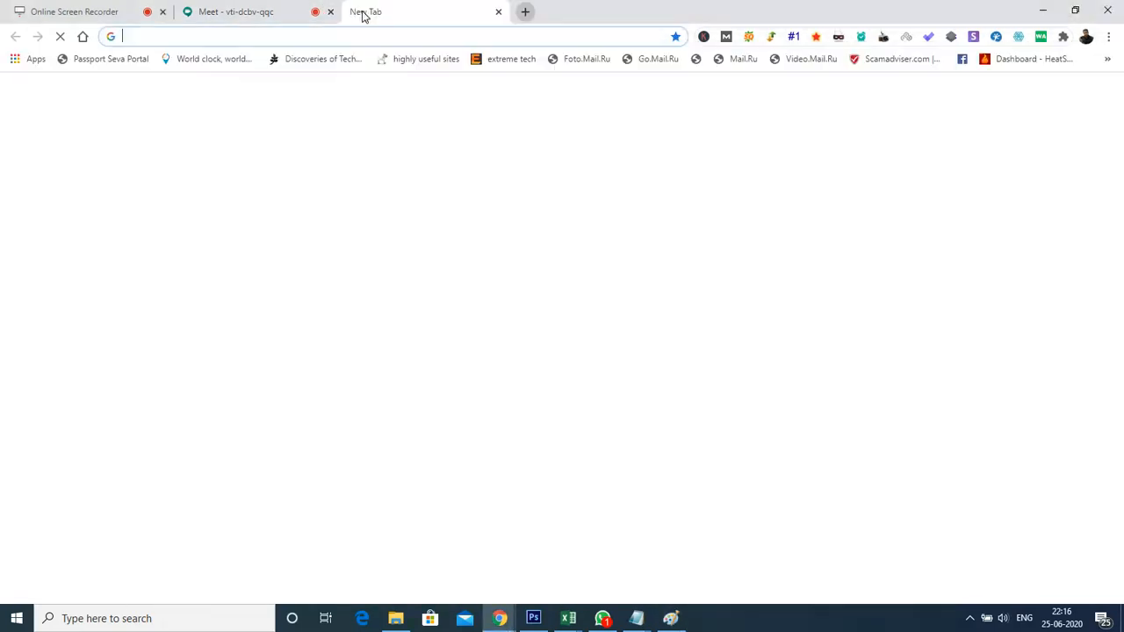
pyautogui.write('facebook.c')
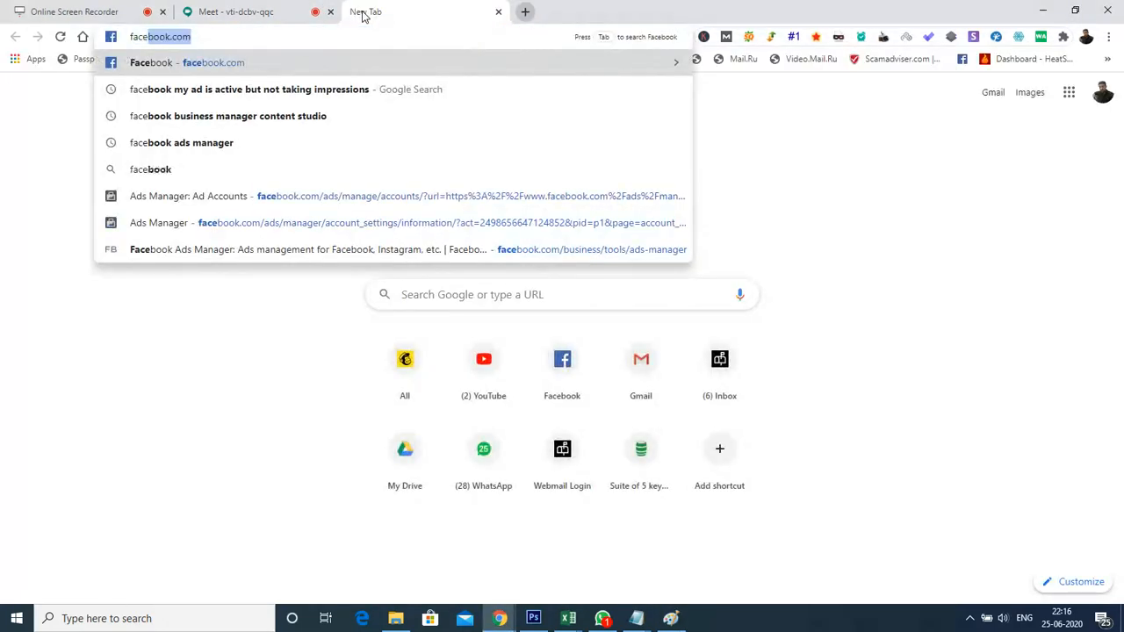
pyautogui.press('BackSpace')
pyautogui.press('BackSpace')
pyautogui.write('ads an')
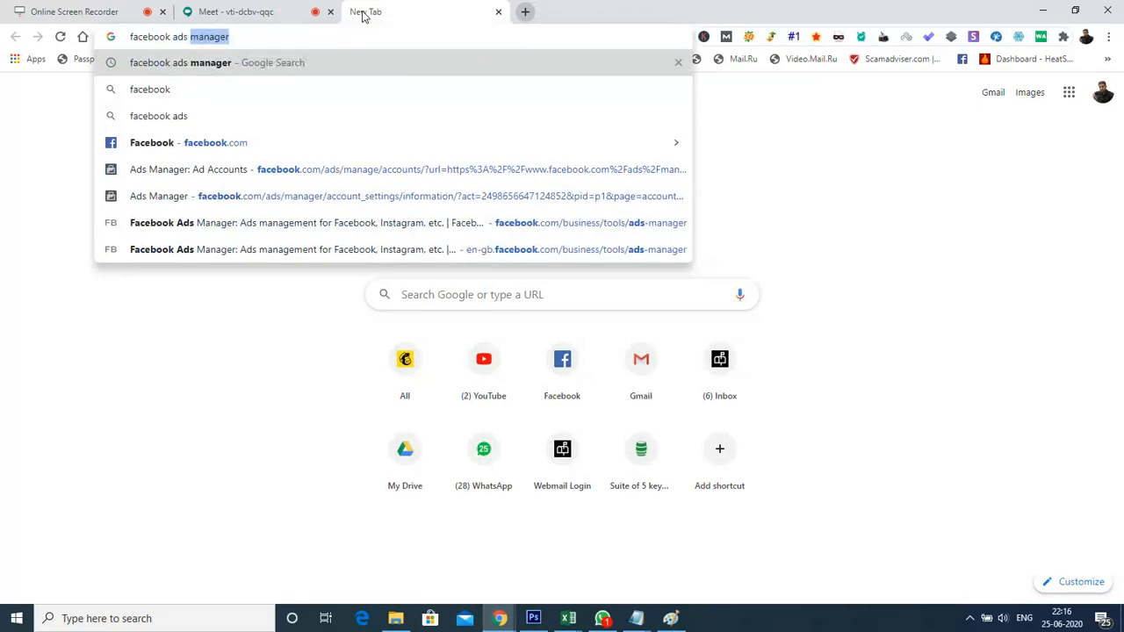
pyautogui.press('BackSpace')
pyautogui.press('BackSpace')
pyautogui.write('m')
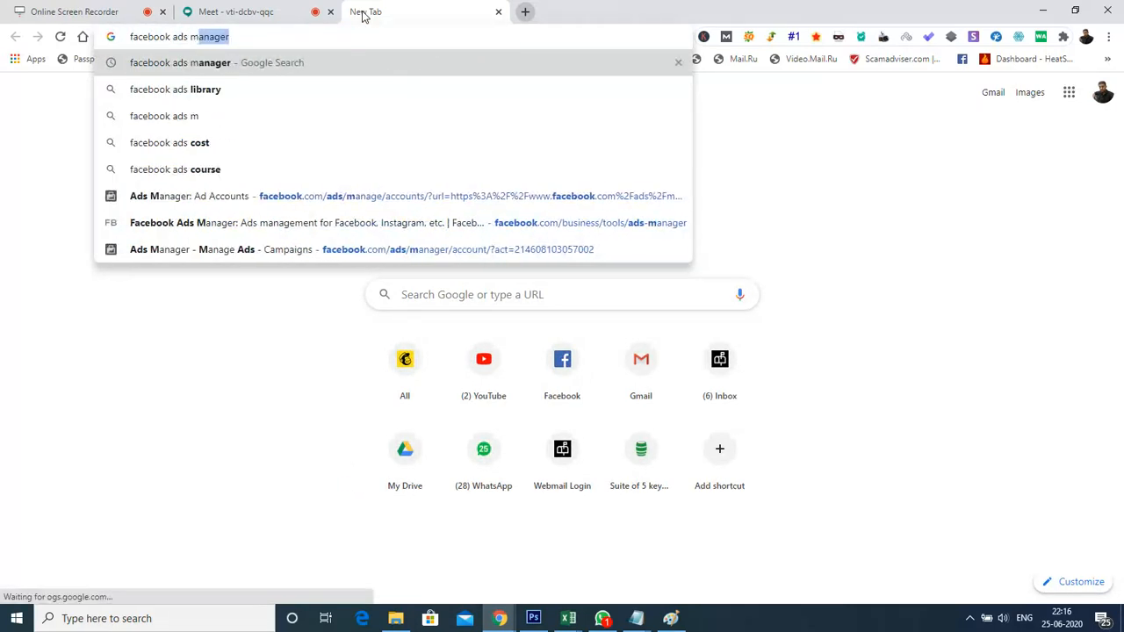
pyautogui.write('anager')
pyautogui.press('Return')
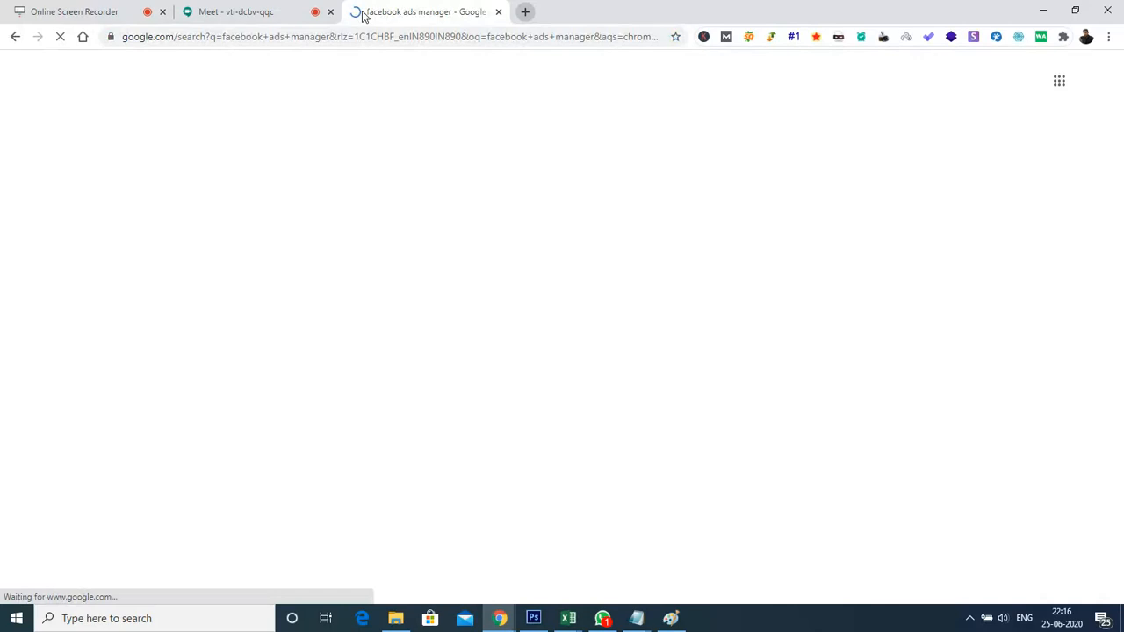
# Open Facebook Business Manager from the search results and go to Ads Manager for the DMC Ad Account
pyautogui.click(187, 355)
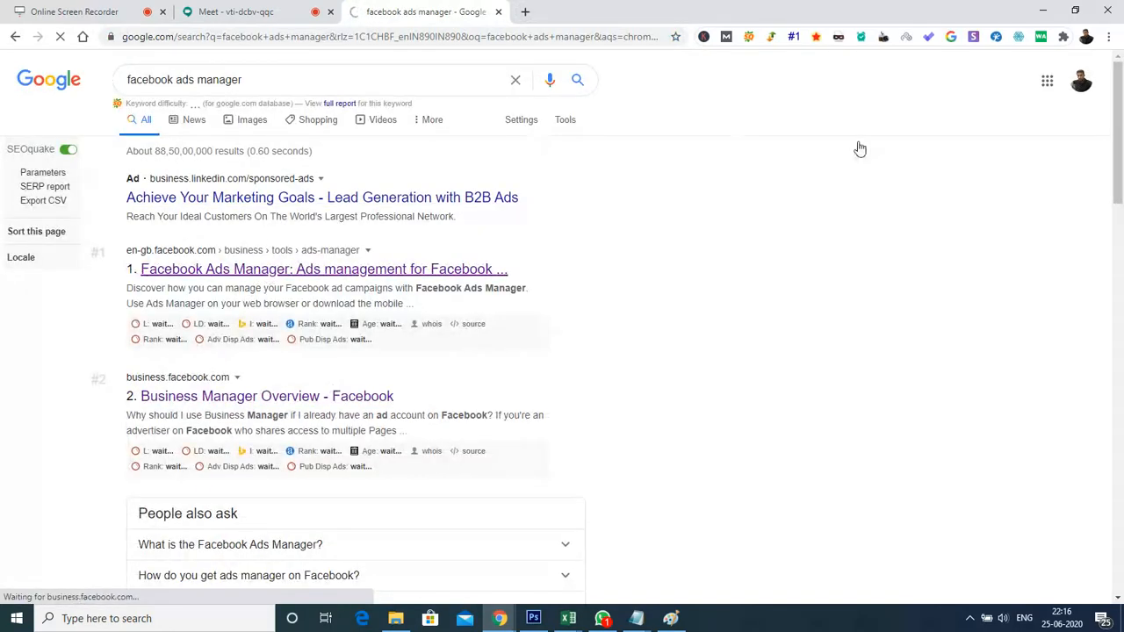
pyautogui.click(1081, 79)
pyautogui.click(1081, 79)
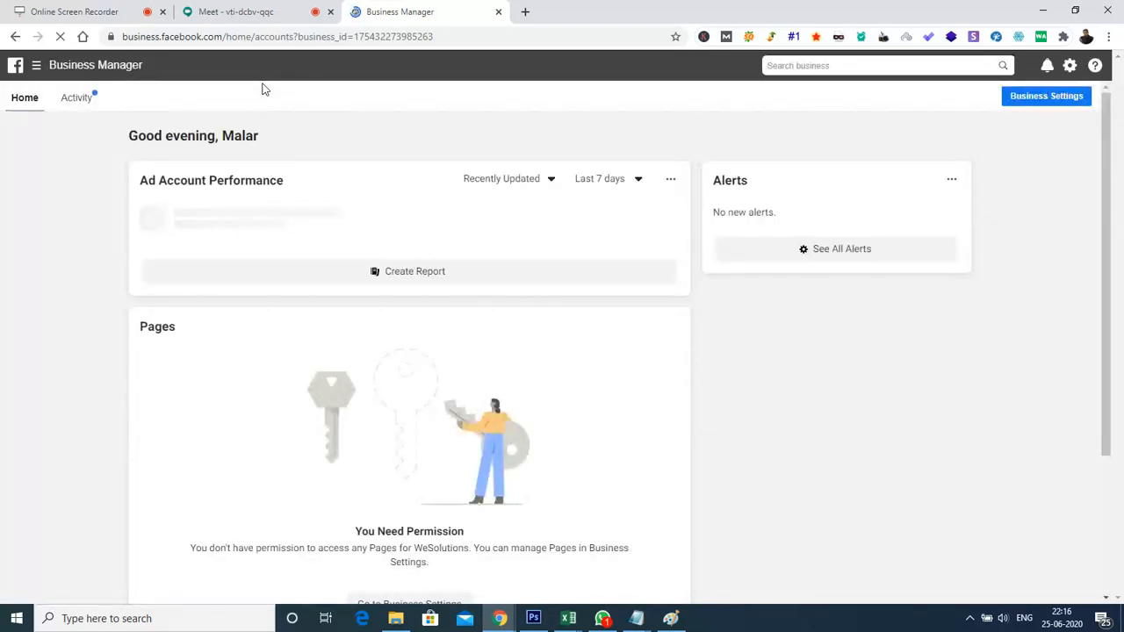
pyautogui.click(36, 65)
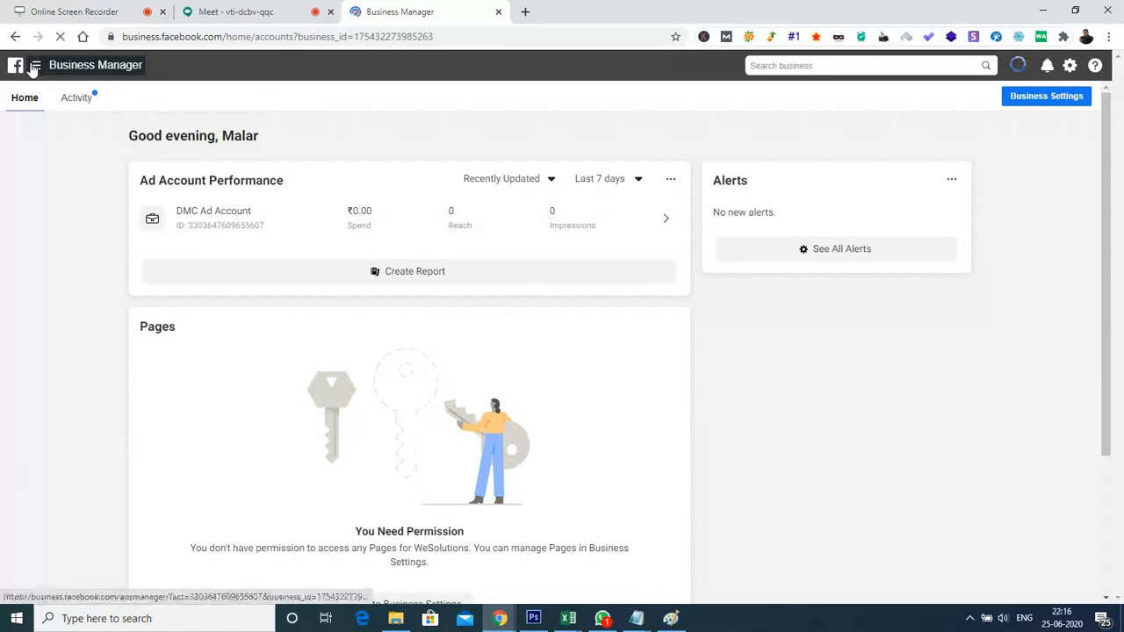
pyautogui.click(90, 158)
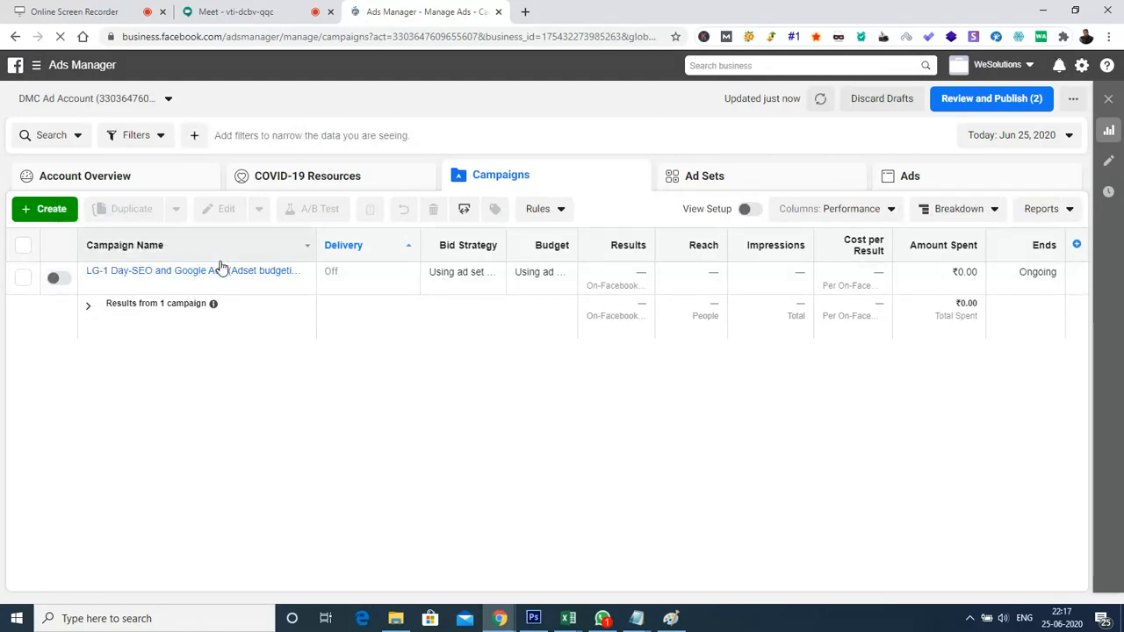
# Start creating a new campaign, and close the separate WhatsApp browser window before returning to Ads Manager
pyautogui.click(48, 209)
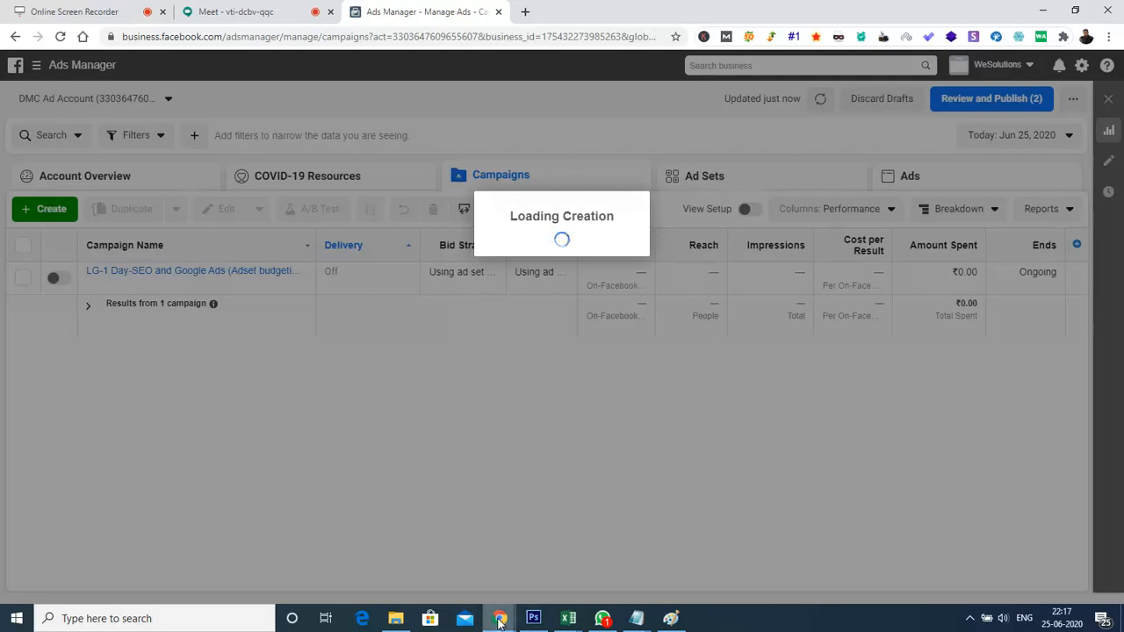
pyautogui.moveTo(499, 622)
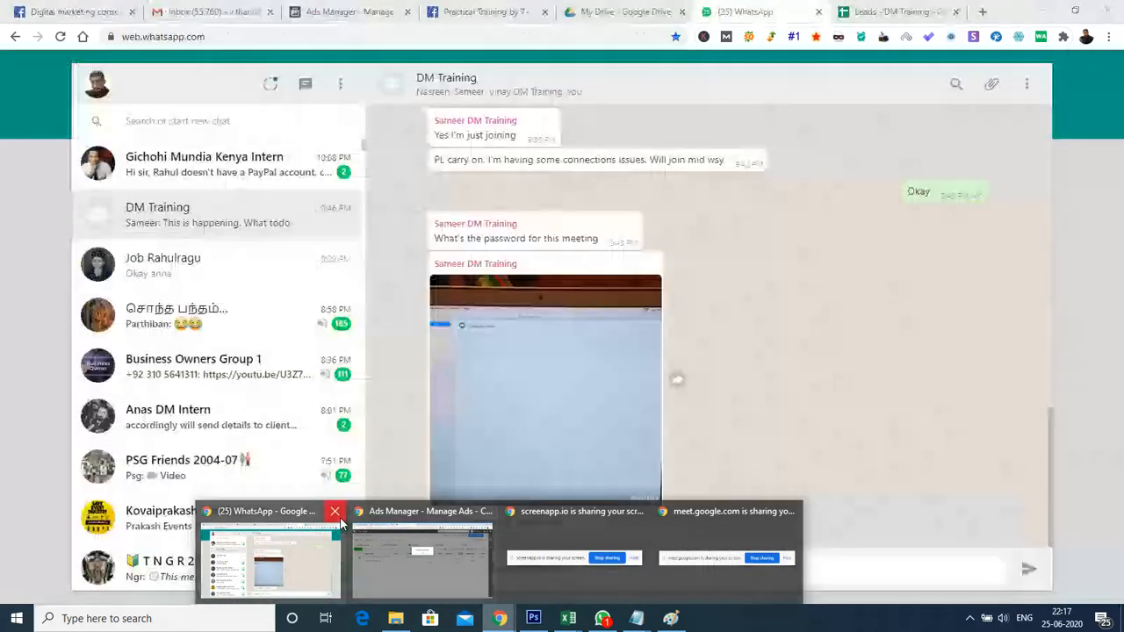
pyautogui.click(334, 512)
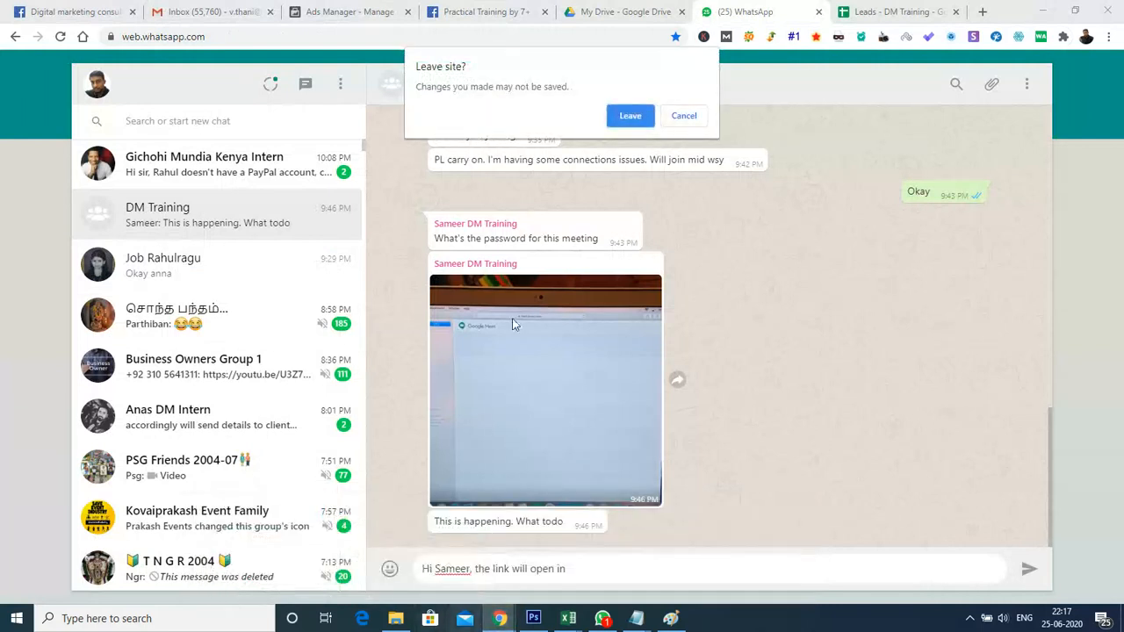
pyautogui.click(630, 117)
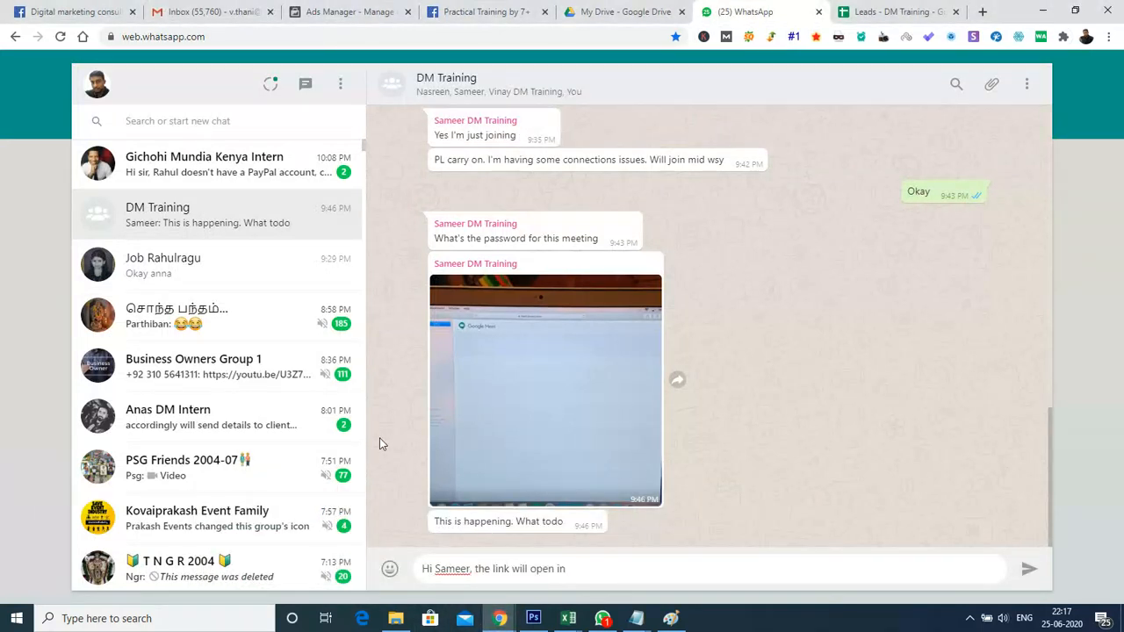
pyautogui.moveTo(498, 620)
pyautogui.moveTo(514, 582)
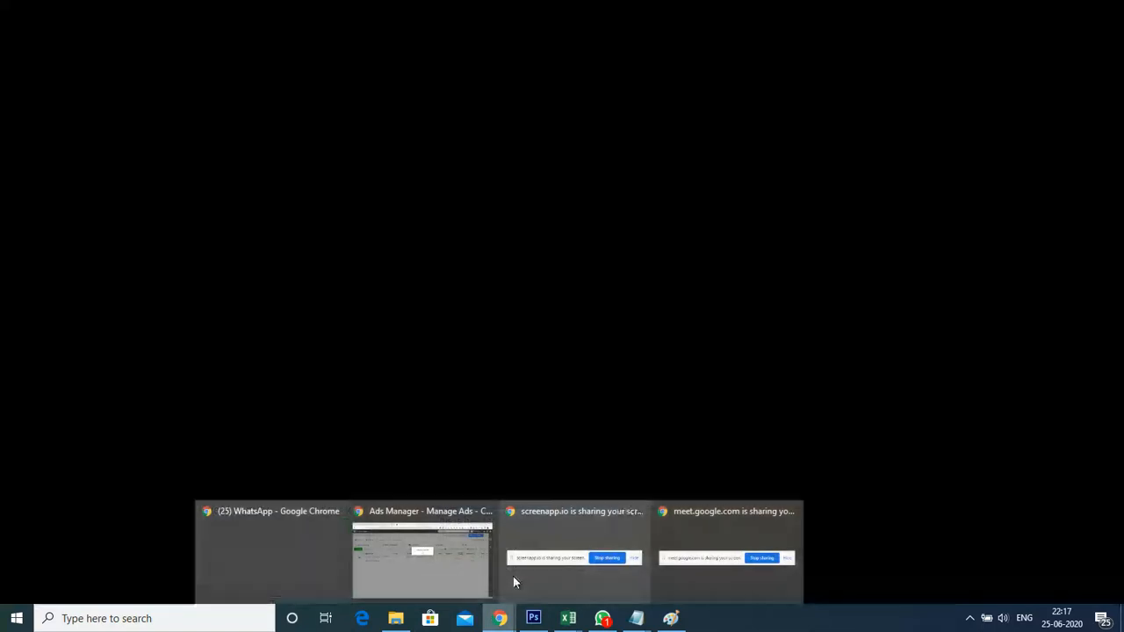
pyautogui.click(387, 562)
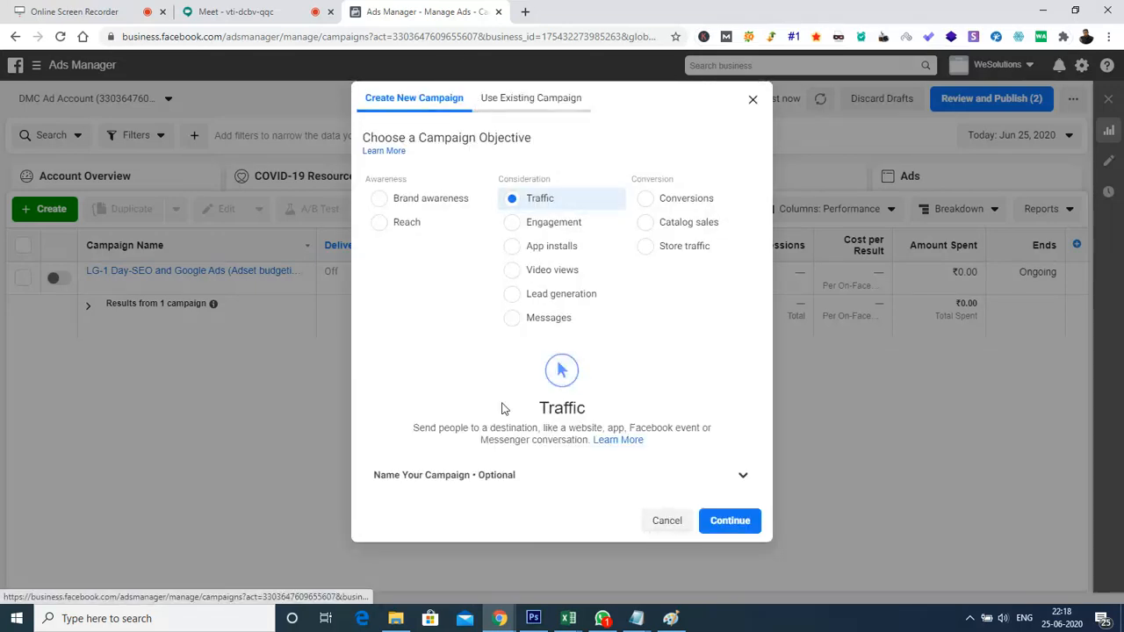
# Create the new campaign with the Traffic objective, leaving the campaign, ad set and ad name fields blank
pyautogui.click(738, 479)
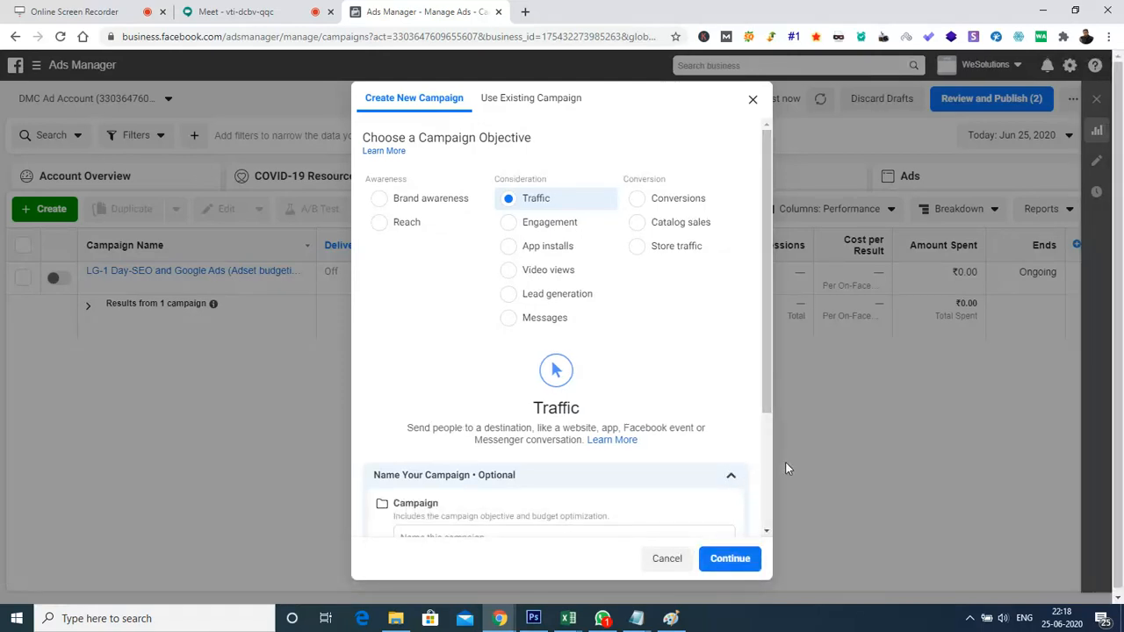
pyautogui.scroll(-3, 770, 450)
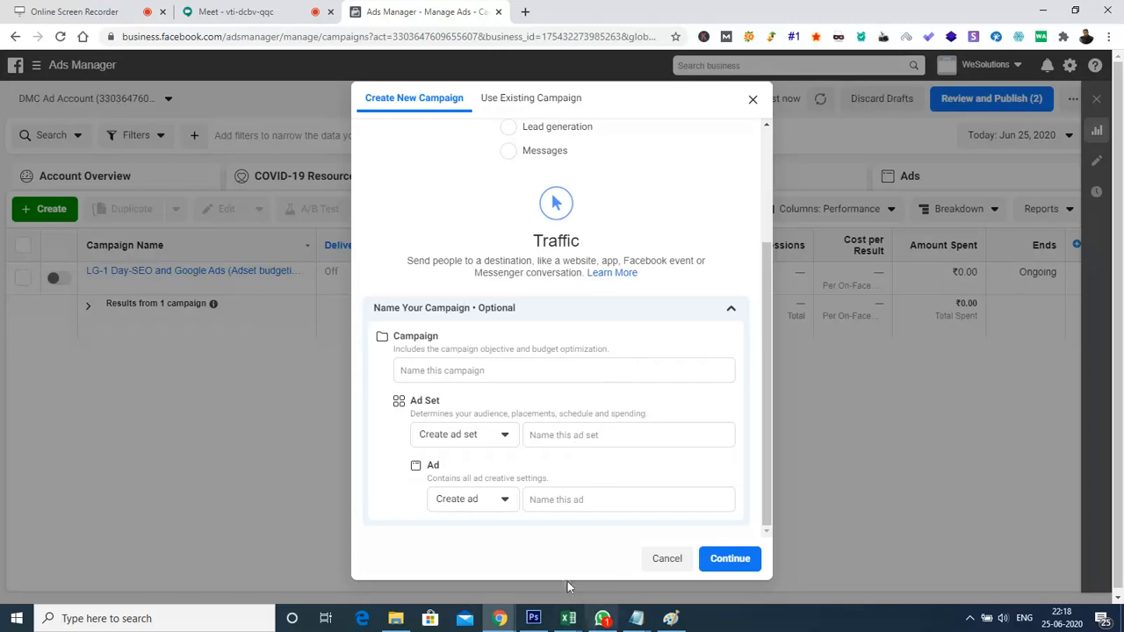
pyautogui.click(719, 563)
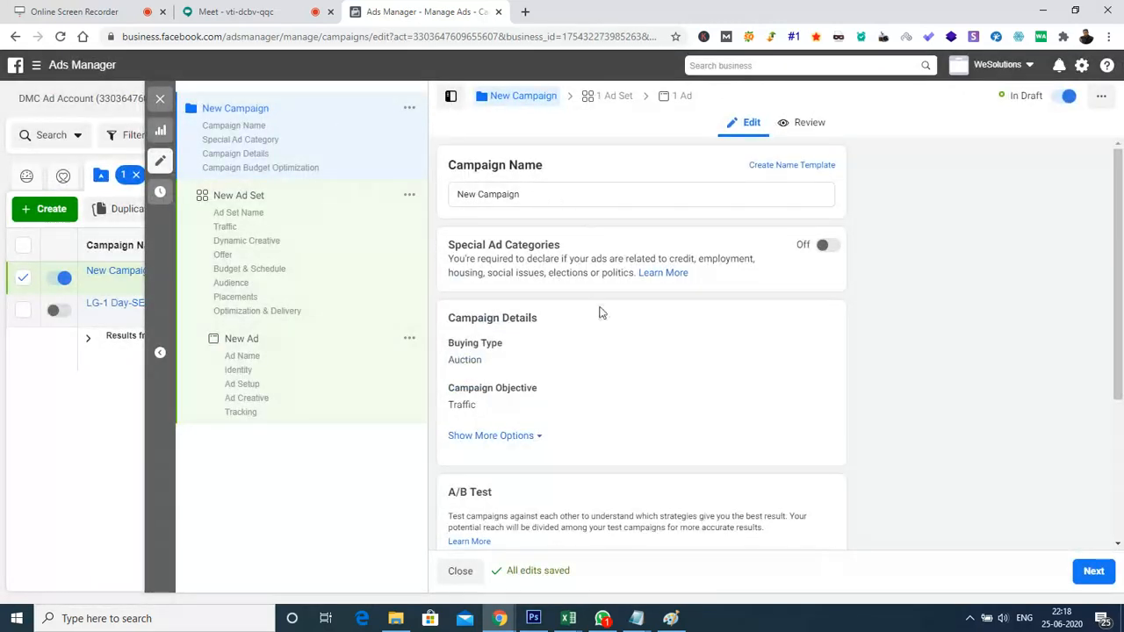
# Open the campaign's buying type for editing and review the campaign settings through to Campaign Budget Optimization
pyautogui.moveTo(1122, 203); pyautogui.dragTo(1122, 264)
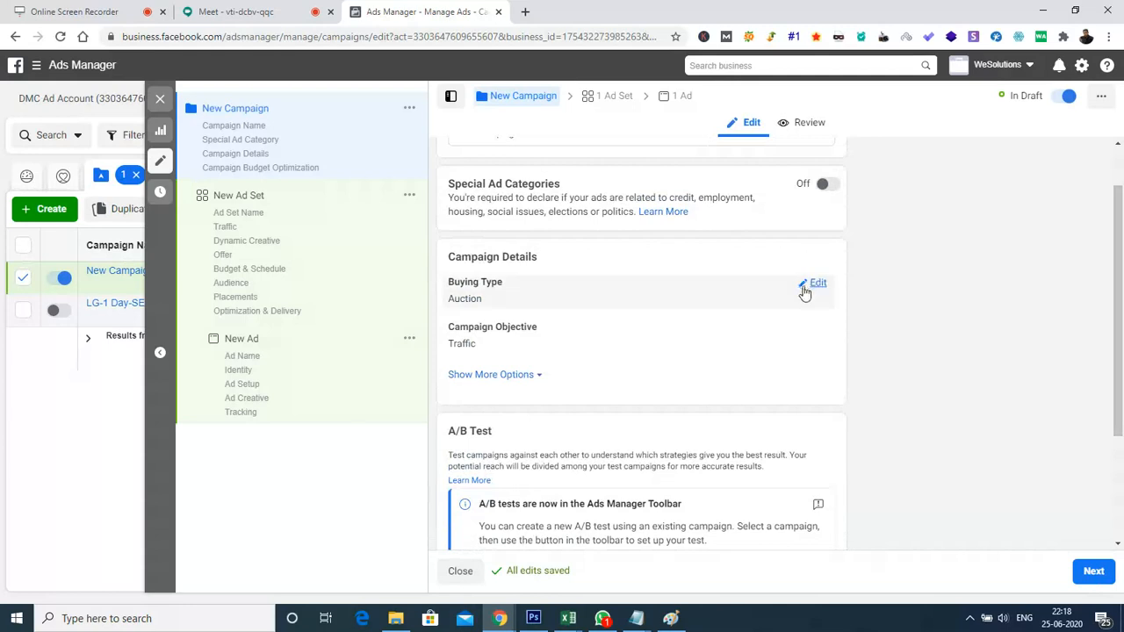
pyautogui.click(813, 284)
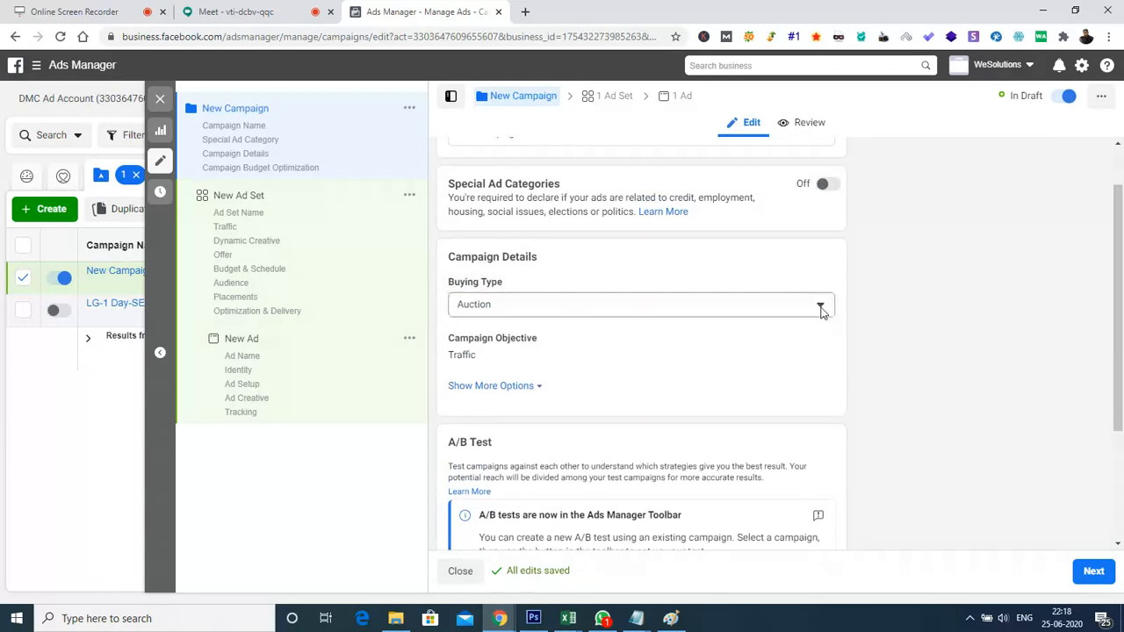
pyautogui.click(820, 305)
pyautogui.click(822, 305)
pyautogui.moveTo(1118, 237); pyautogui.dragTo(1121, 358)
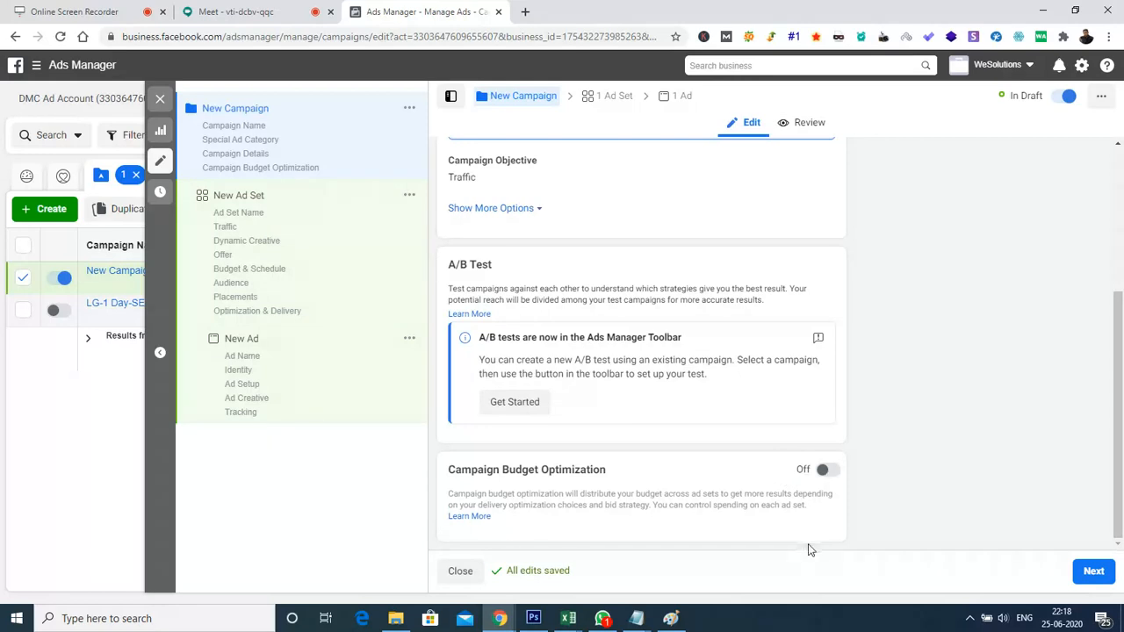
# Open the new ad set and expand the additional bid strategies and extra options under Optimization & Delivery
pyautogui.click(258, 197)
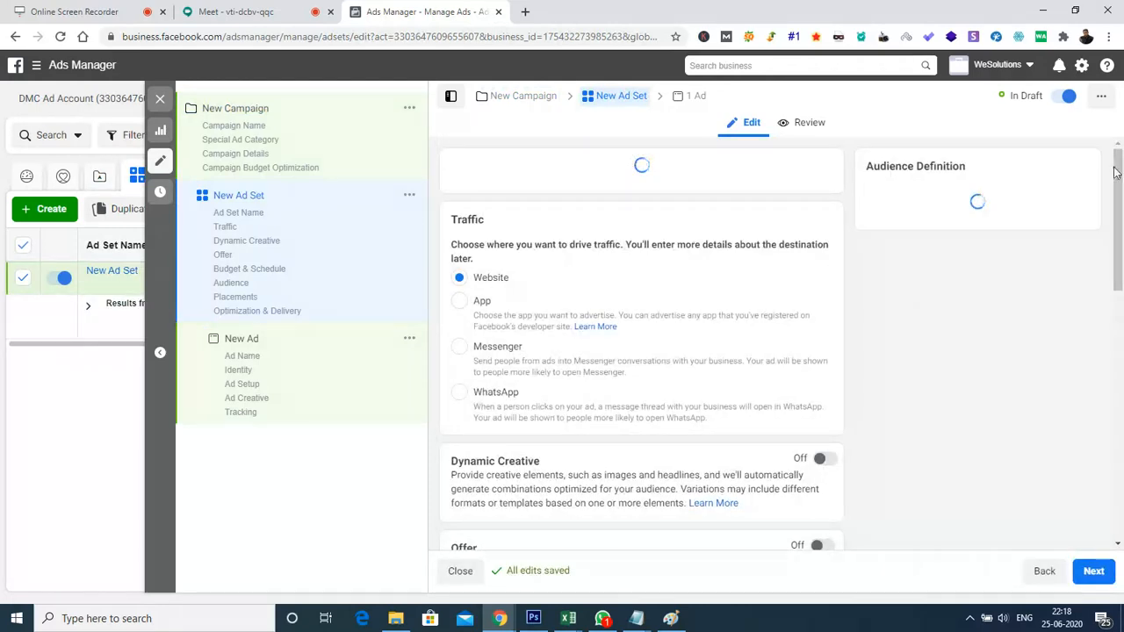
pyautogui.moveTo(1122, 203); pyautogui.dragTo(1122, 299)
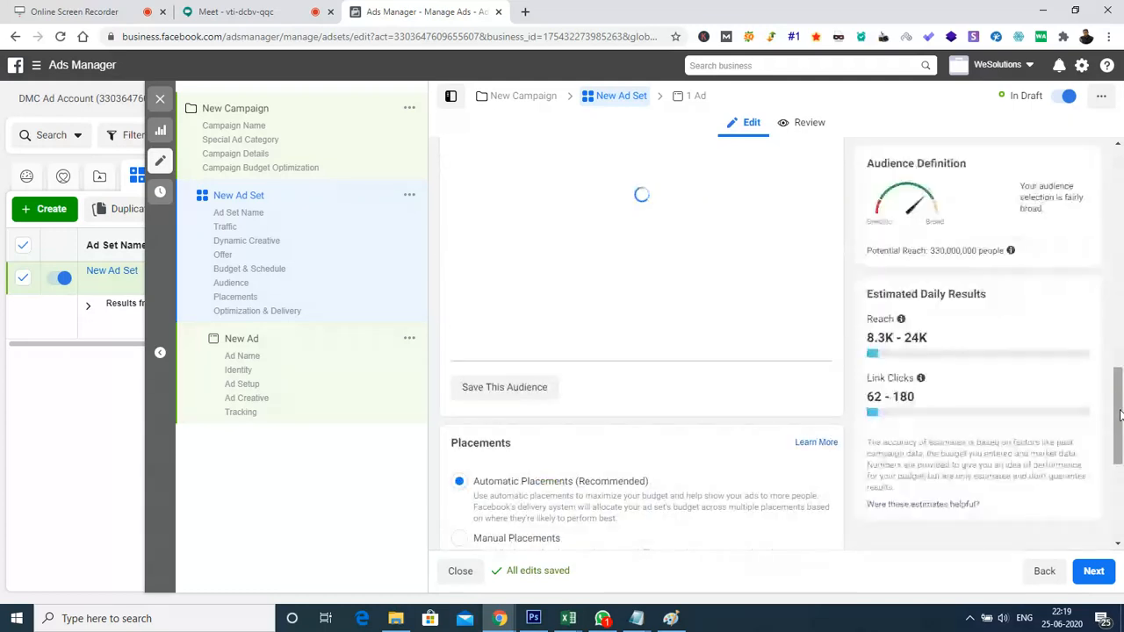
pyautogui.moveTo(1120, 414); pyautogui.dragTo(1122, 500)
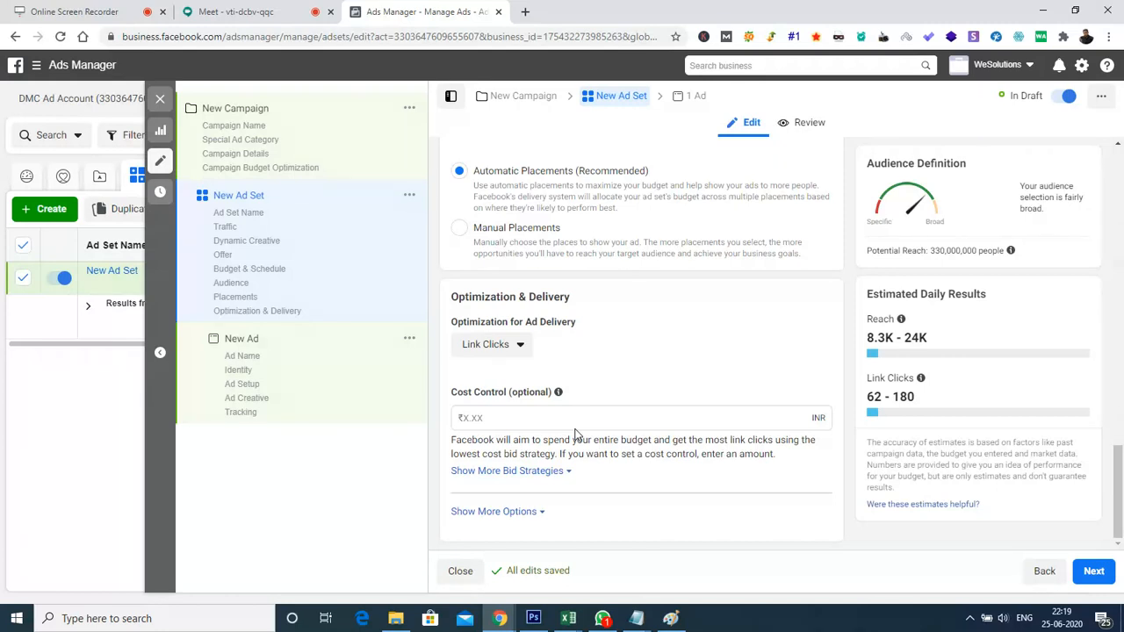
pyautogui.click(522, 470)
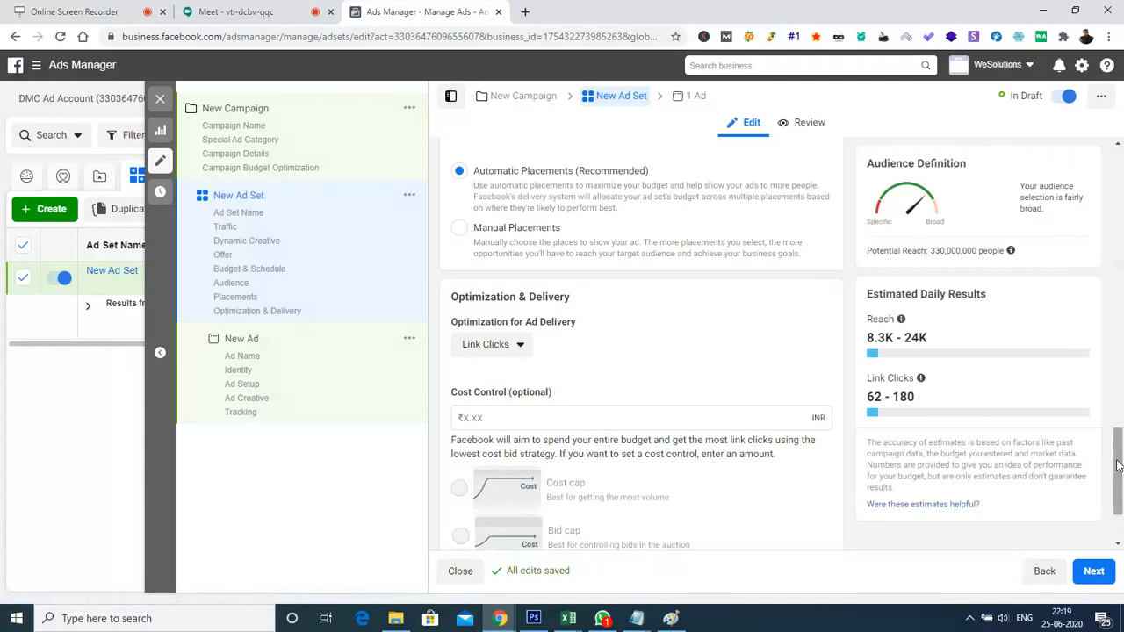
pyautogui.scroll(-2, 1117, 474)
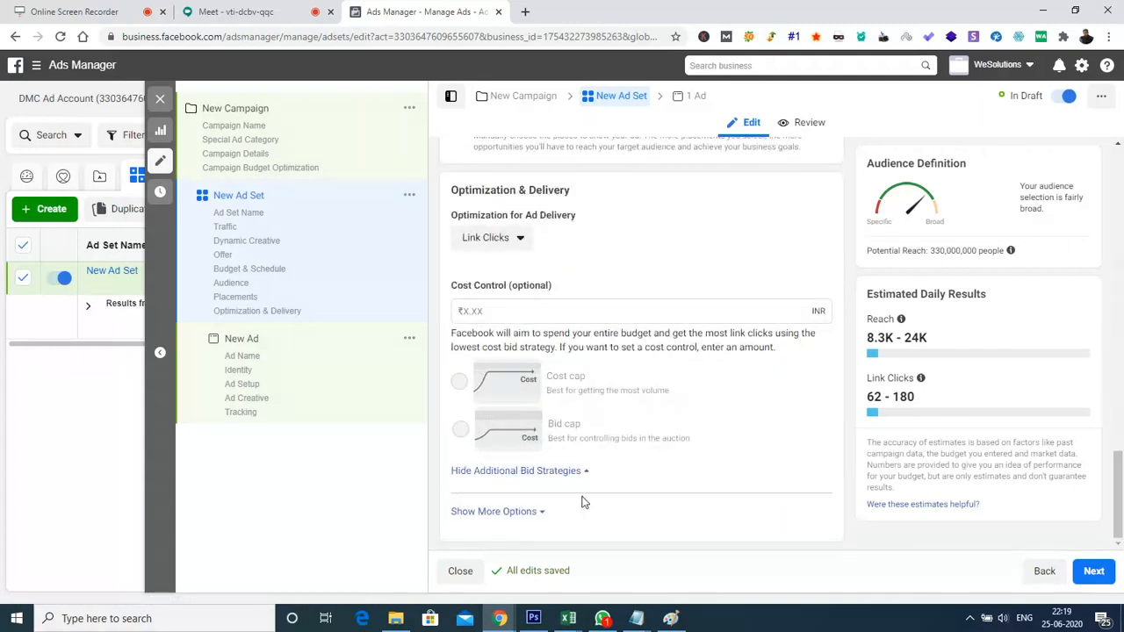
pyautogui.click(497, 512)
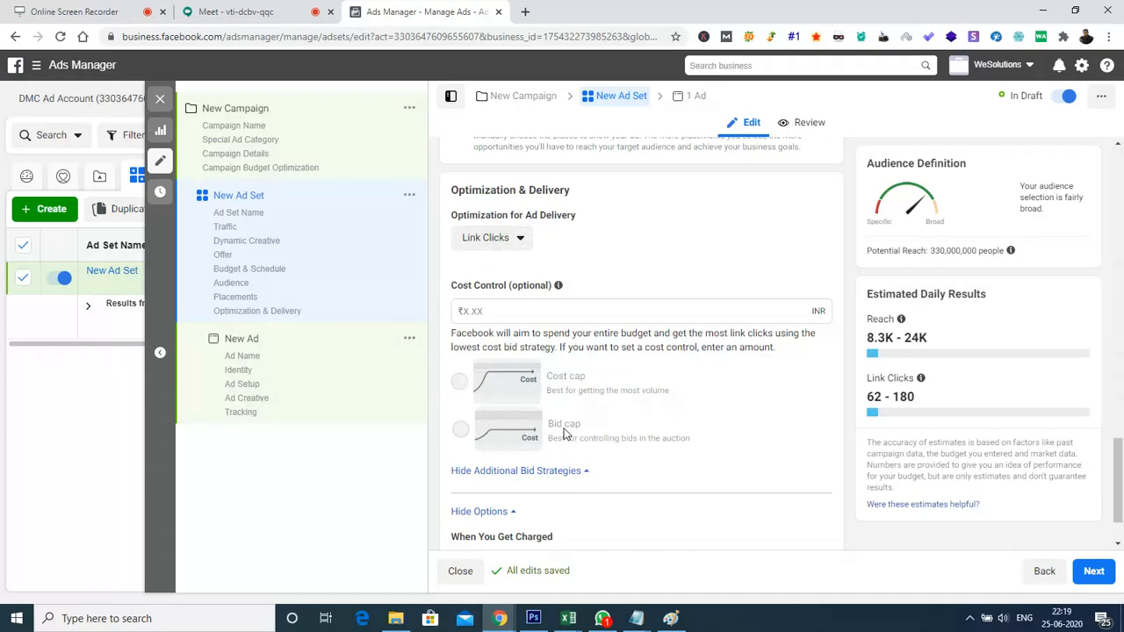
# Return to the campaign-level settings of New Campaign and turn on Campaign Budget Optimization
pyautogui.click(283, 140)
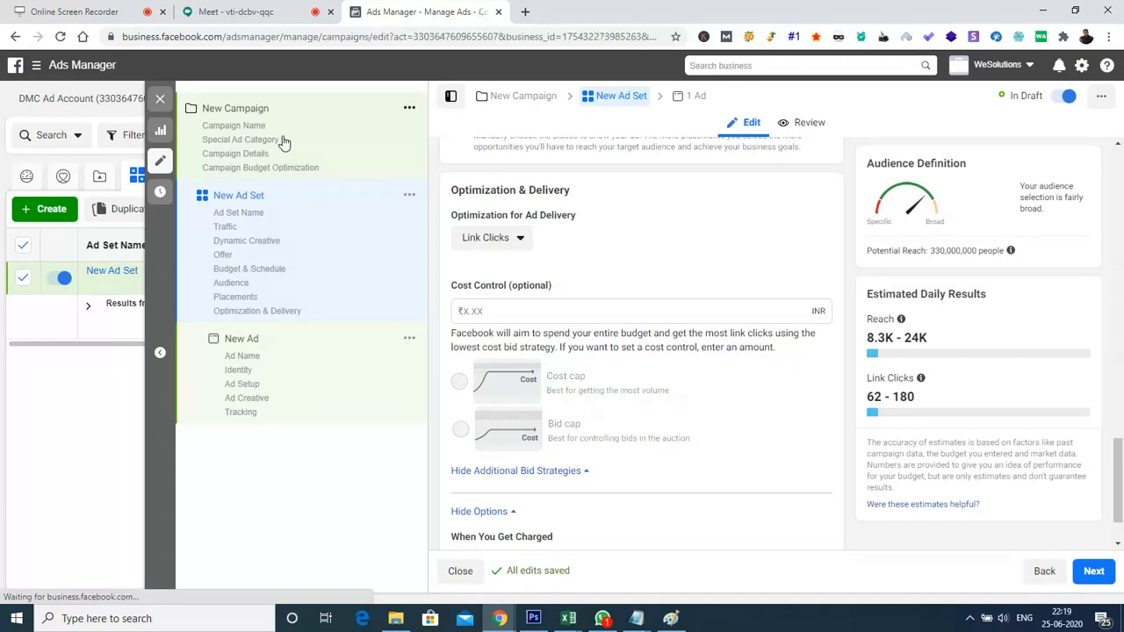
pyautogui.moveTo(1119, 234); pyautogui.dragTo(1123, 432)
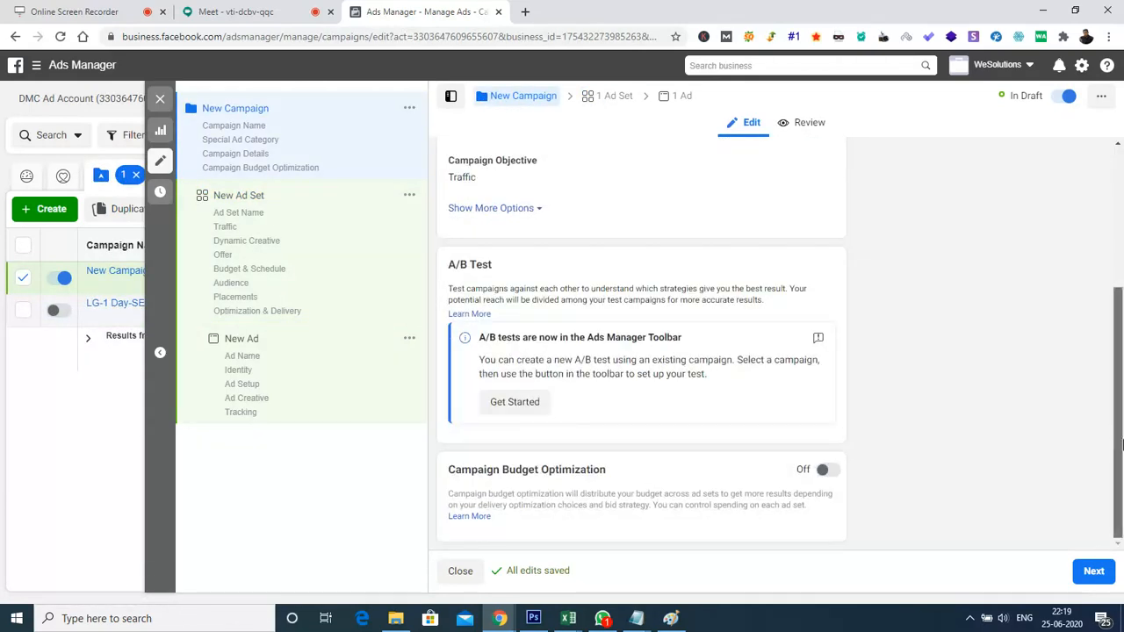
pyautogui.click(828, 471)
pyautogui.moveTo(1121, 344); pyautogui.dragTo(1122, 460)
pyautogui.moveTo(552, 483)
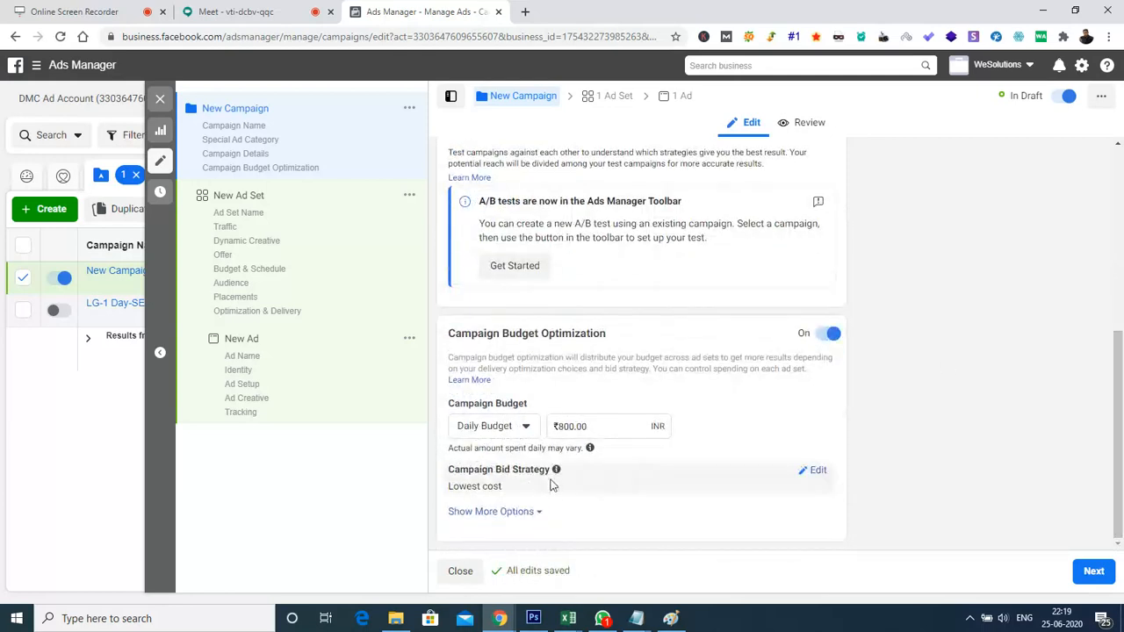
# Open the campaign bid strategy for editing and view its choices, including the bid cap under Other options
pyautogui.click(816, 472)
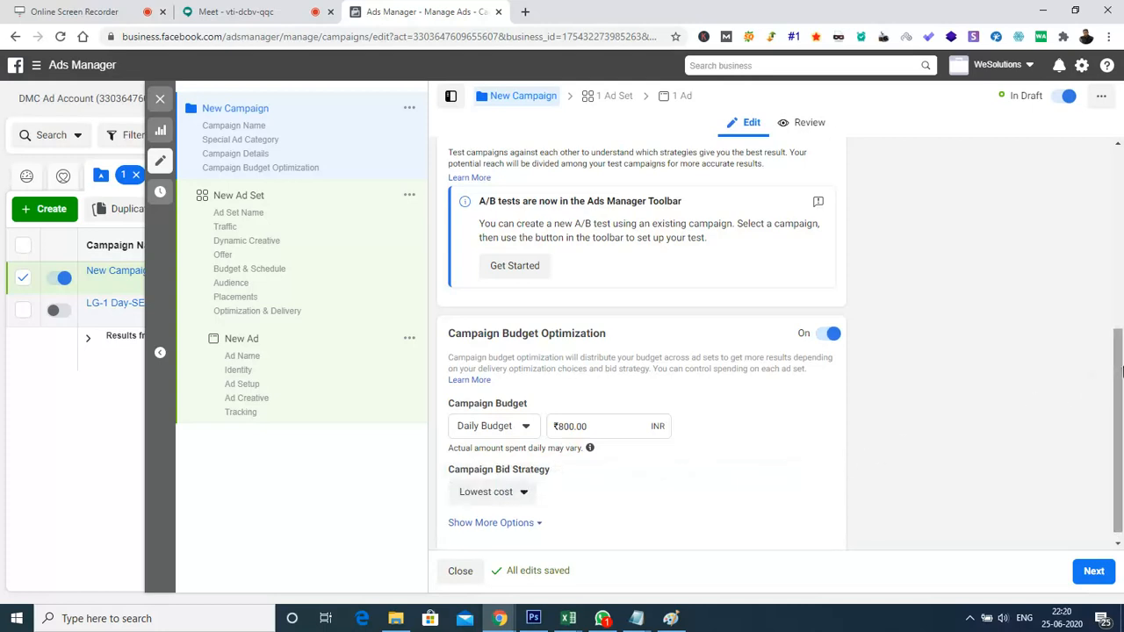
pyautogui.scroll(-1, 1086, 395)
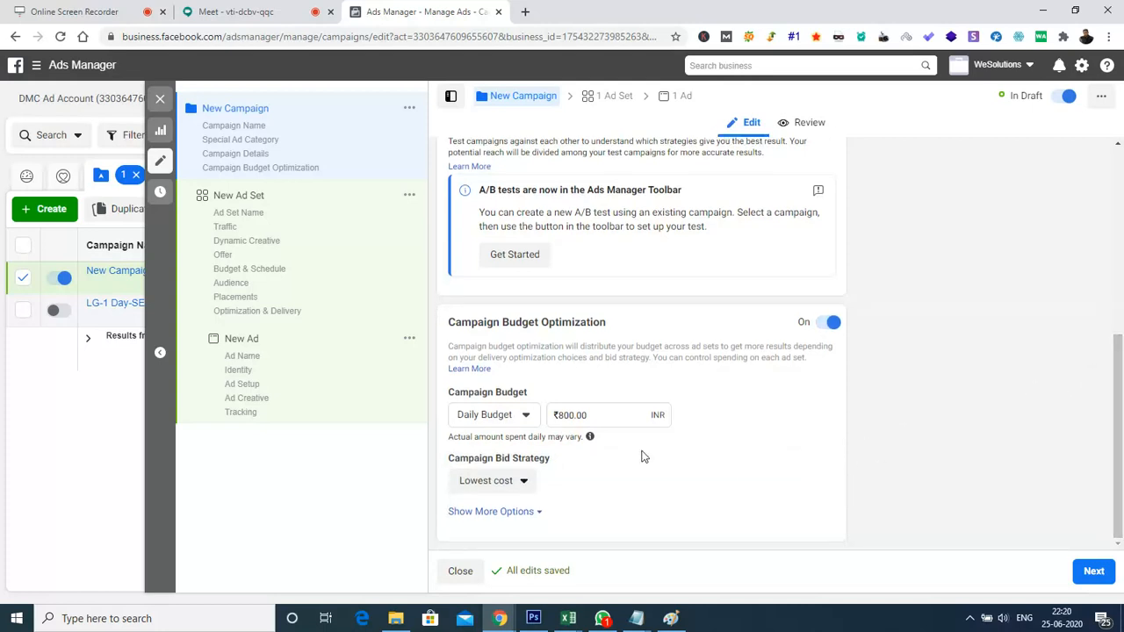
pyautogui.click(530, 484)
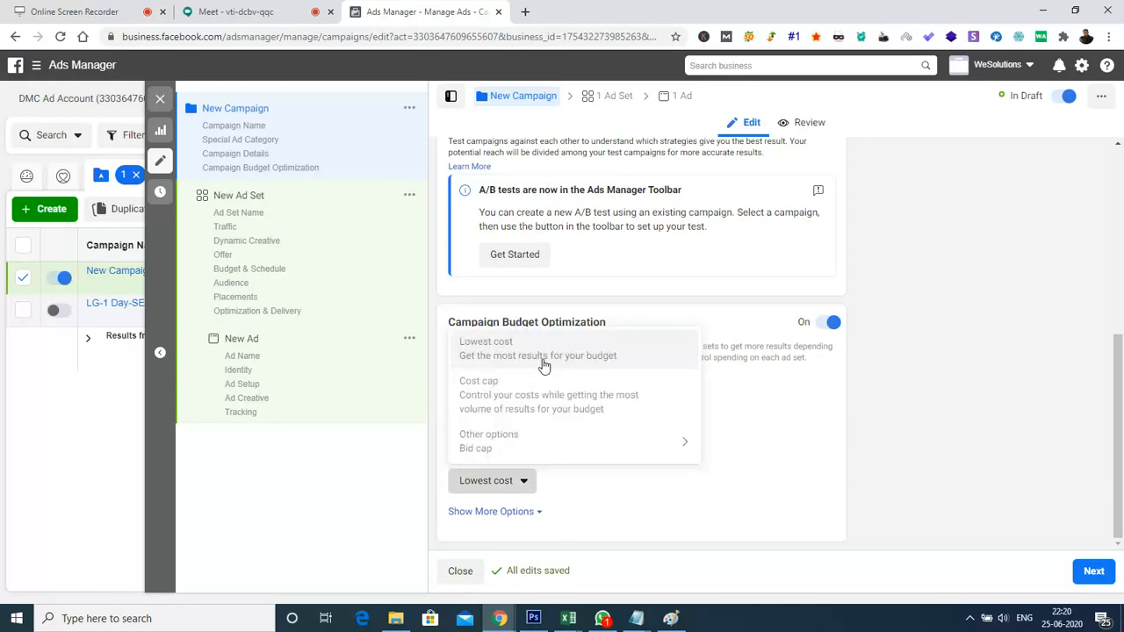
pyautogui.moveTo(562, 454)
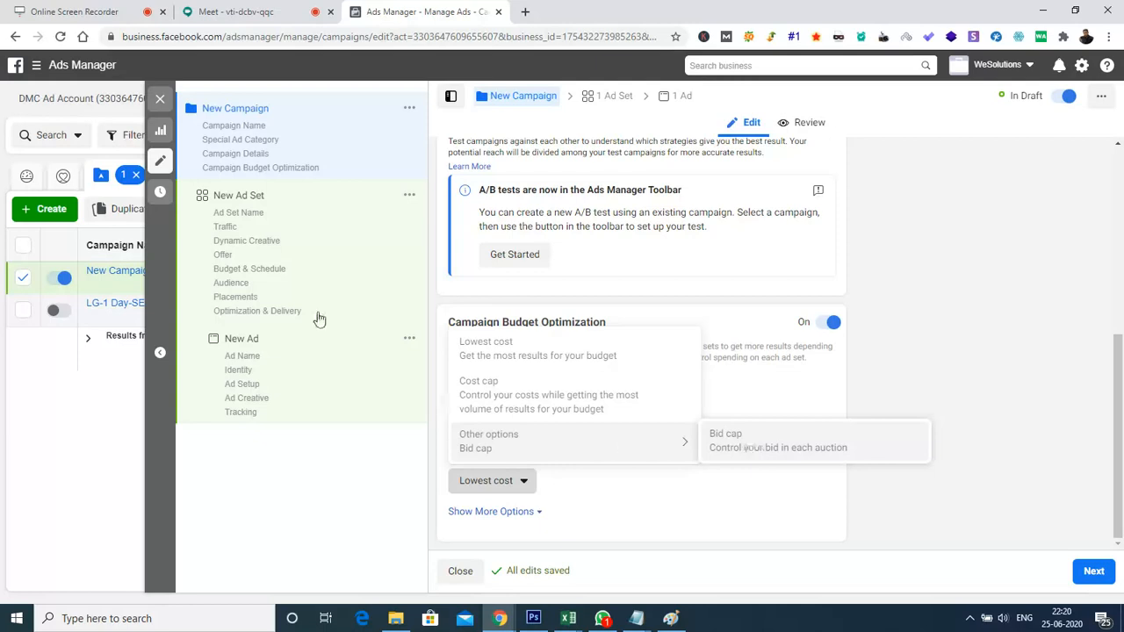
# Switch to Google Meet, open the meeting chat and start a message with the line "Lowest cost"
pyautogui.click(224, 12)
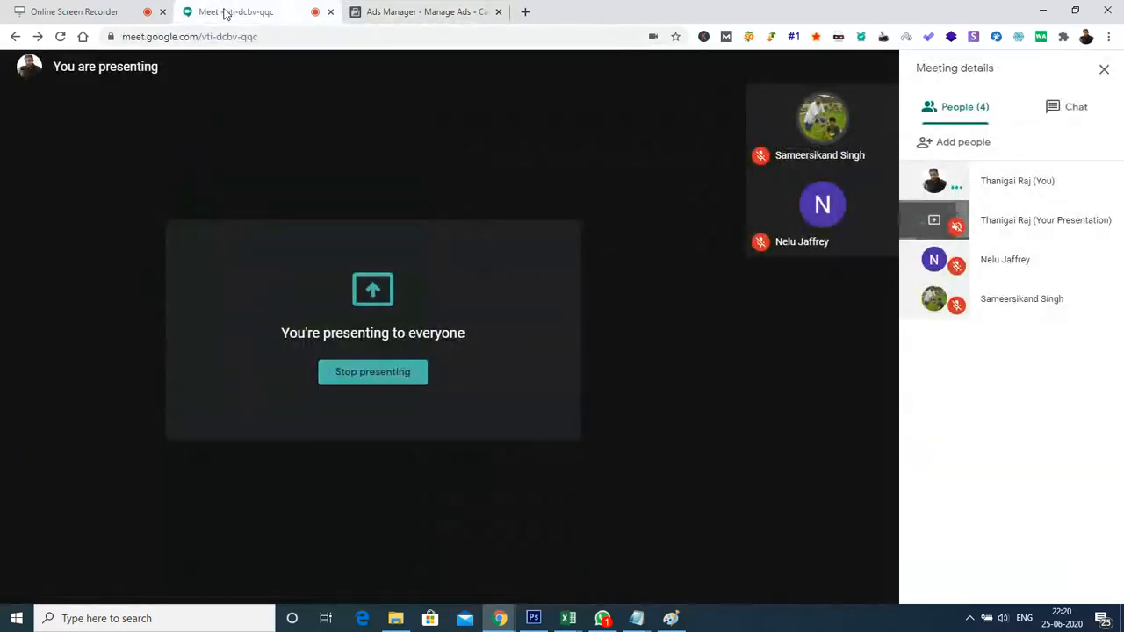
pyautogui.click(1093, 114)
pyautogui.click(1024, 579)
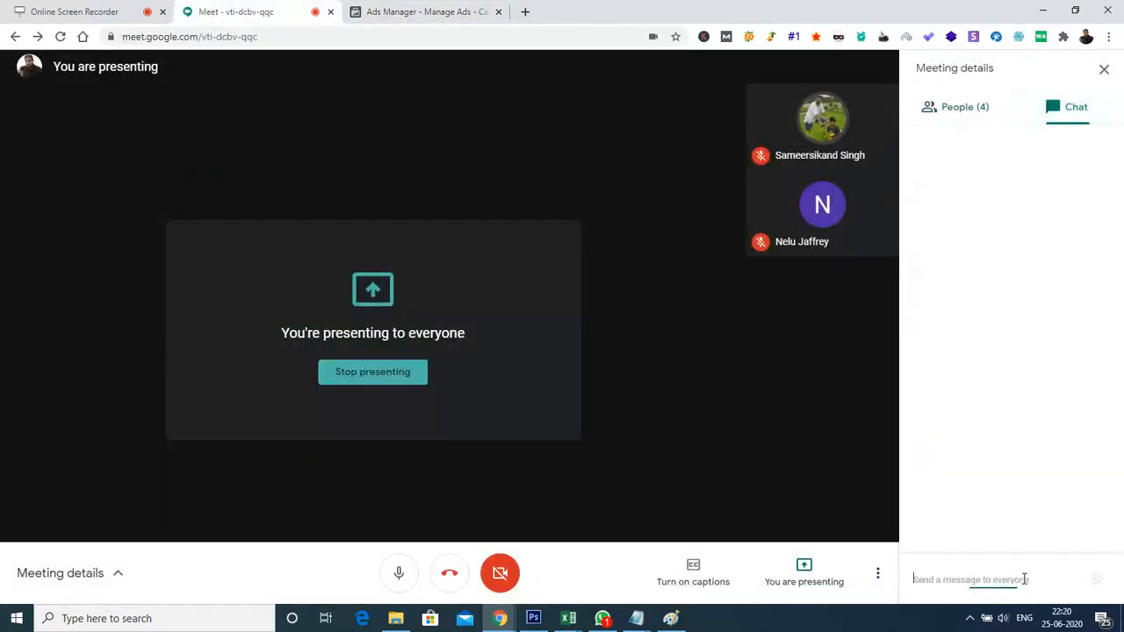
pyautogui.write('Loweest')
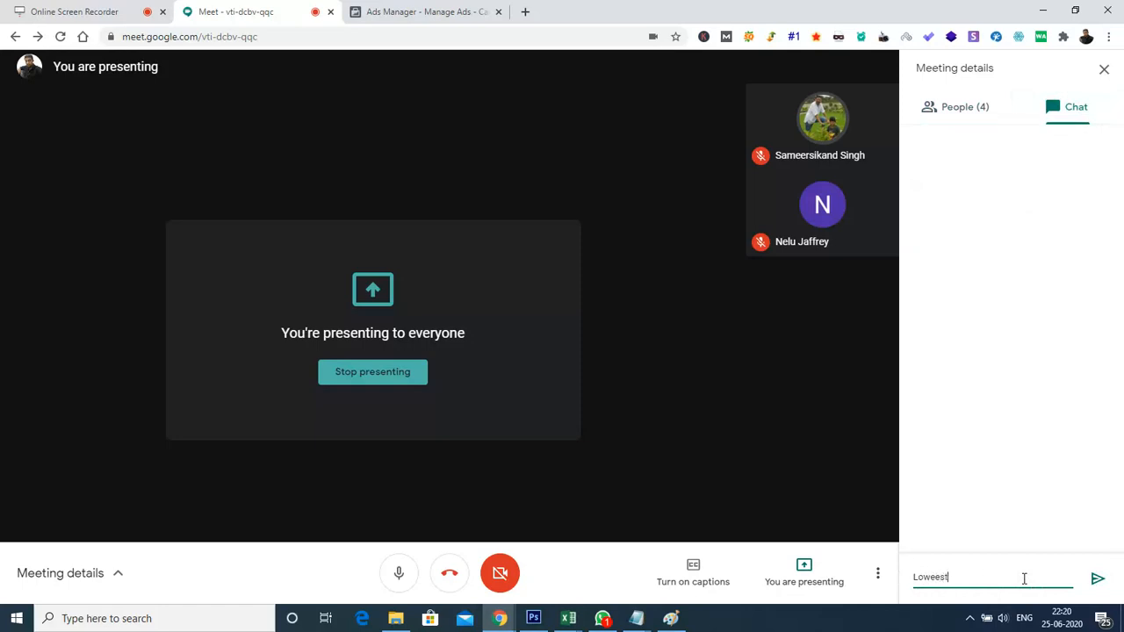
pyautogui.press('BackSpace')
pyautogui.press('BackSpace')
pyautogui.press('BackSpace')
pyautogui.write('st cost')
pyautogui.hotkey('shift', 'Return')
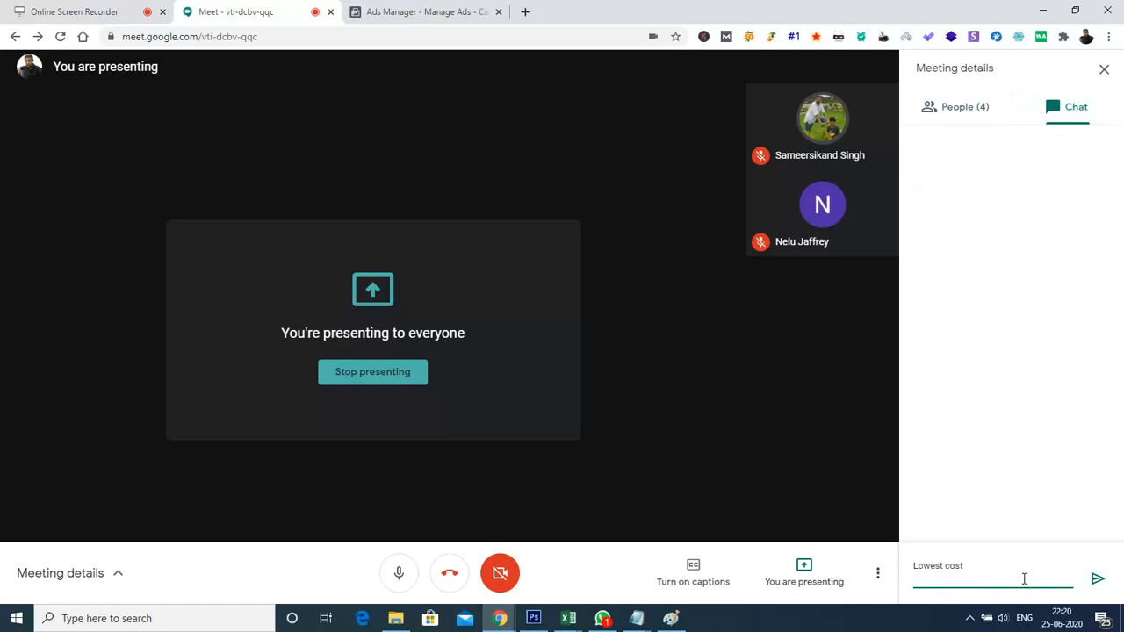
# Add the lines "bidcap" and "cost cap" to the chat message draft
pyautogui.write('bidcap')
pyautogui.hotkey('shift', 'Return')
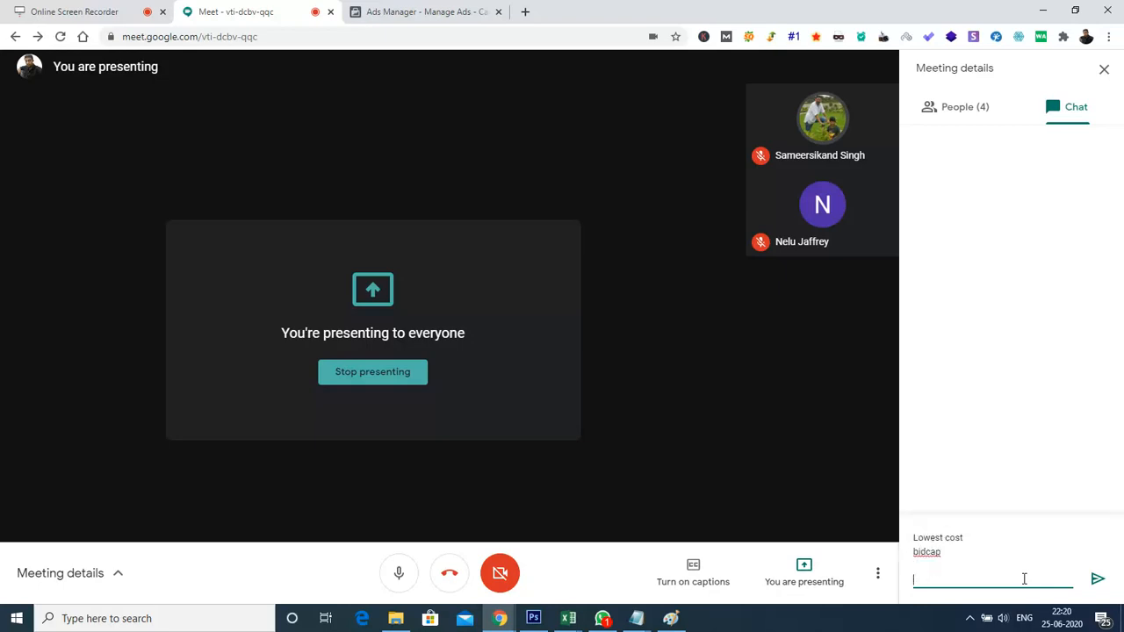
pyautogui.write('cost c')
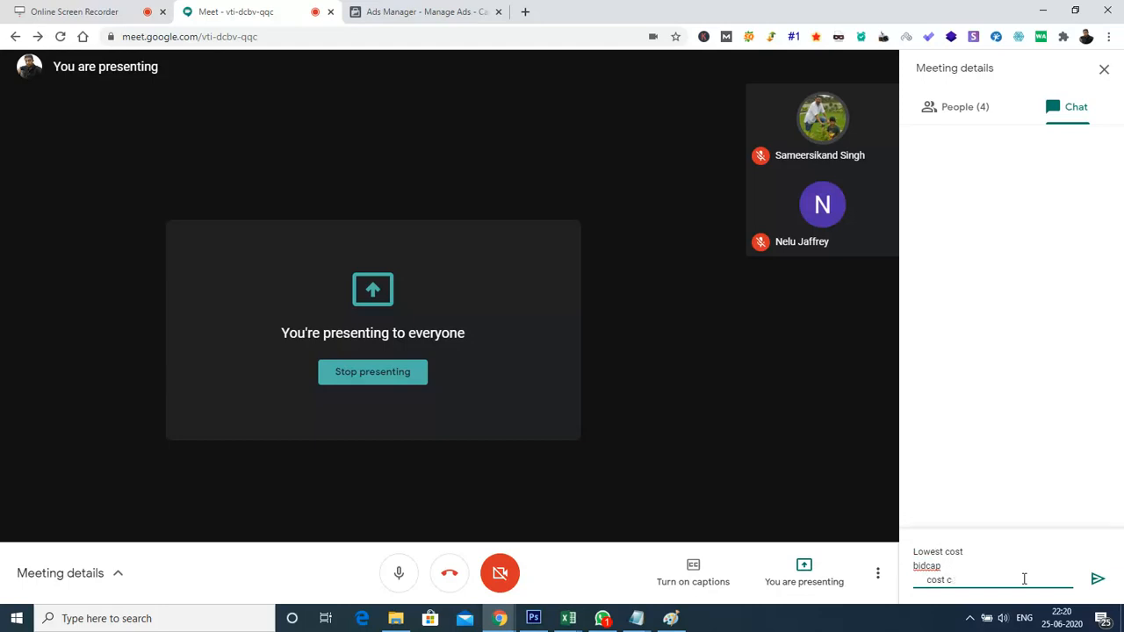
pyautogui.write('op')
pyautogui.hotkey('shift', 'Return')
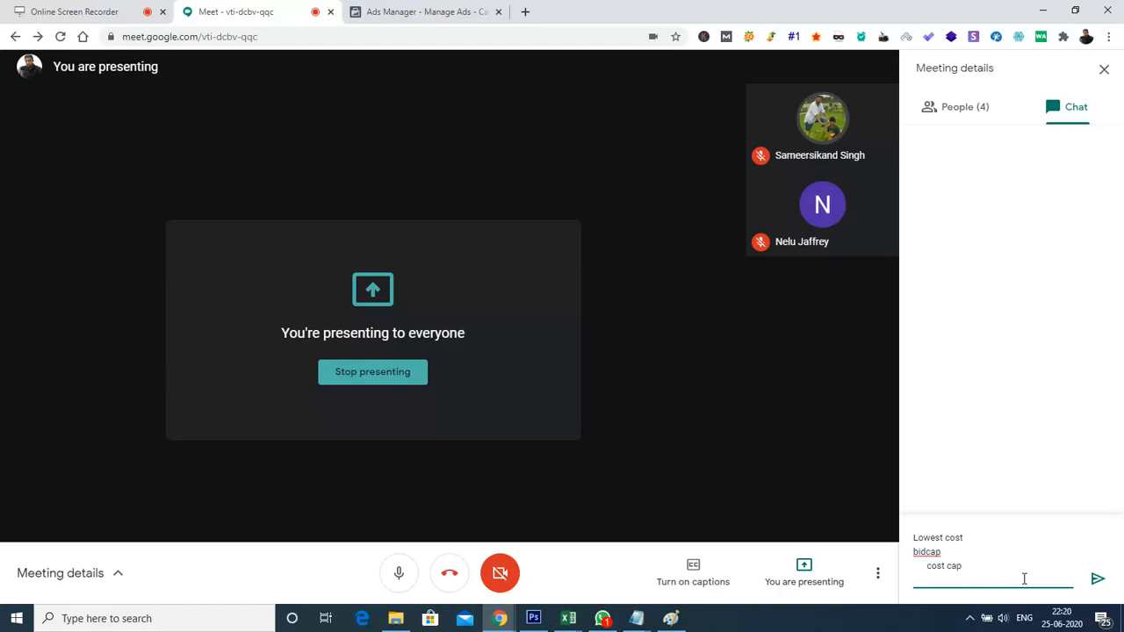
# Recheck the bid strategy choices in Ads Manager, and remove the "bidcap" line from the Google Meet chat draft
pyautogui.click(449, 11)
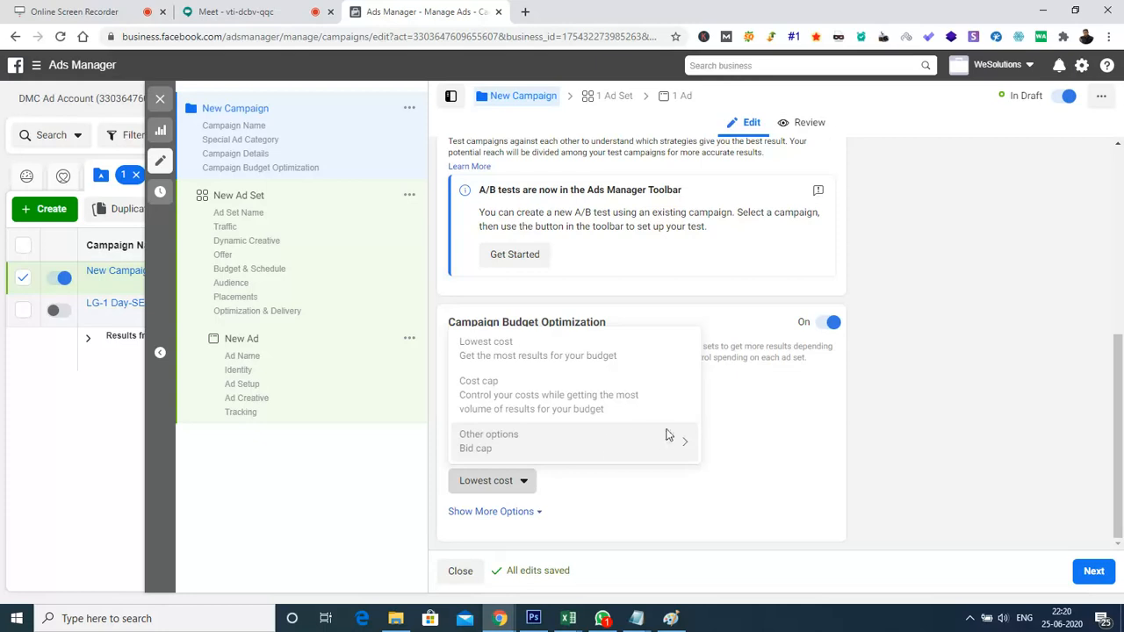
pyautogui.moveTo(679, 439)
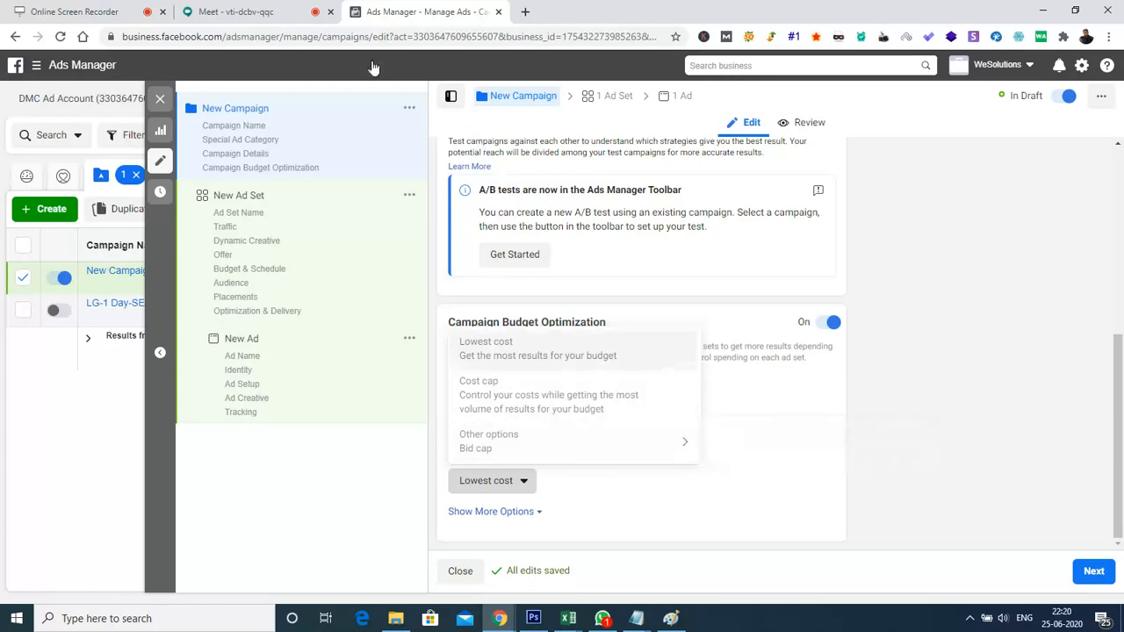
pyautogui.click(220, 15)
pyautogui.click(948, 553)
pyautogui.press('BackSpace')
pyautogui.press('BackSpace')
pyautogui.press('BackSpace')
pyautogui.press('BackSpace')
pyautogui.press('BackSpace')
pyautogui.press('BackSpace')
pyautogui.press('BackSpace')
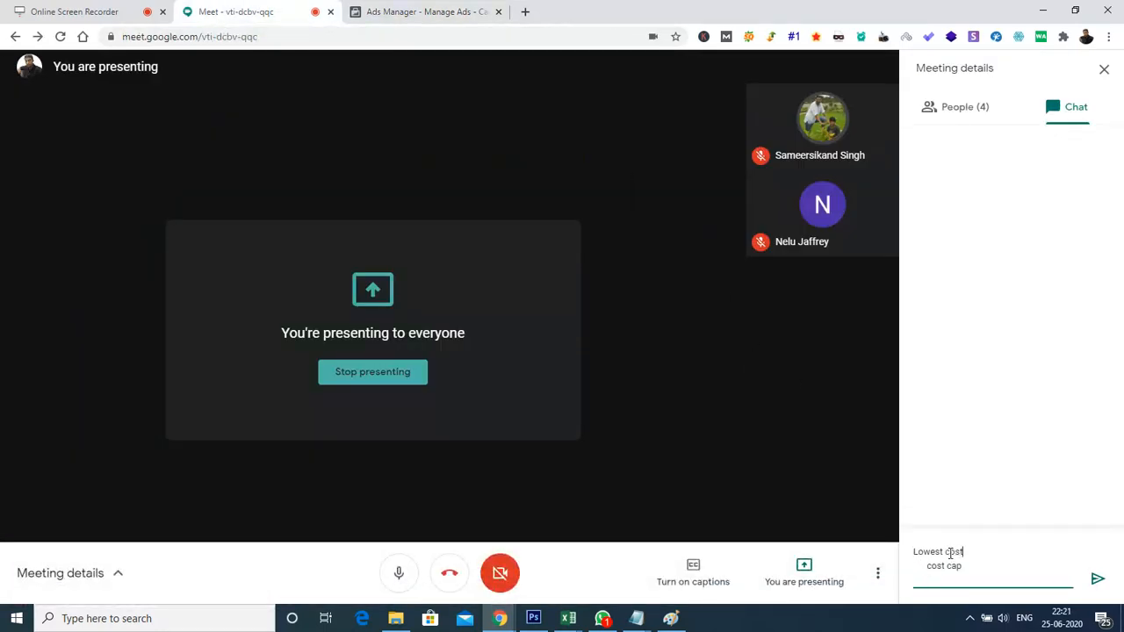
# Rewrite the second line of the draft as "Cost cap" without indentation and add "Bid cap" below it
pyautogui.hotkey('shift', 'Return')
pyautogui.press('Delete')
pyautogui.press('Delete')
pyautogui.press('Delete')
pyautogui.press('Delete')
pyautogui.press('Delete')
pyautogui.press('Delete')
pyautogui.press('Delete')
pyautogui.write('C')
pyautogui.press('End')
pyautogui.hotkey('shift', 'Return')
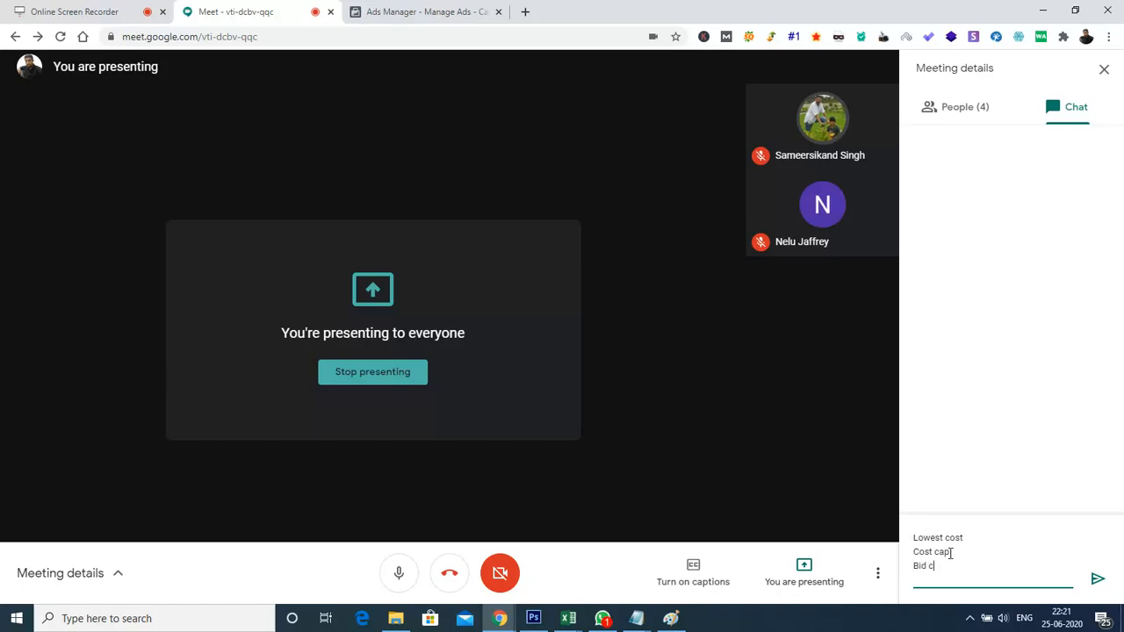
# Add "Target Cap" as the fourth line of the chat message draft
pyautogui.hotkey('shift', 'Return')
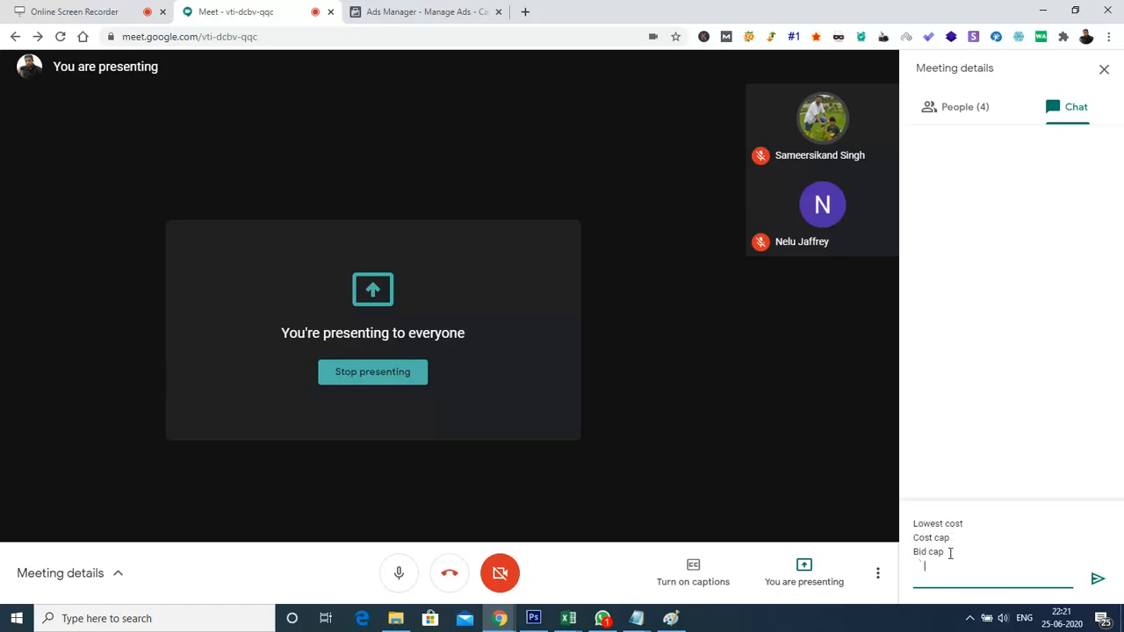
pyautogui.write('Targ')
pyautogui.write('et Cost')
pyautogui.write(' Cap')
# Switch back to Ads Manager and change the campaign objective to Lead generation, accepting the settings change
pyautogui.click(377, 11)
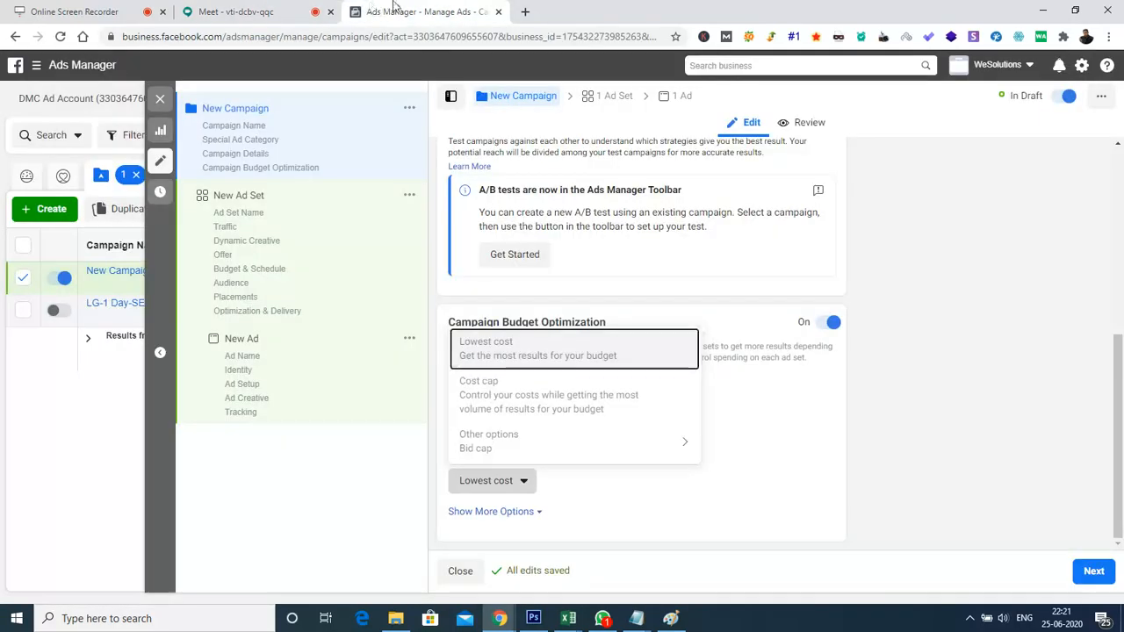
pyautogui.scroll(5, 1122, 179)
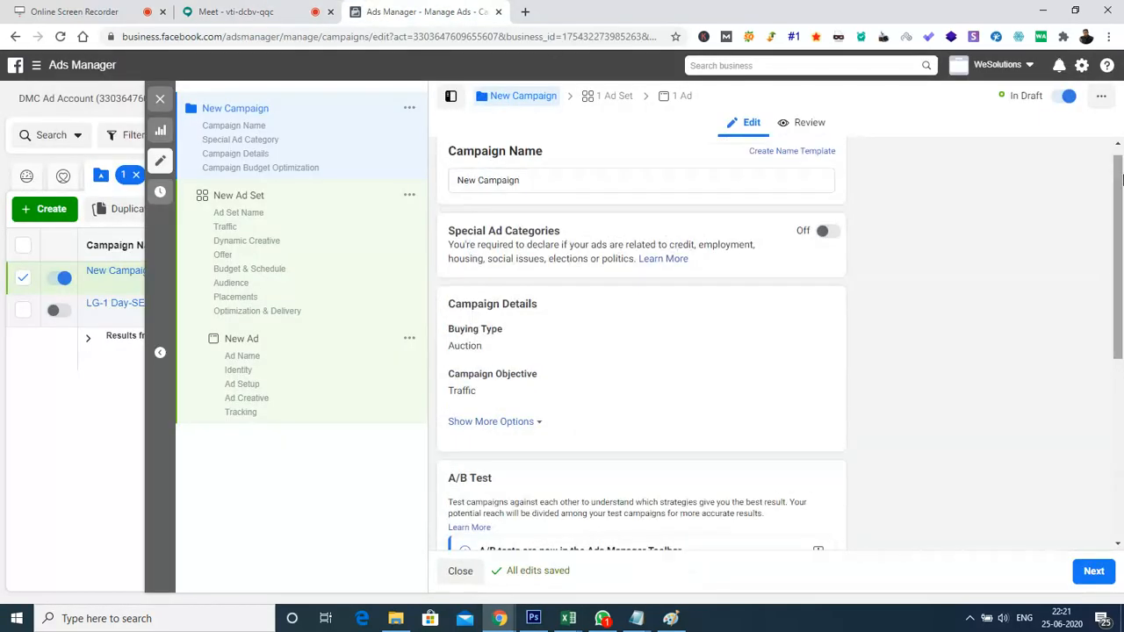
pyautogui.scroll(1, 1122, 179)
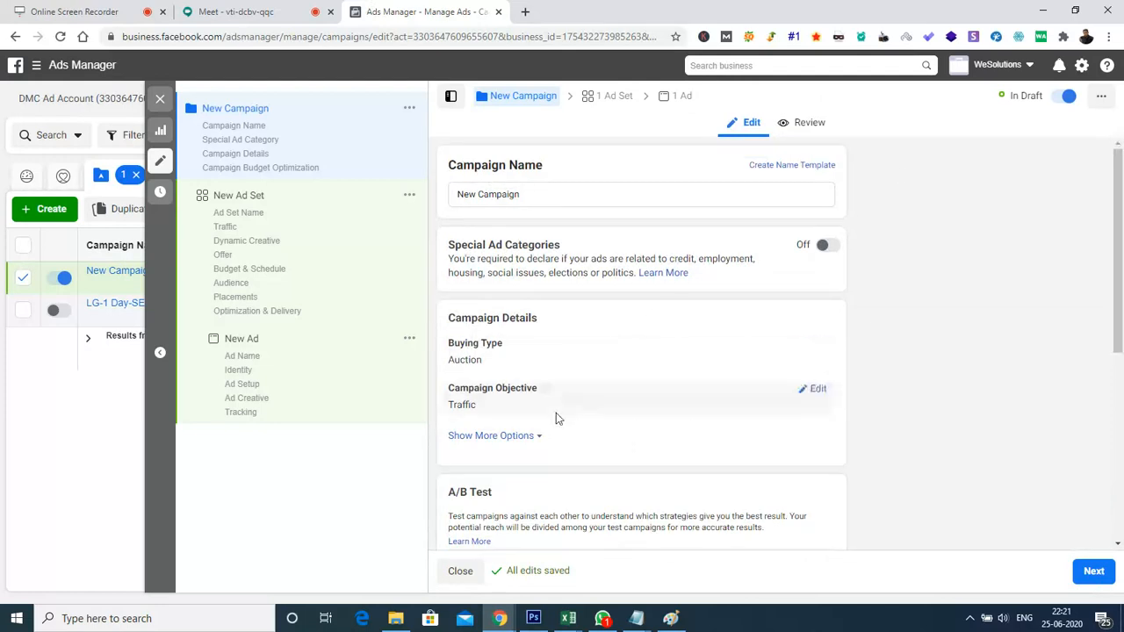
pyautogui.click(816, 389)
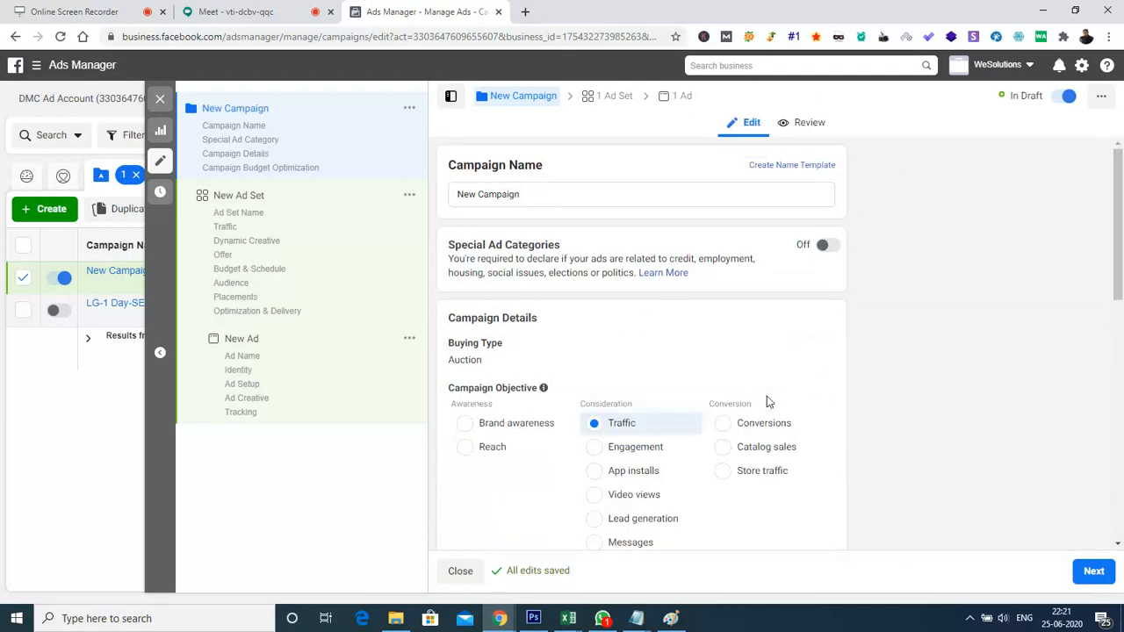
pyautogui.click(629, 514)
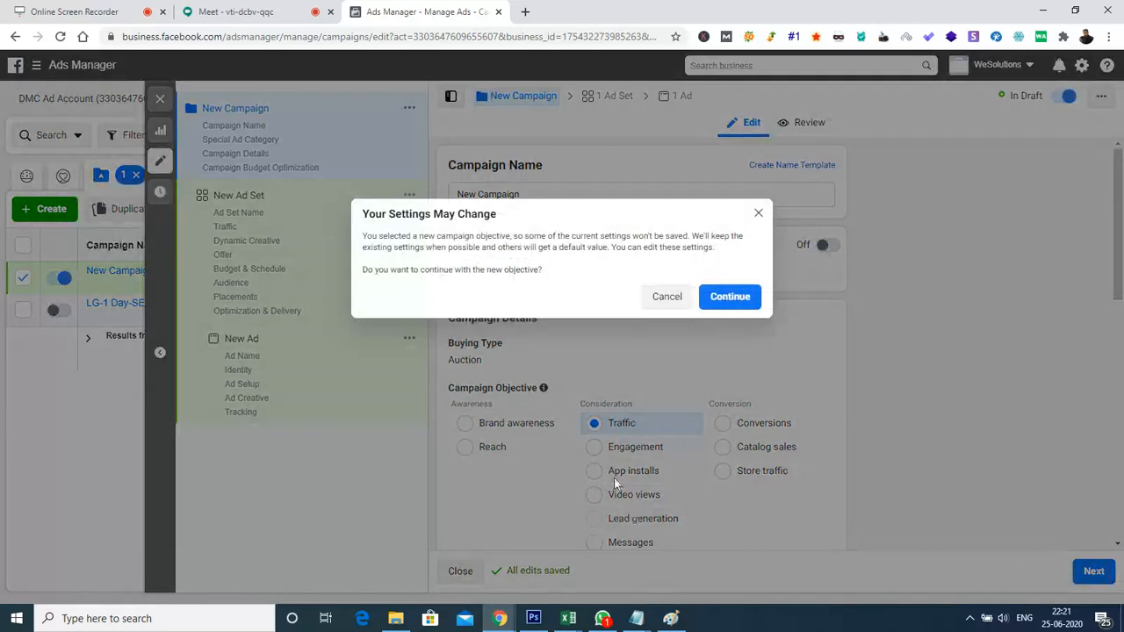
pyautogui.click(747, 299)
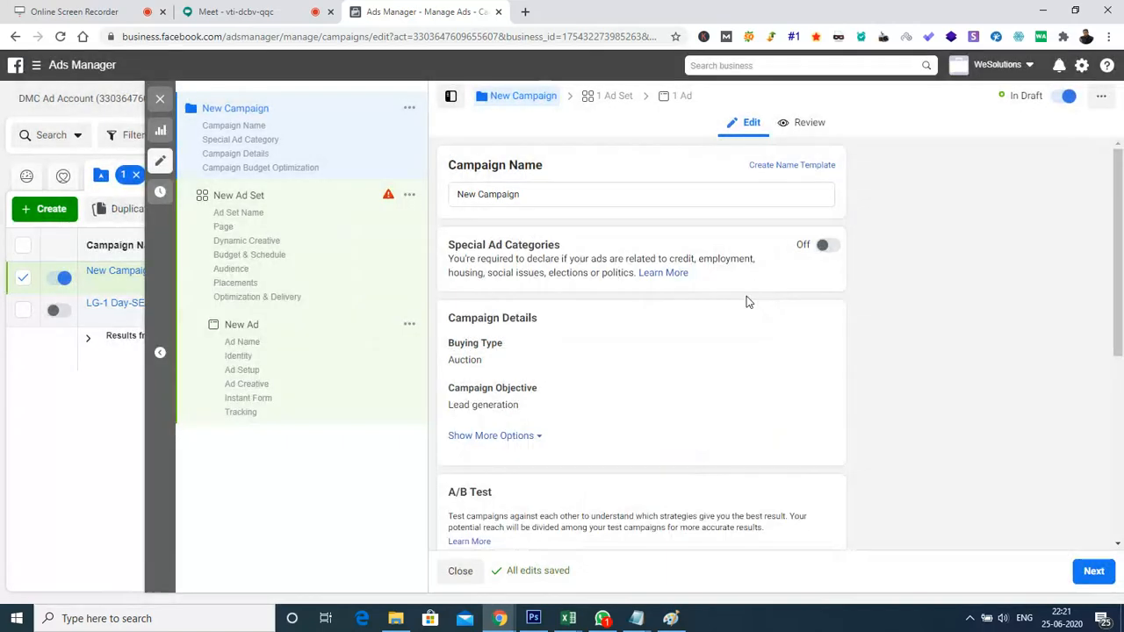
# Open the lead generation campaign's bid strategy for editing and view its choices, including bid cap and target cost
pyautogui.moveTo(1121, 211); pyautogui.dragTo(1122, 411)
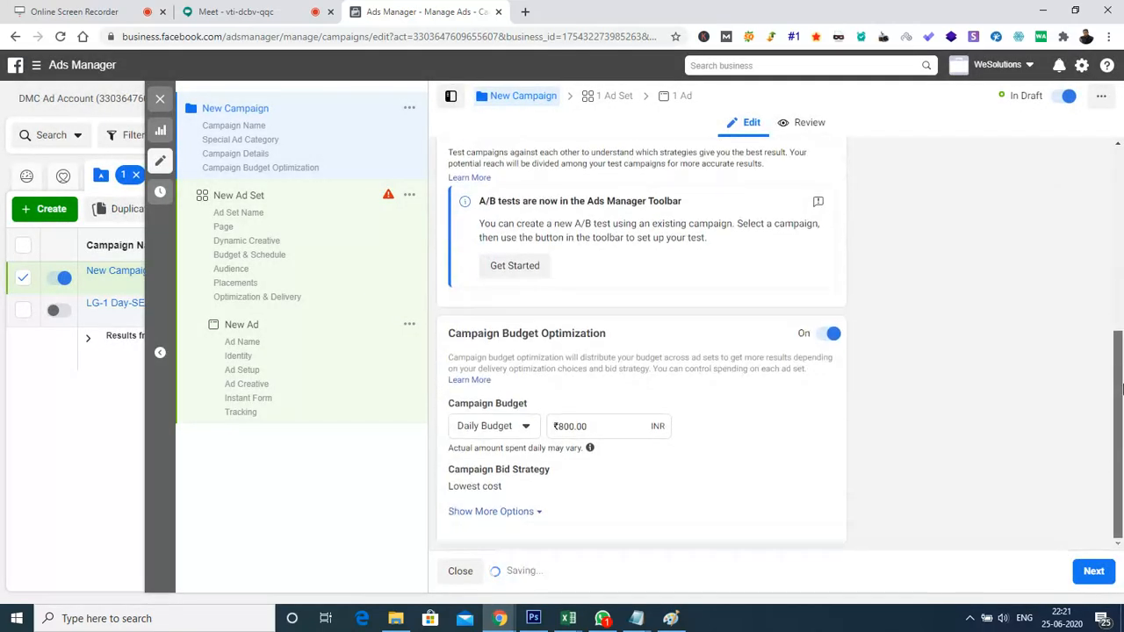
pyautogui.moveTo(581, 450)
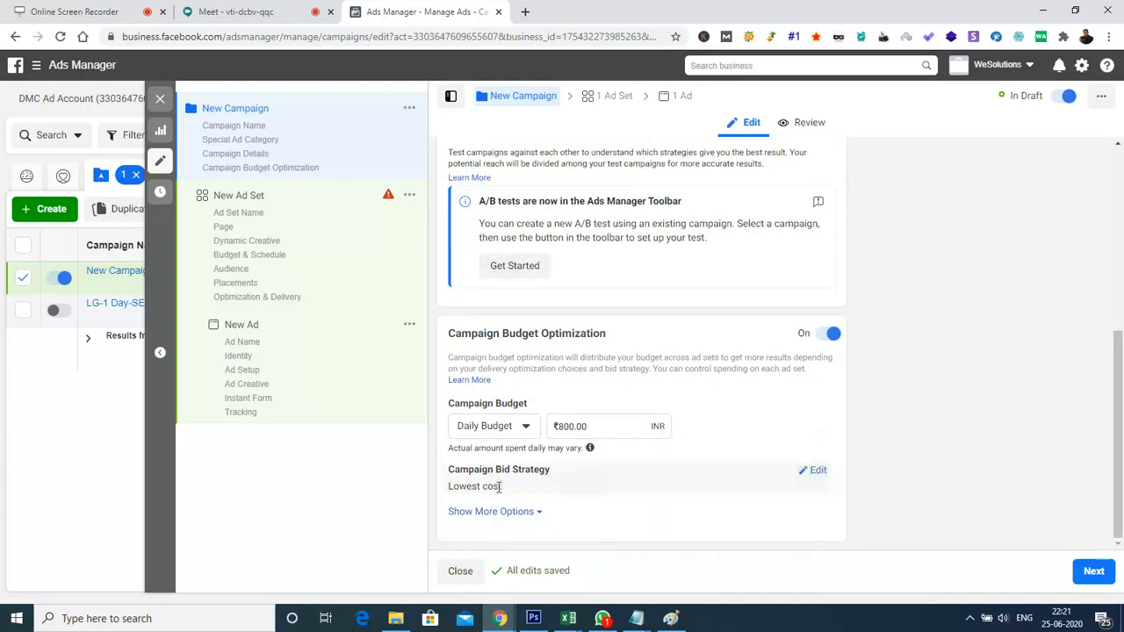
pyautogui.click(825, 474)
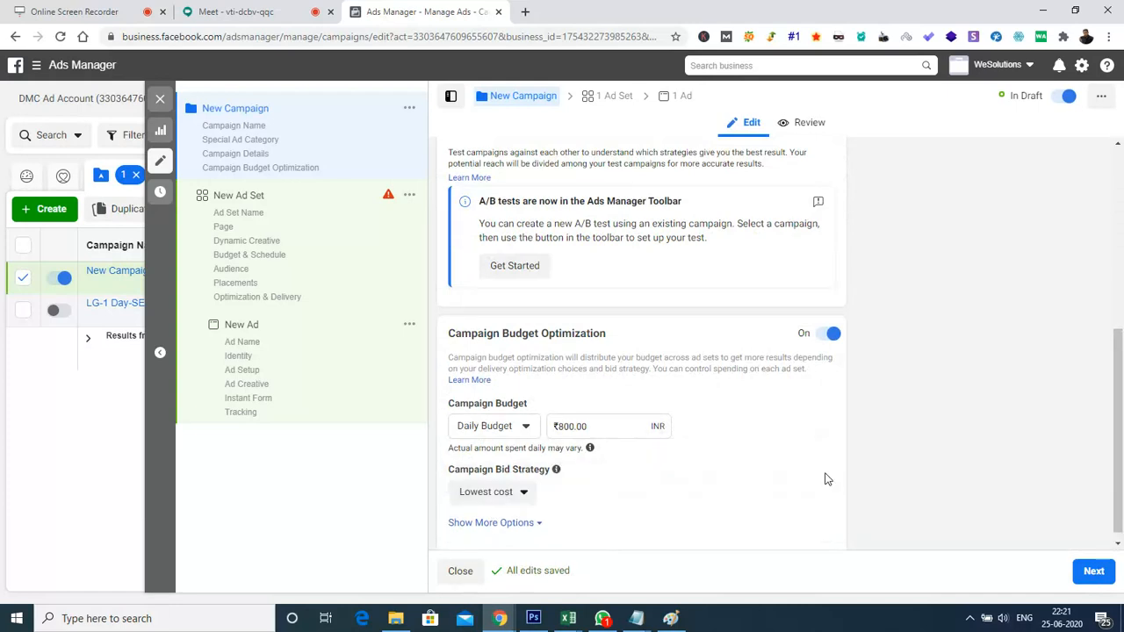
pyautogui.click(525, 493)
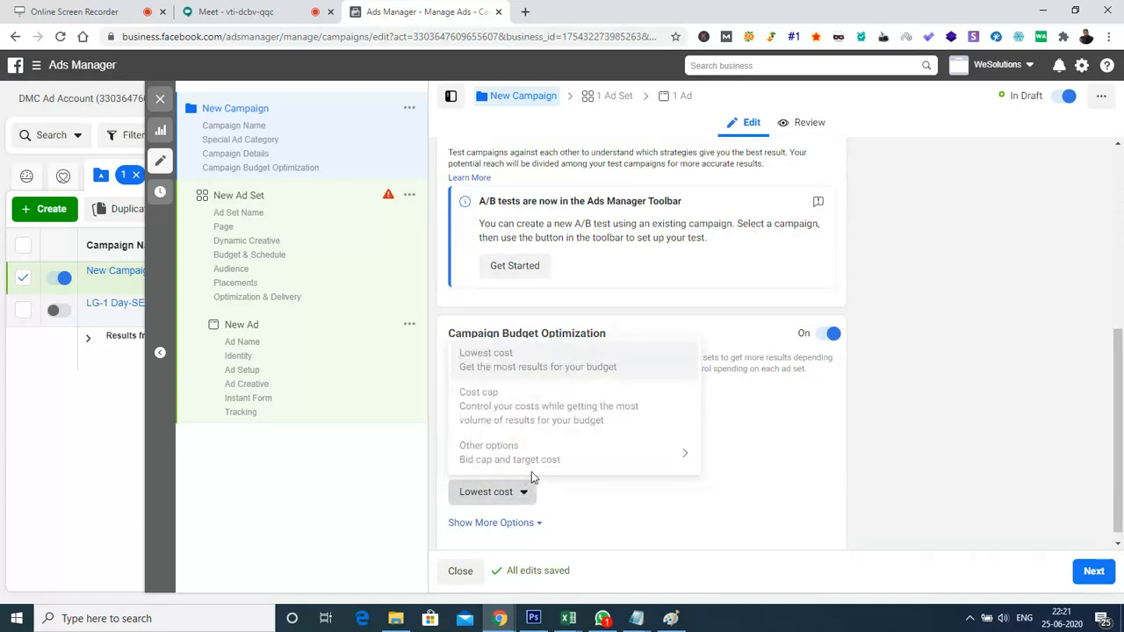
pyautogui.moveTo(540, 466)
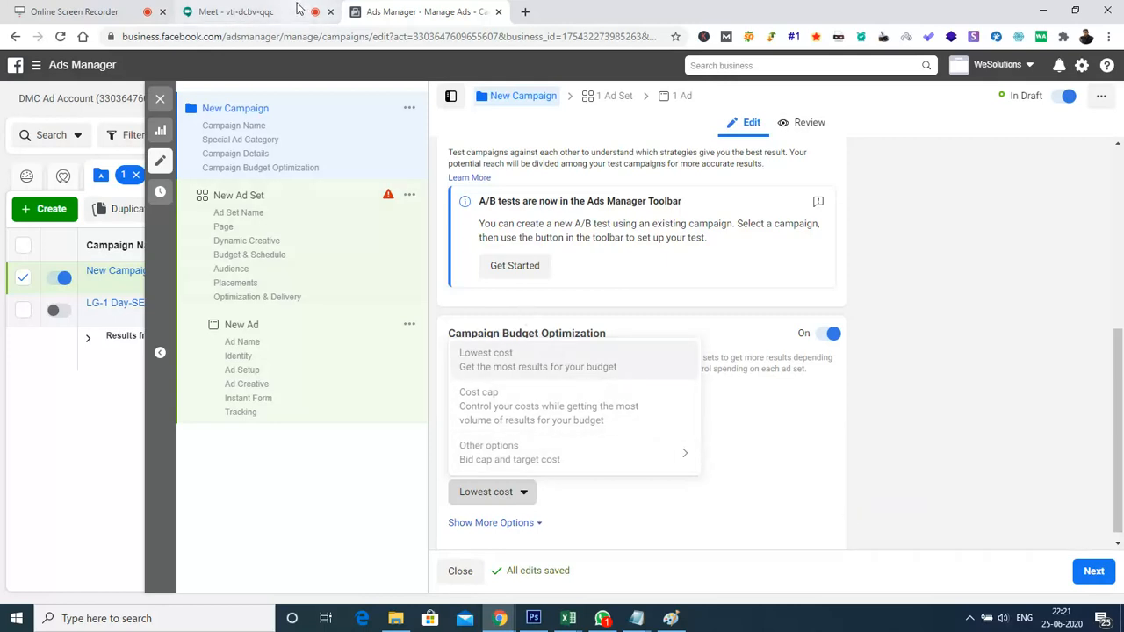
# Switch to Google Meet, remove the indentation before "Target Cap" and send the four-line list to the meeting chat
pyautogui.click(237, 7)
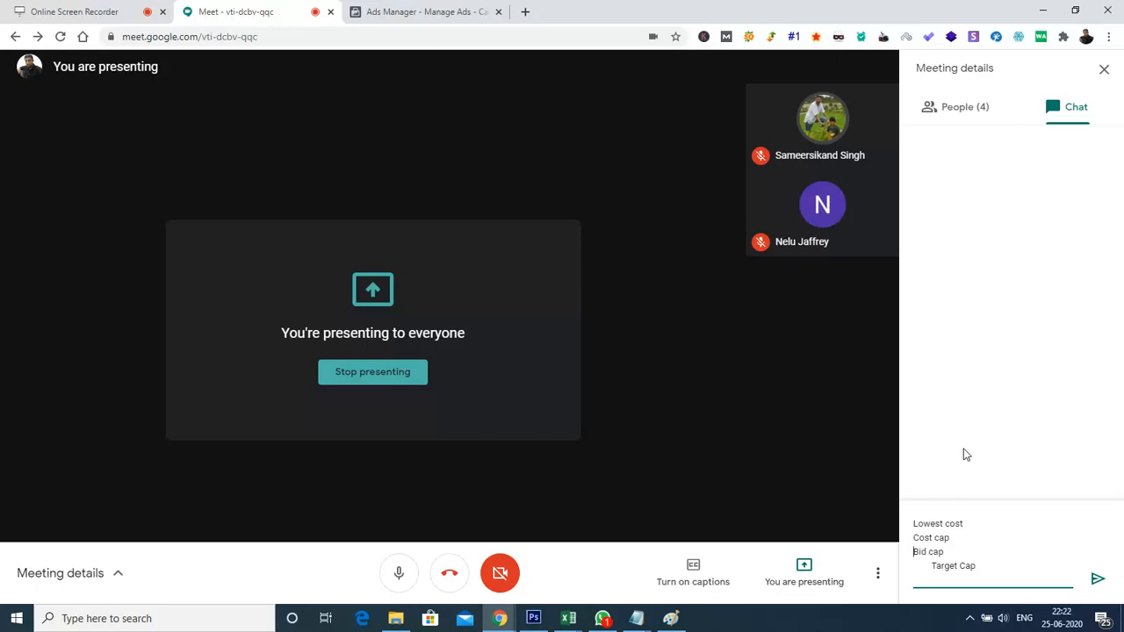
pyautogui.press('Delete')
pyautogui.press('Delete')
pyautogui.press('Delete')
pyautogui.press('Delete')
pyautogui.press('Delete')
pyautogui.press('Delete')
pyautogui.press('Return')
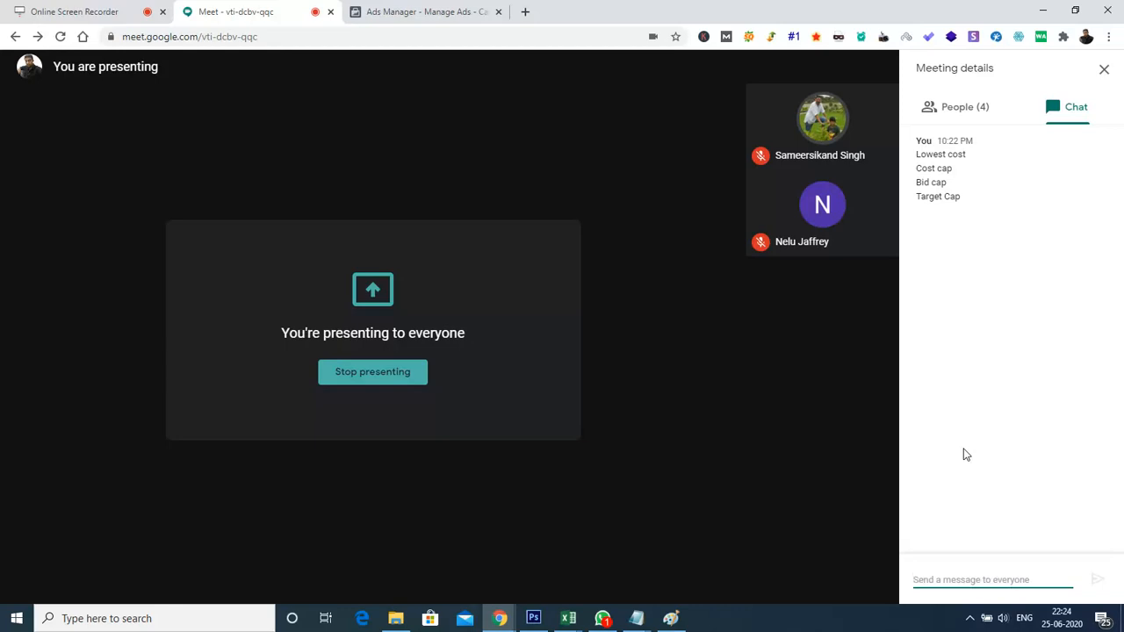
# Open a new browser tab and enter the search query "budget facebook" without running it
pyautogui.click(525, 12)
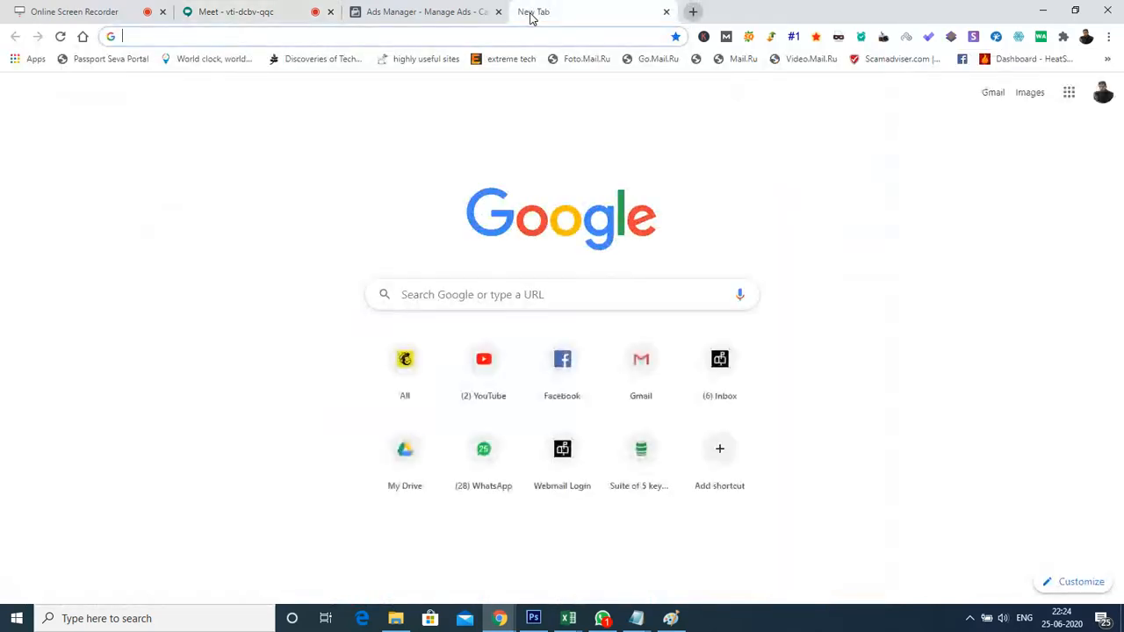
pyautogui.write('bu')
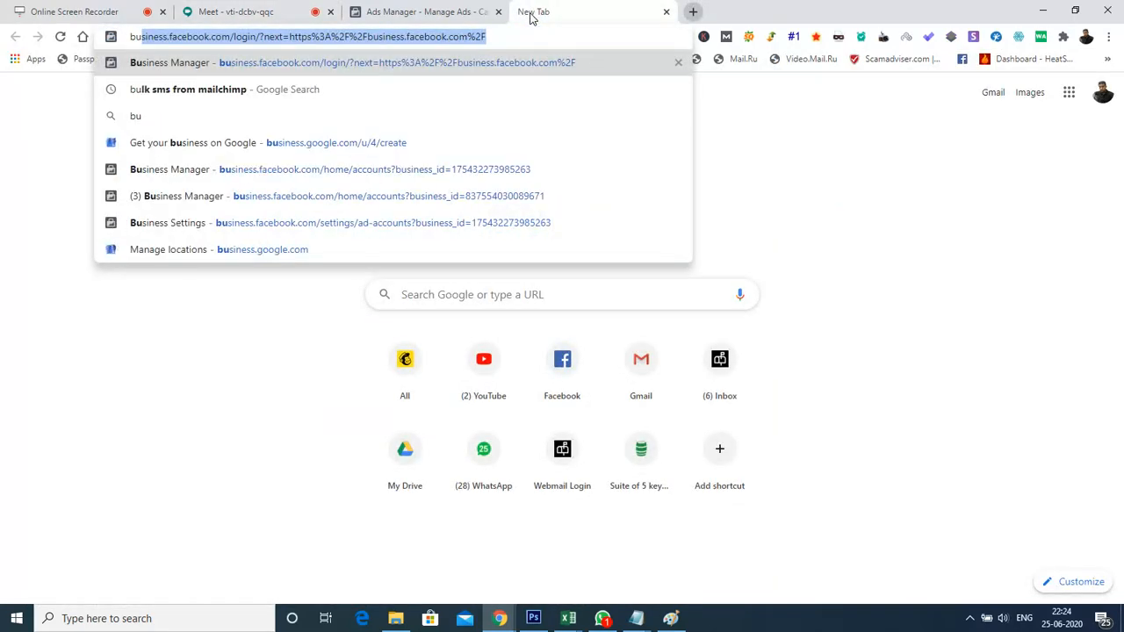
pyautogui.write('dget ')
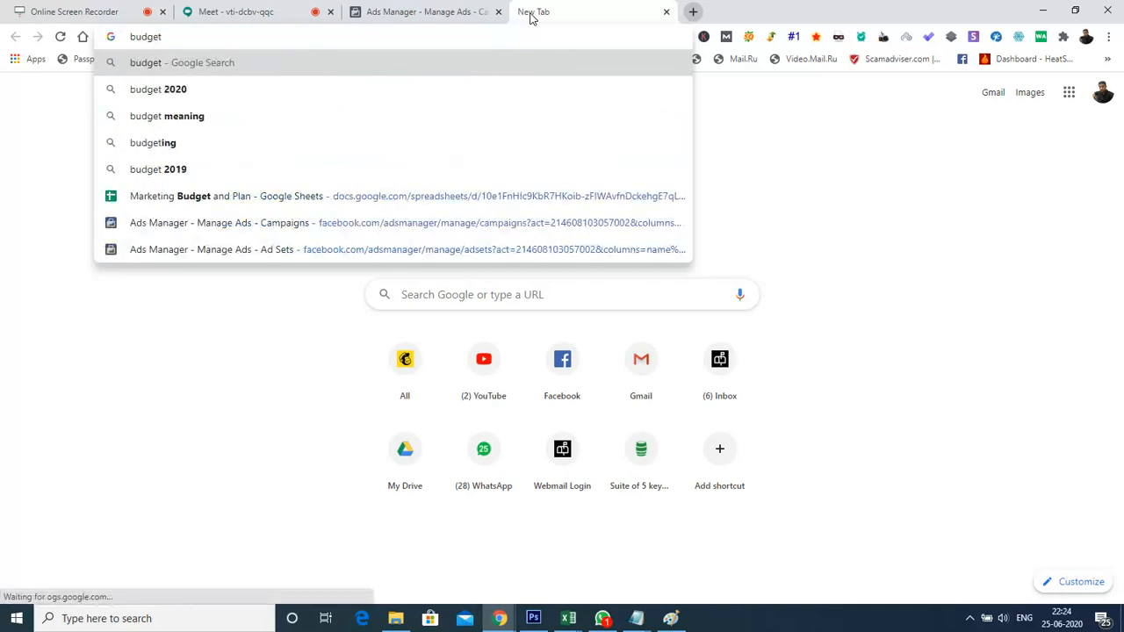
pyautogui.write('facebook')
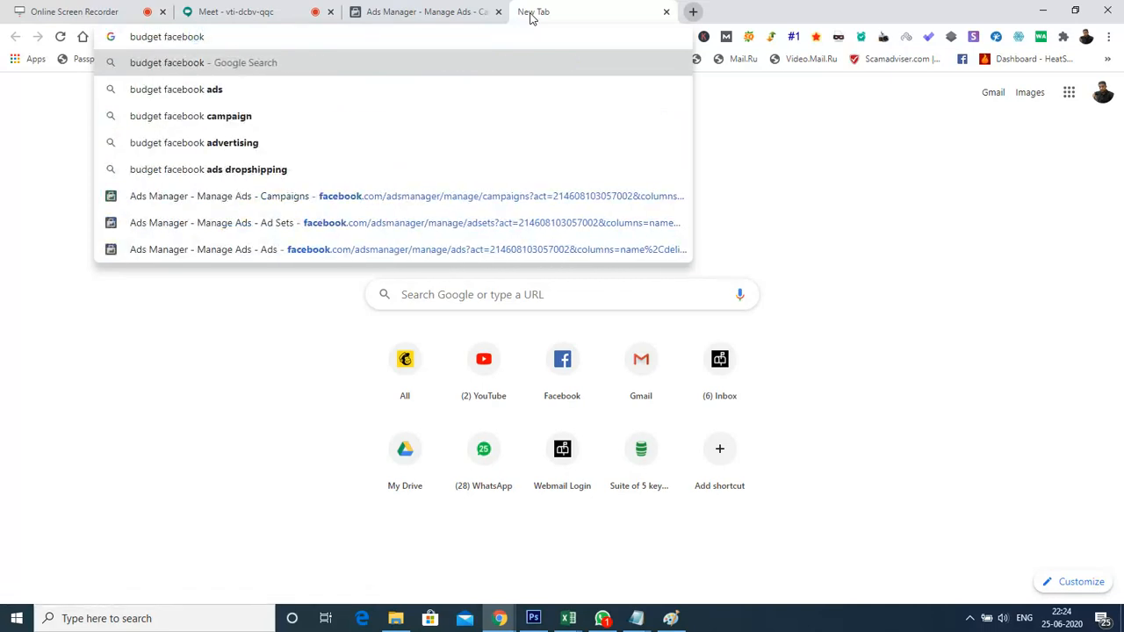
# Switch back to Ads Manager and dismiss the campaign bid strategy choices
pyautogui.click(409, 9)
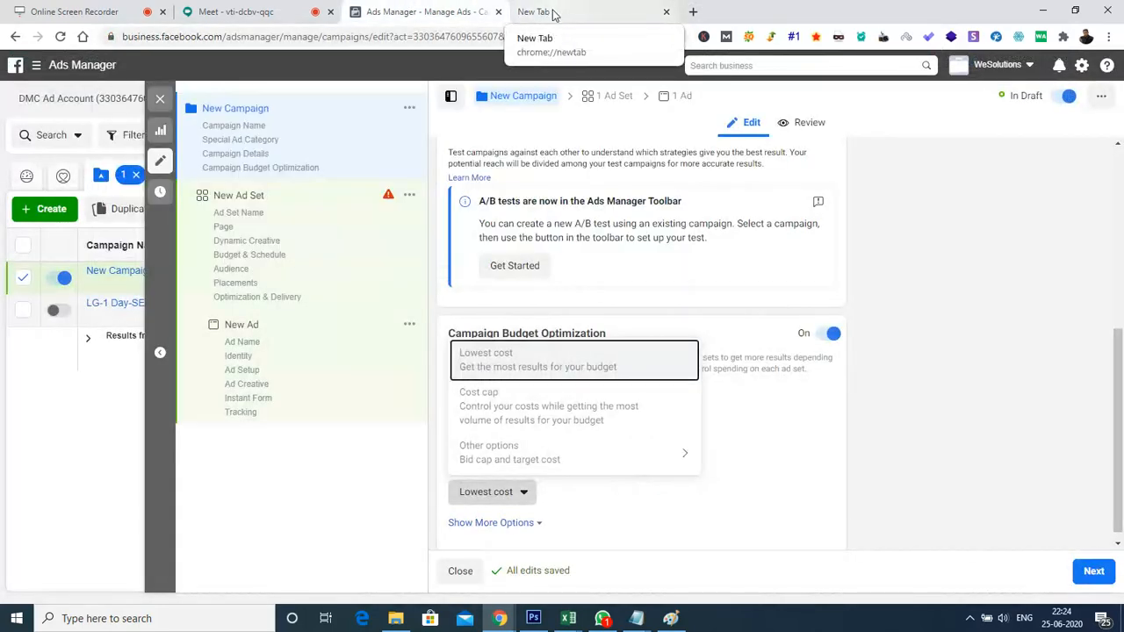
pyautogui.click(778, 421)
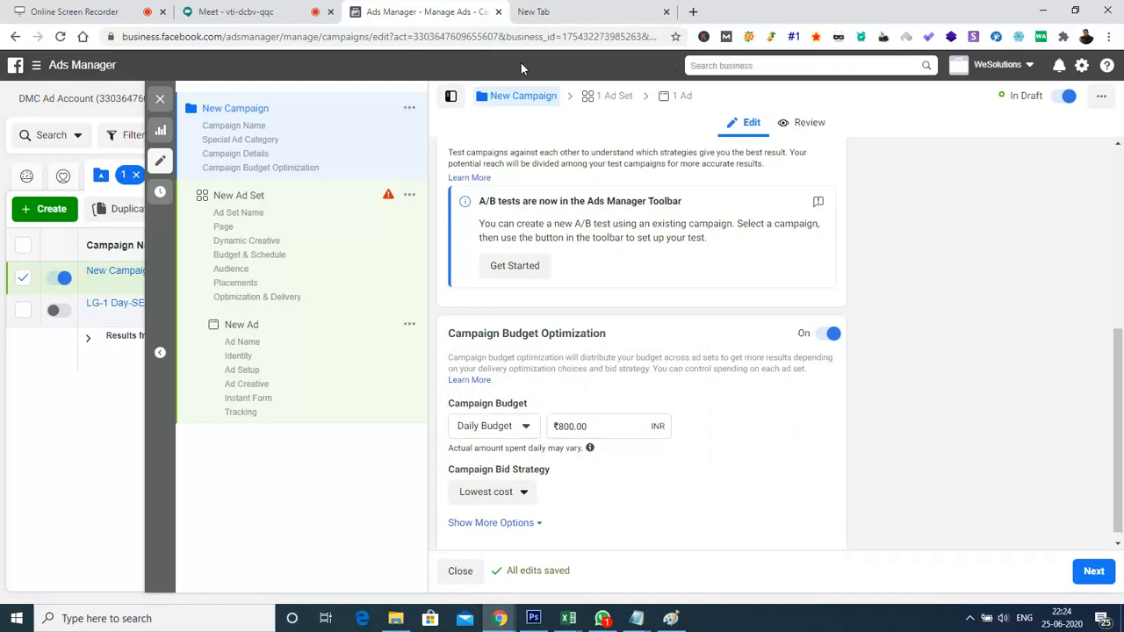
# Return to the new tab, replace the query with a Google search for "bid strategy facebook" and show the image results
pyautogui.click(544, 11)
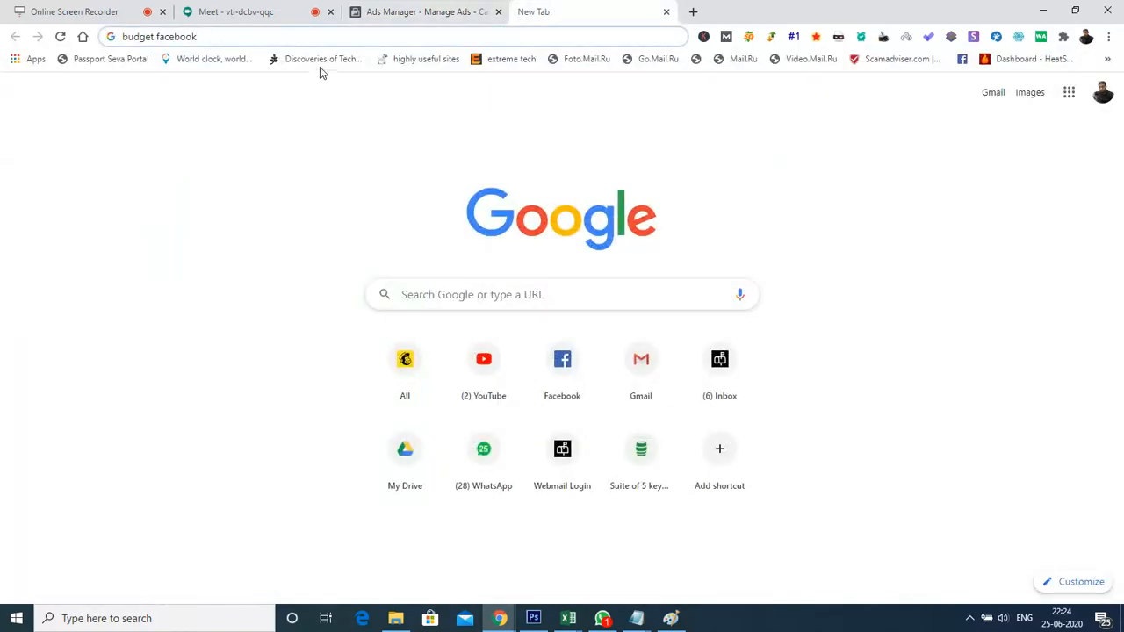
pyautogui.hotkey('ctrl', 'l')
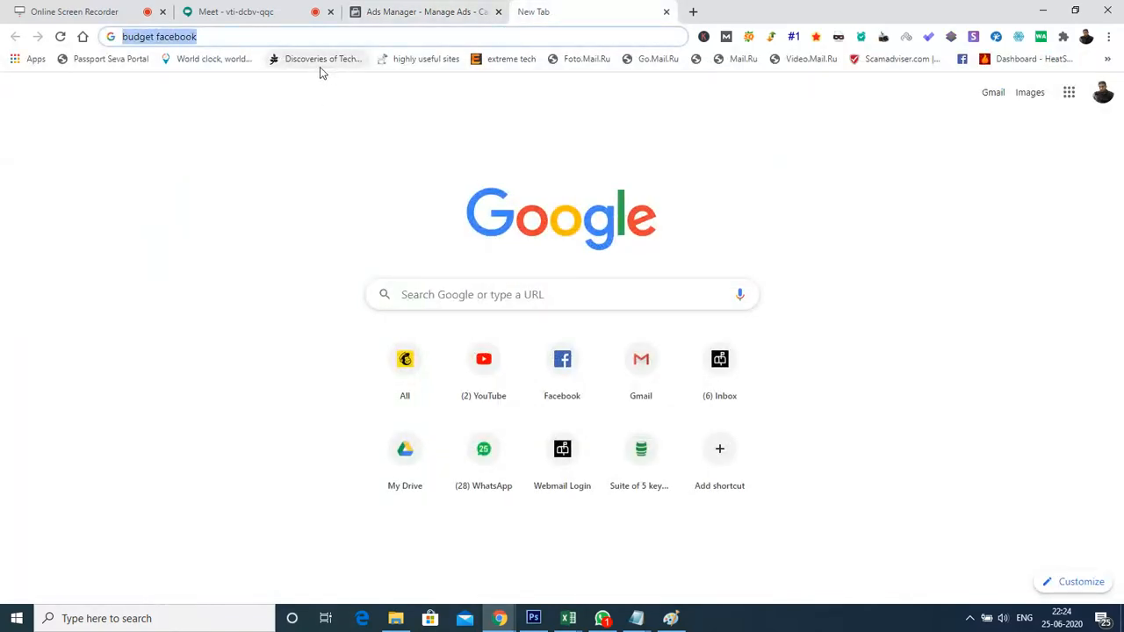
pyautogui.write('bi')
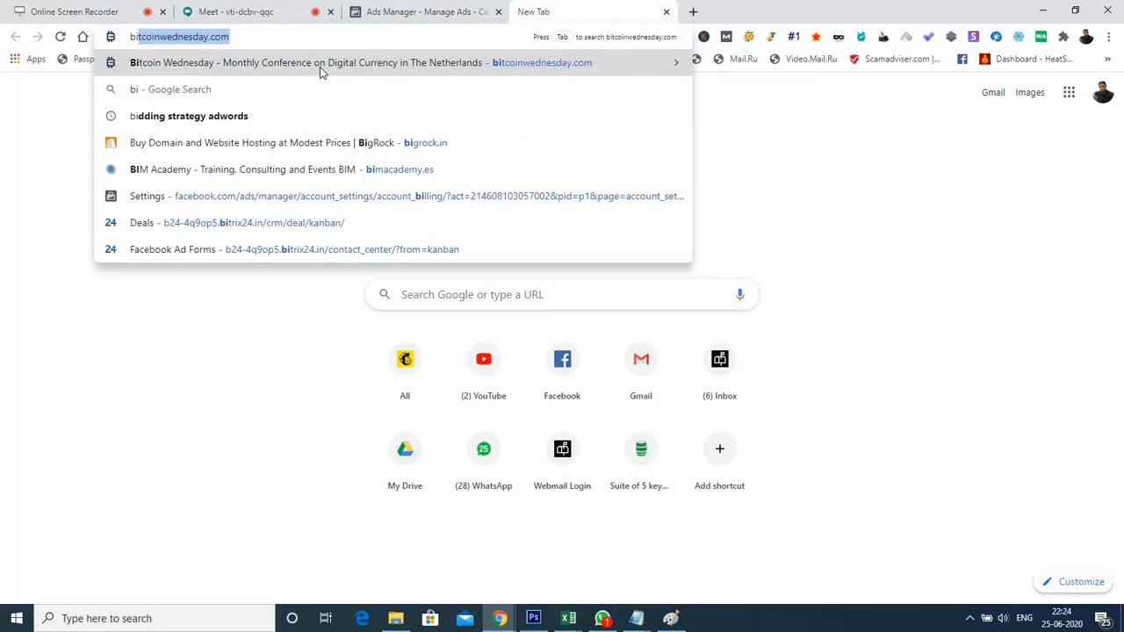
pyautogui.write('d strategy facebook')
pyautogui.press('Return')
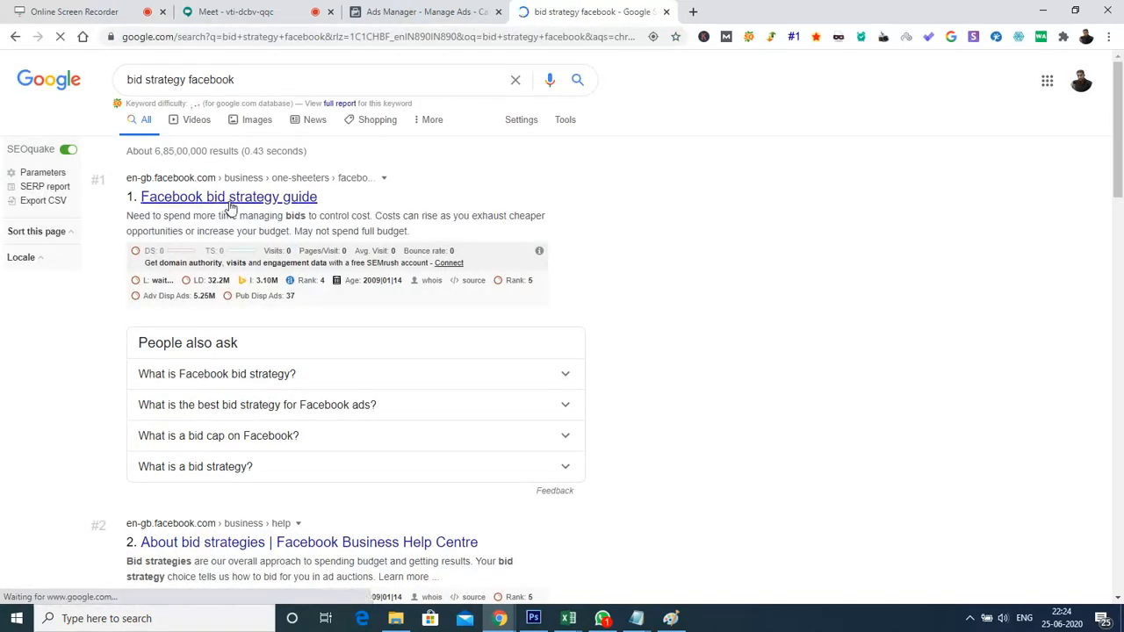
pyautogui.click(251, 131)
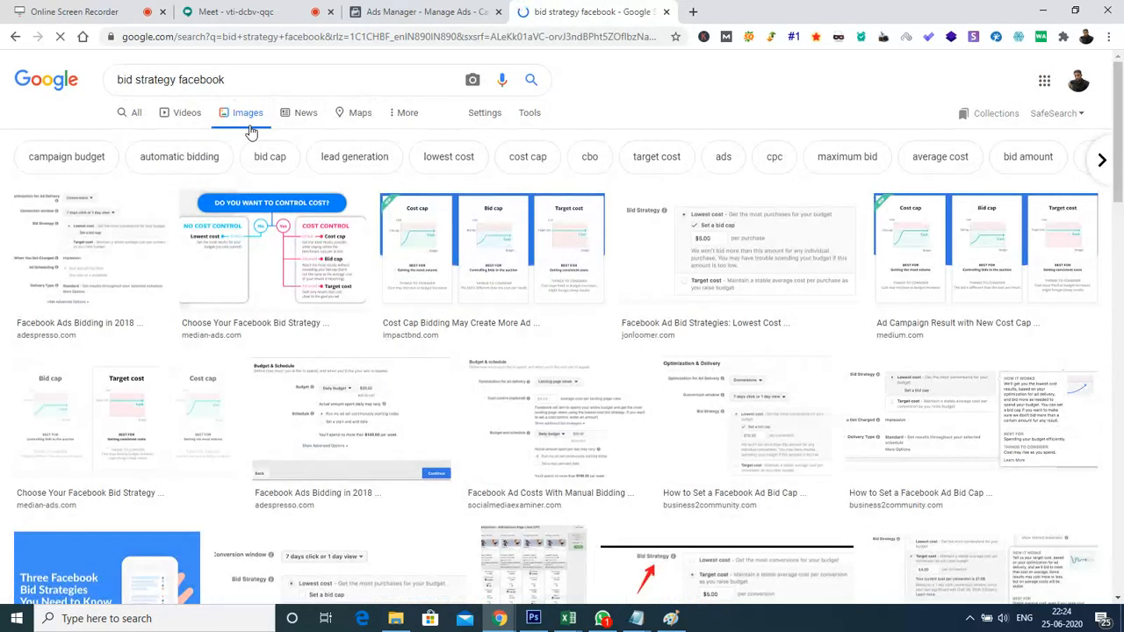
# Preview the median-ads "Choose Your Facebook Bid Strategy" image and open the impactbnd cost cap bidding image in a separate tab
pyautogui.click(294, 268)
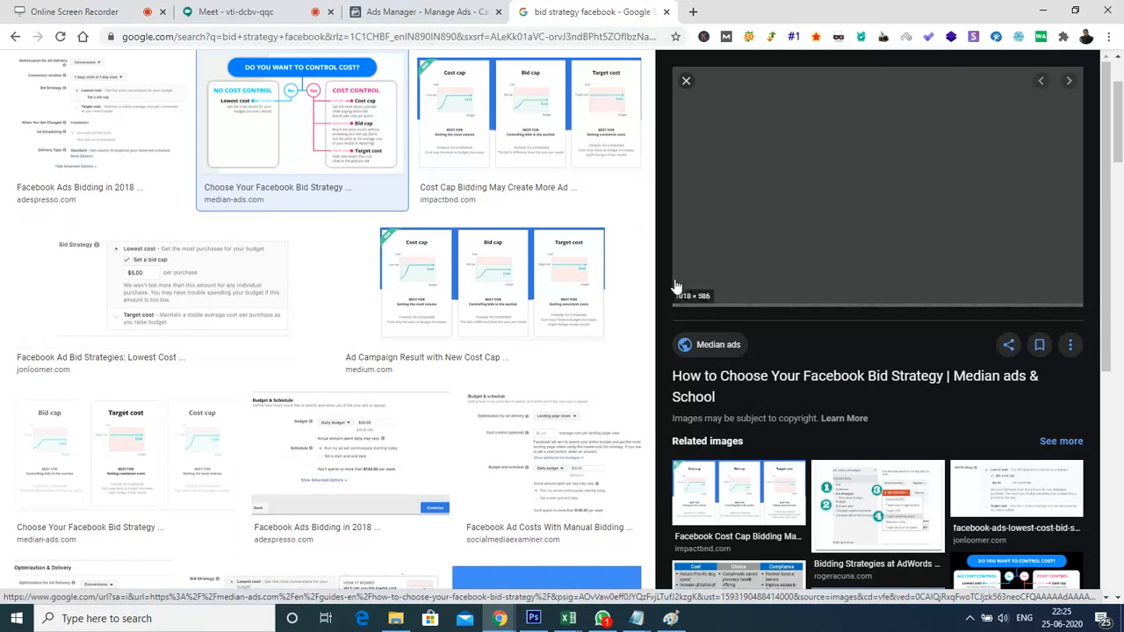
pyautogui.rightClick(495, 76)
pyautogui.click(540, 87)
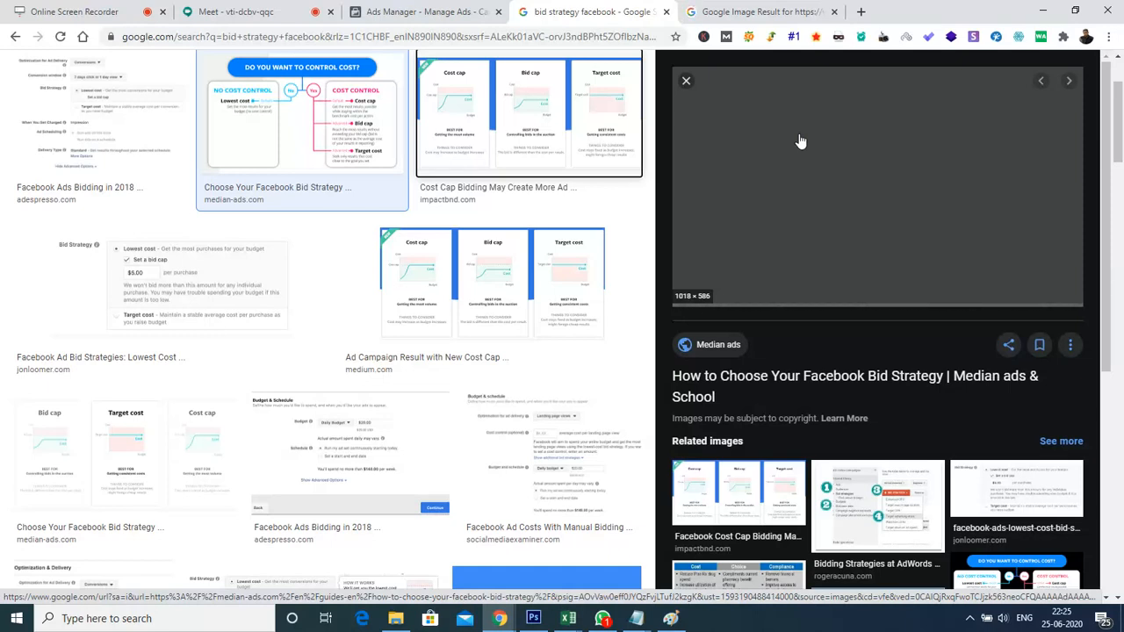
# Examine the impactbnd comparison of cost cap, bid cap and target cost, and return to the median-ads cost control chart
pyautogui.click(722, 11)
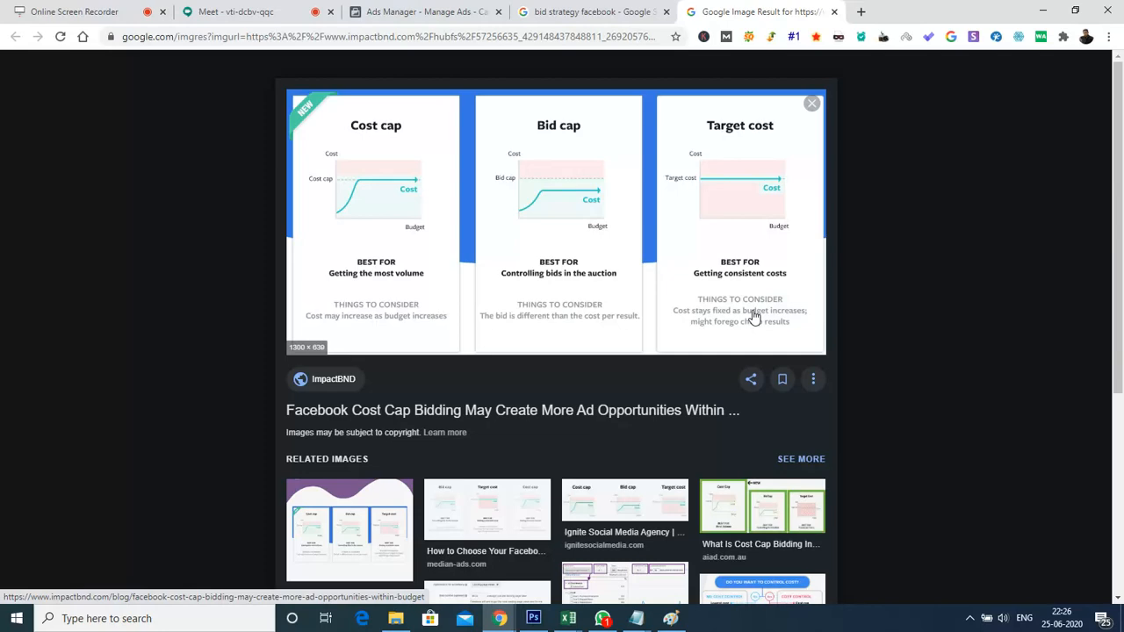
pyautogui.click(547, 11)
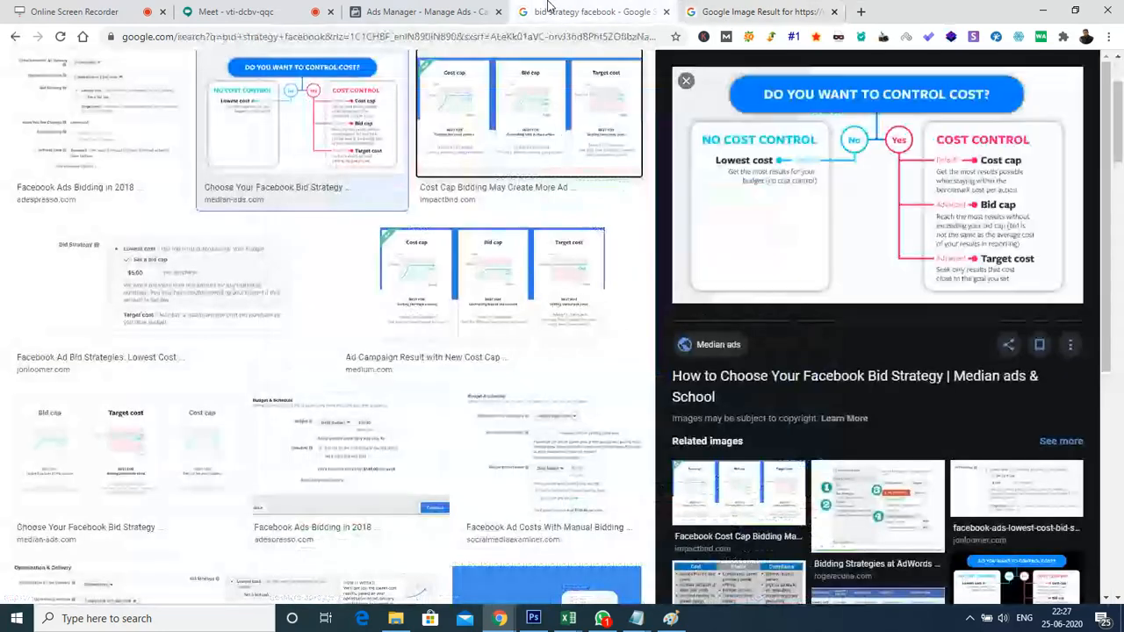
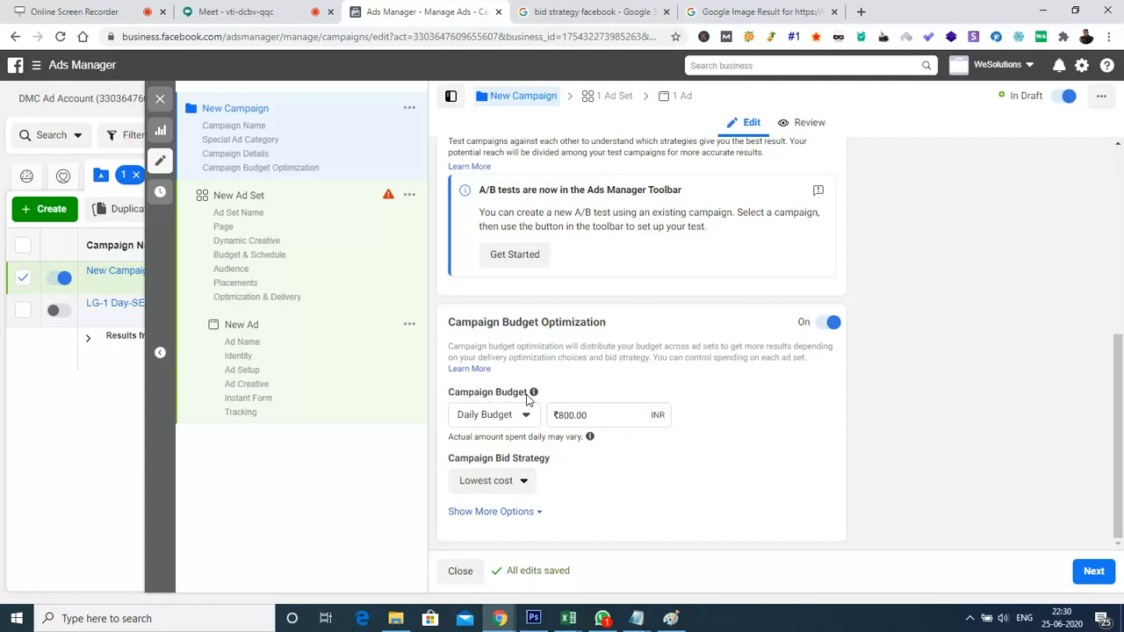
# Review the Daily Budget and Lifetime Budget choices for the campaign budget, keeping Daily Budget selected
pyautogui.click(522, 420)
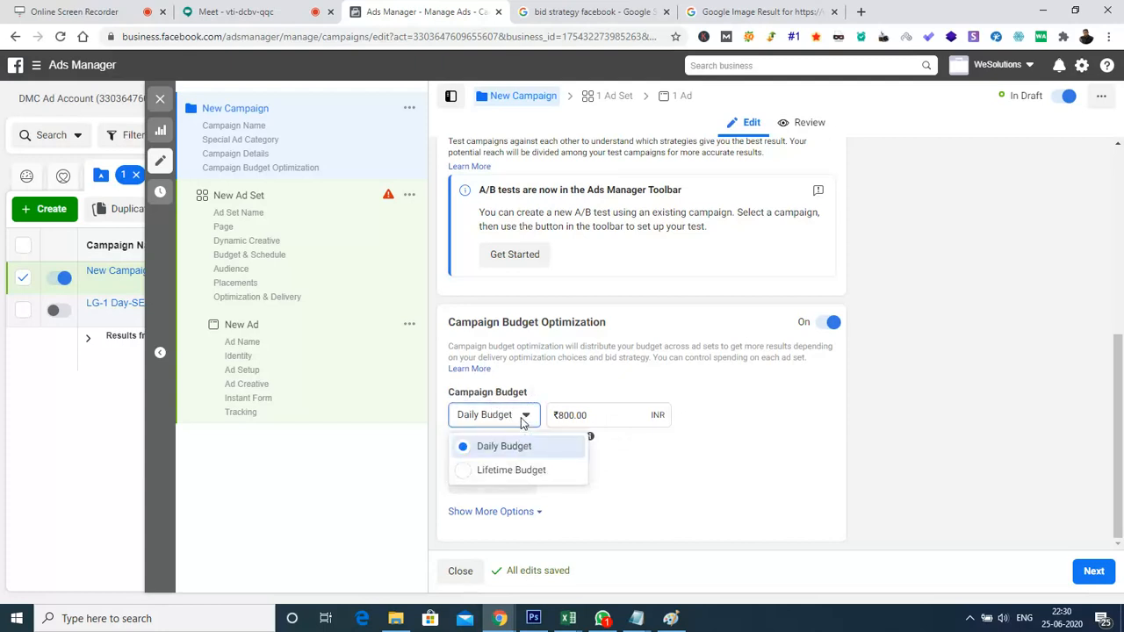
pyautogui.click(738, 399)
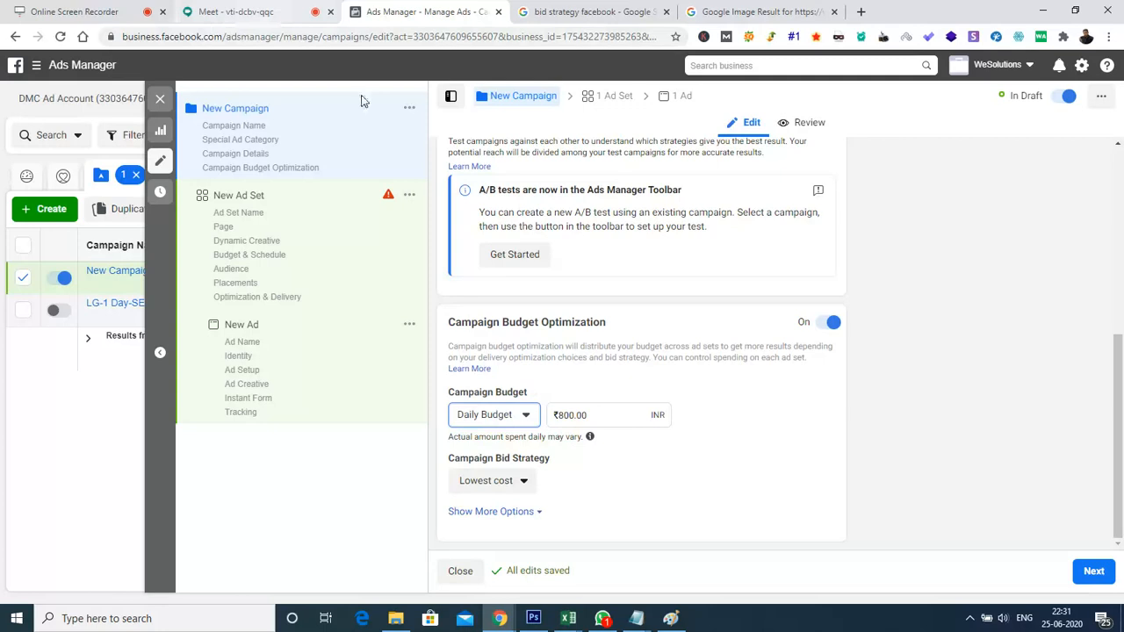
pyautogui.click(524, 421)
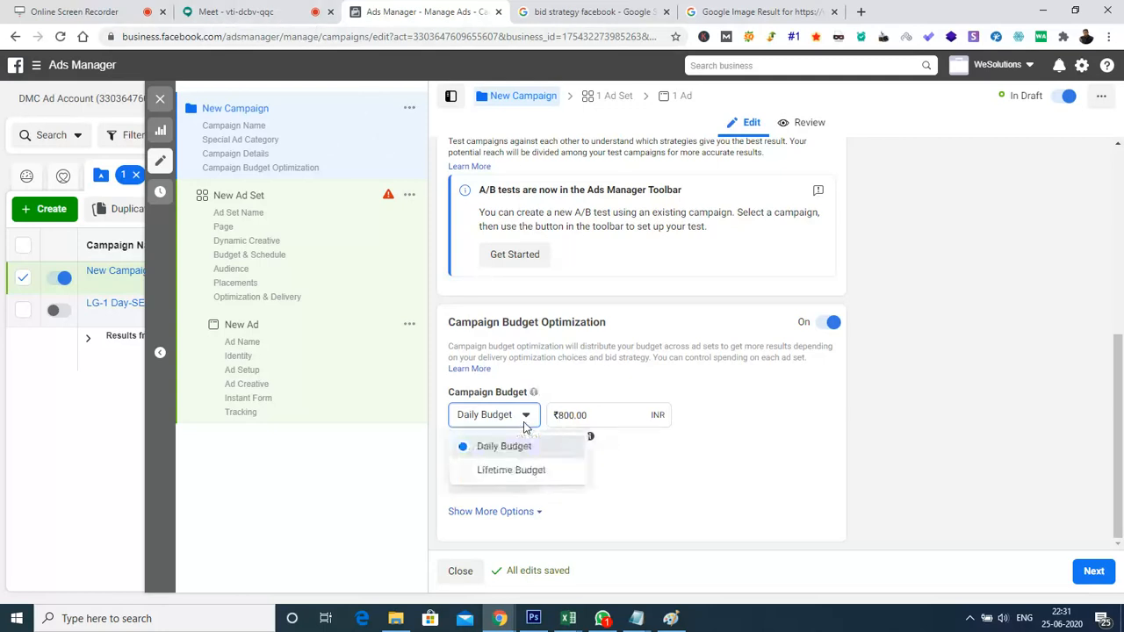
pyautogui.click(663, 473)
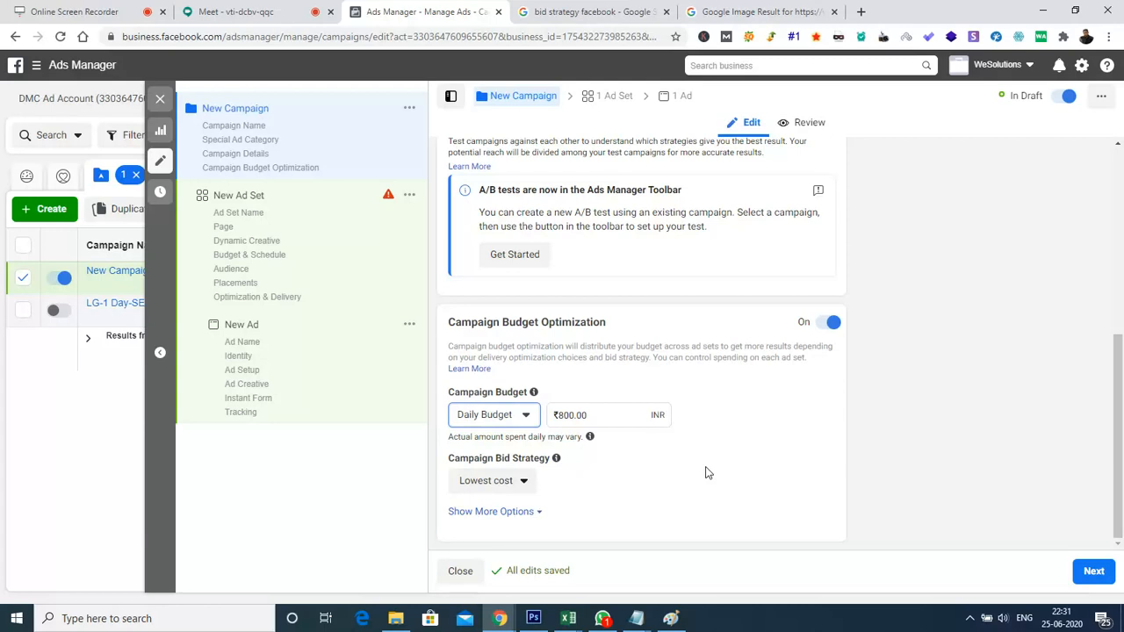
pyautogui.click(501, 422)
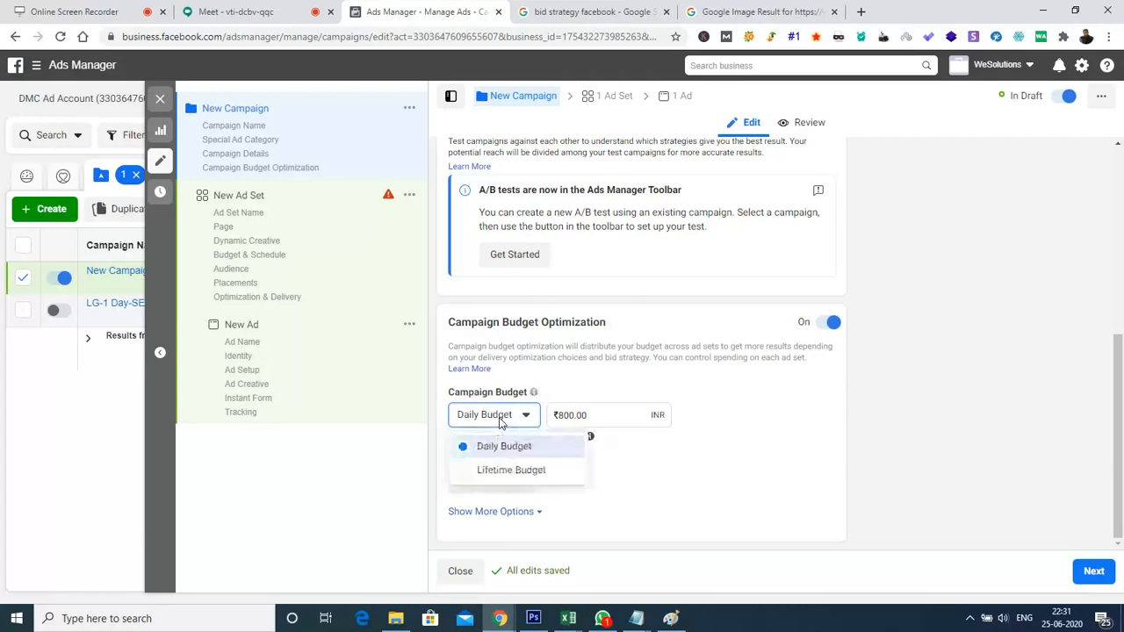
pyautogui.click(735, 445)
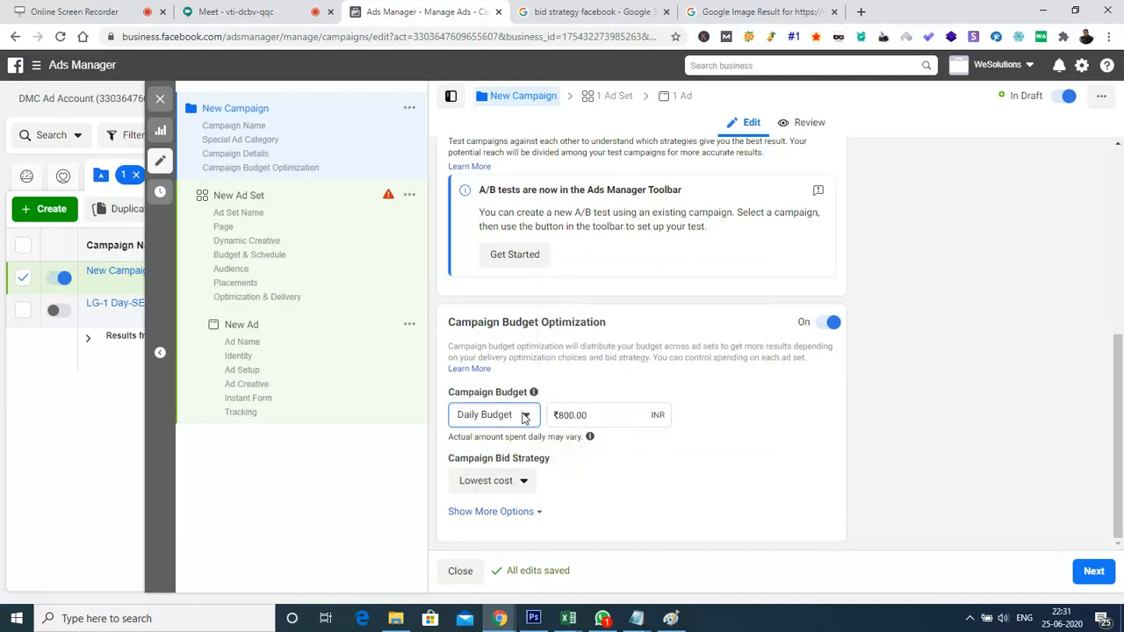
# Review the campaign bid strategy choices and dismiss them with Lowest cost kept
pyautogui.moveTo(558, 458)
pyautogui.click(507, 483)
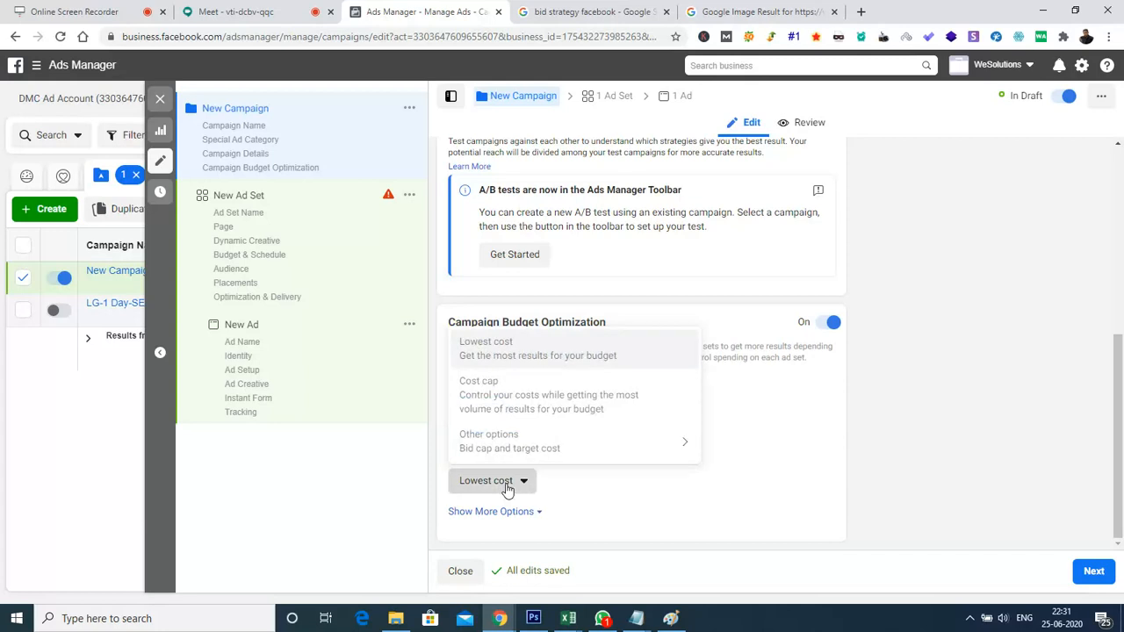
pyautogui.moveTo(502, 462)
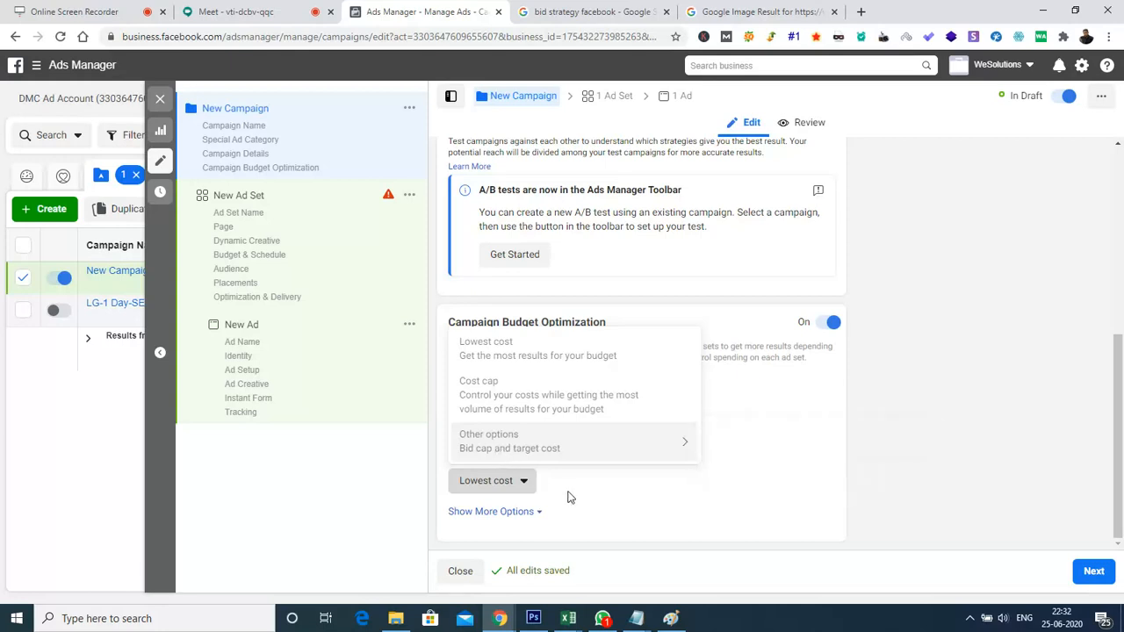
pyautogui.click(773, 482)
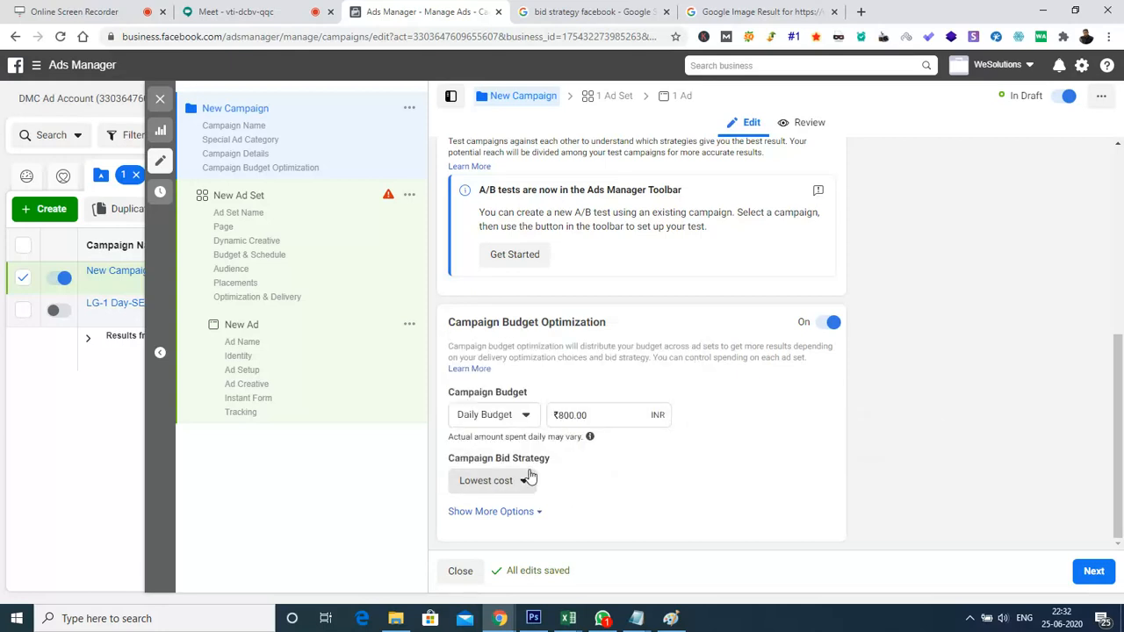
# Reveal the campaign's additional budget options and switch the campaign budget type to Lifetime Budget
pyautogui.click(525, 511)
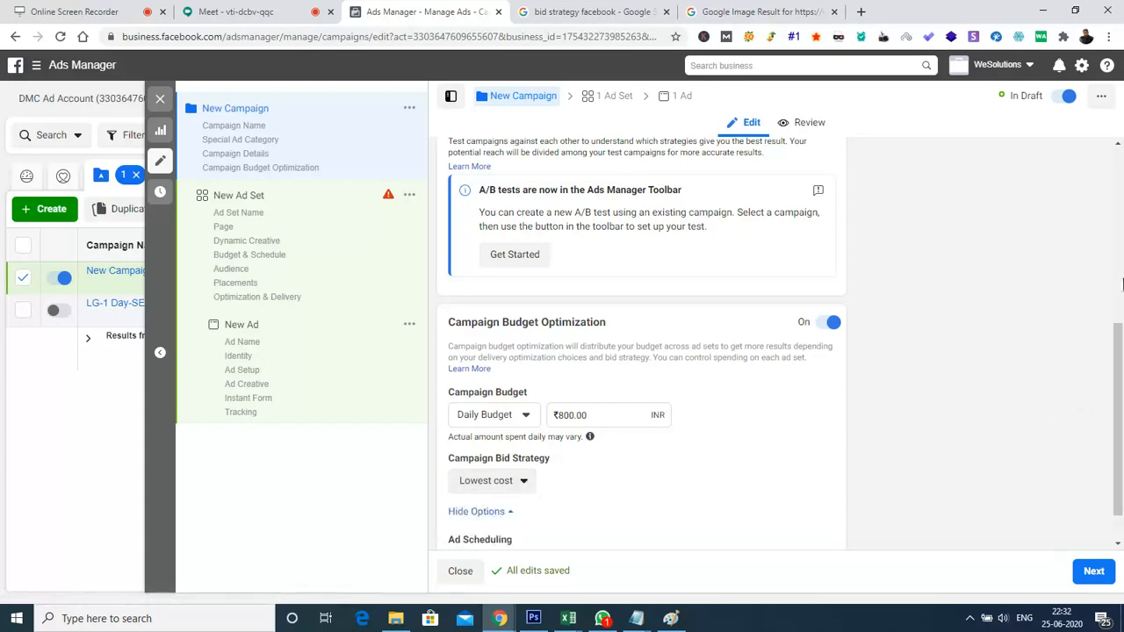
pyautogui.scroll(-1, 1120, 337)
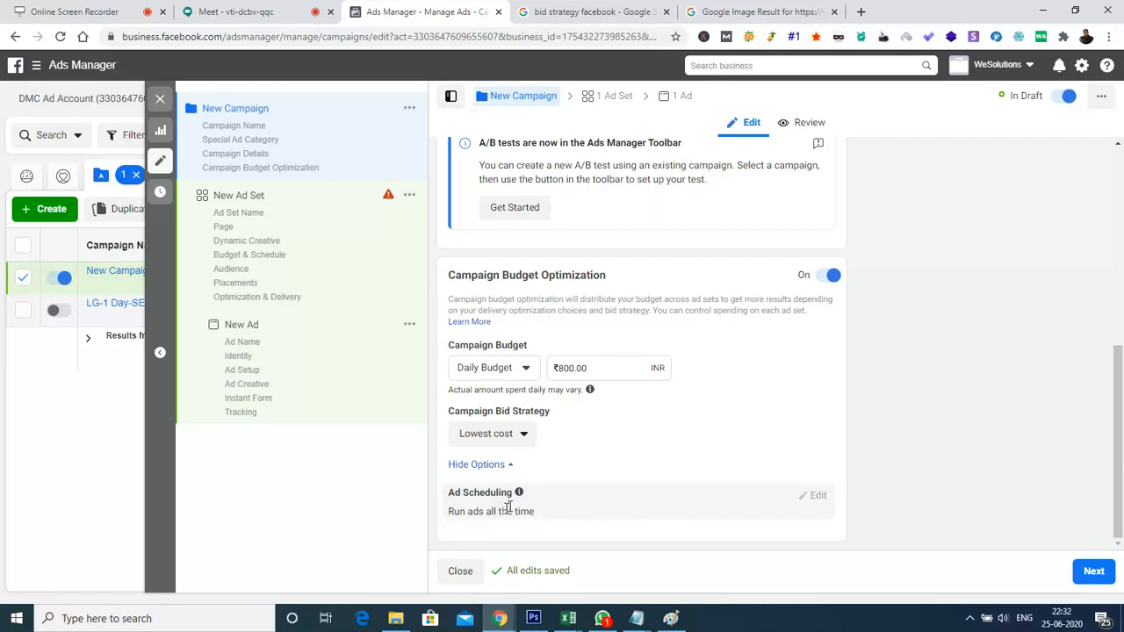
pyautogui.click(517, 372)
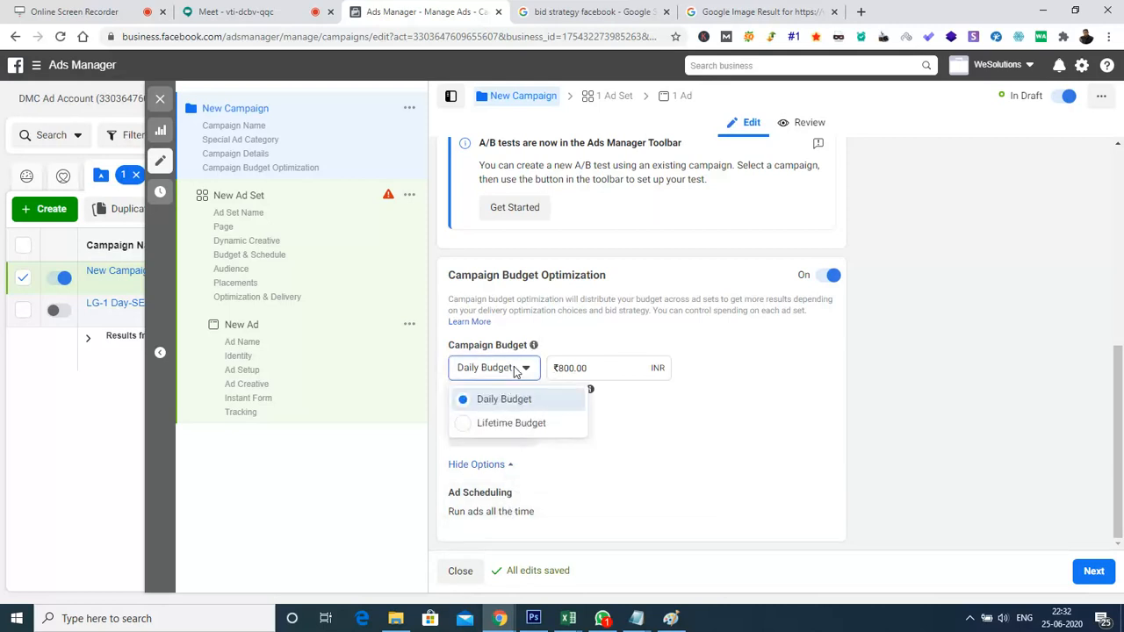
pyautogui.click(527, 423)
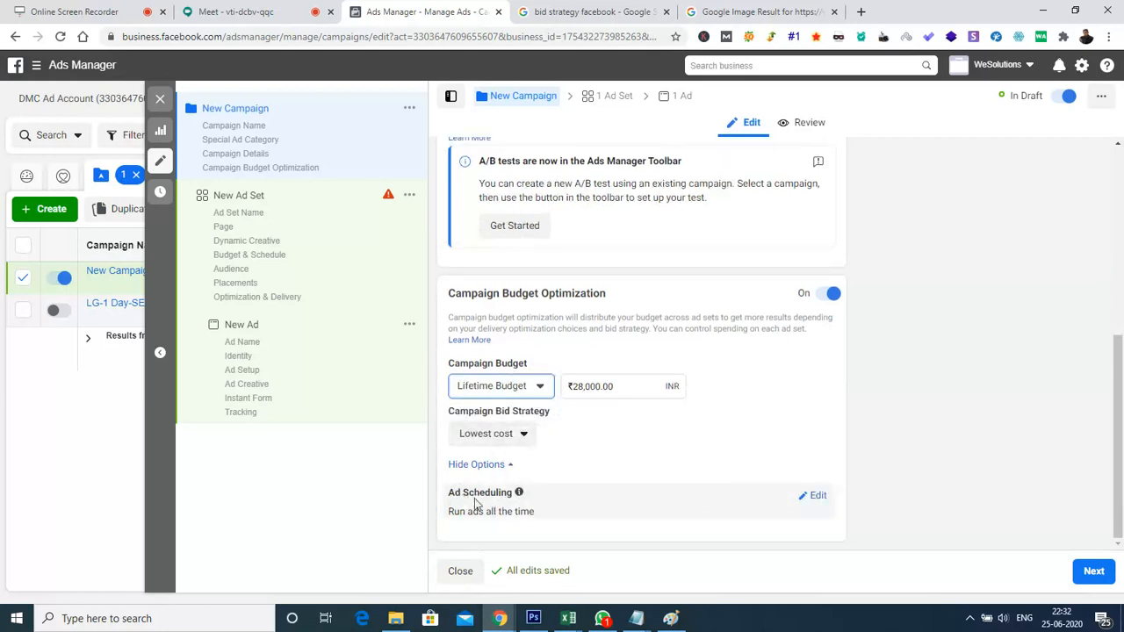
# Edit the campaign's ad scheduling and enable running ads on a schedule
pyautogui.click(825, 504)
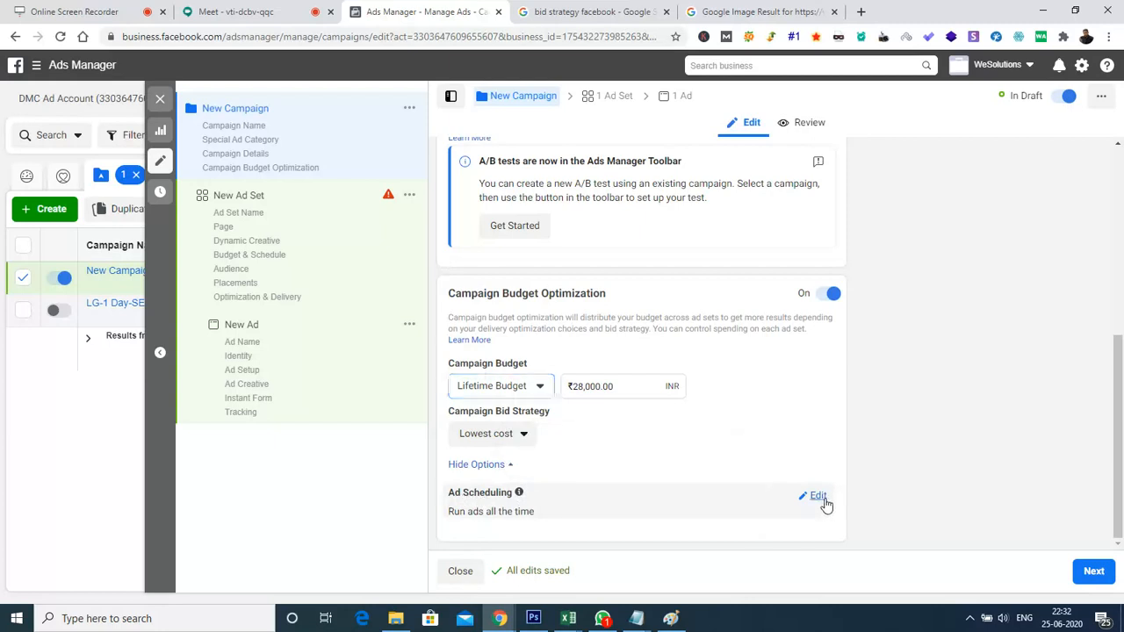
pyautogui.moveTo(1120, 393); pyautogui.dragTo(1123, 523)
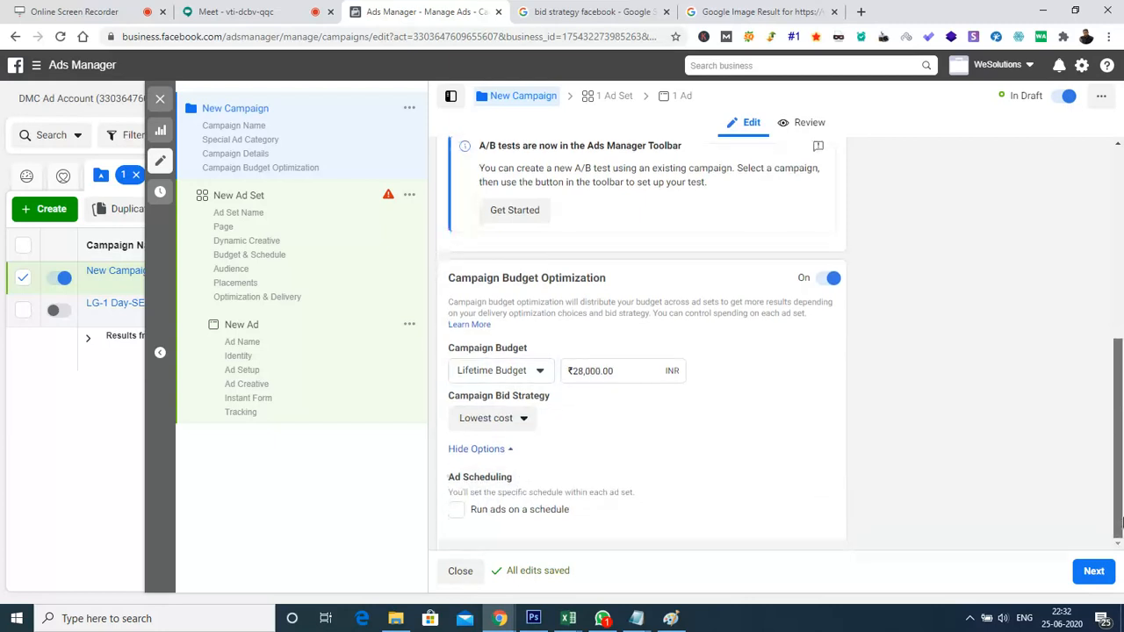
pyautogui.click(456, 512)
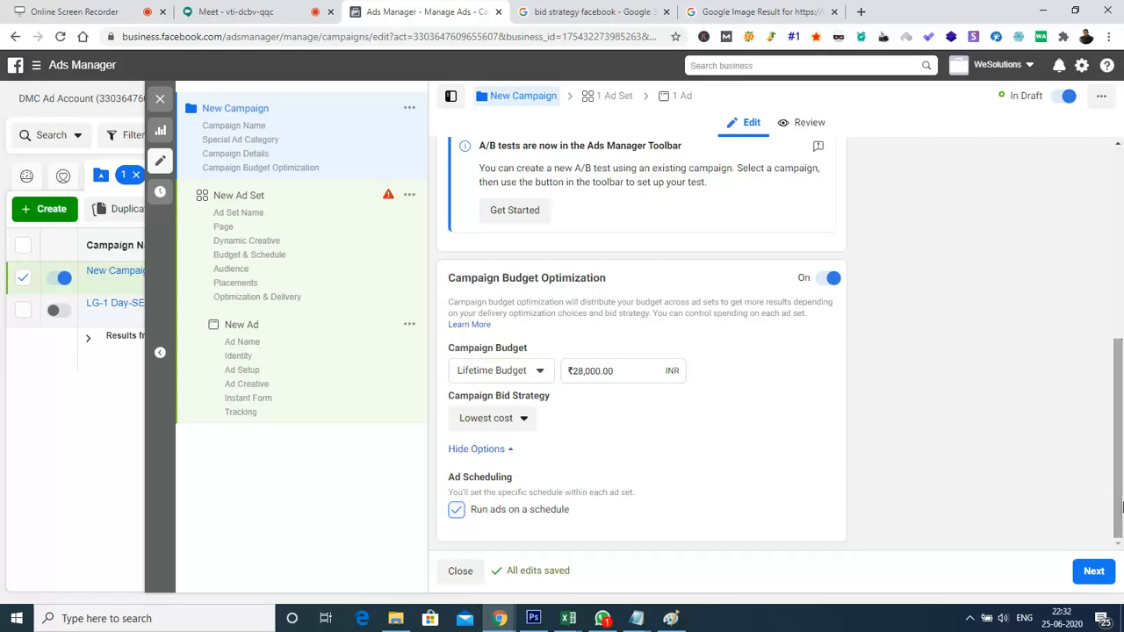
# Proceed to the ad set, examine its weekly ad scheduling grid and try to open the time zone choices
pyautogui.click(1097, 573)
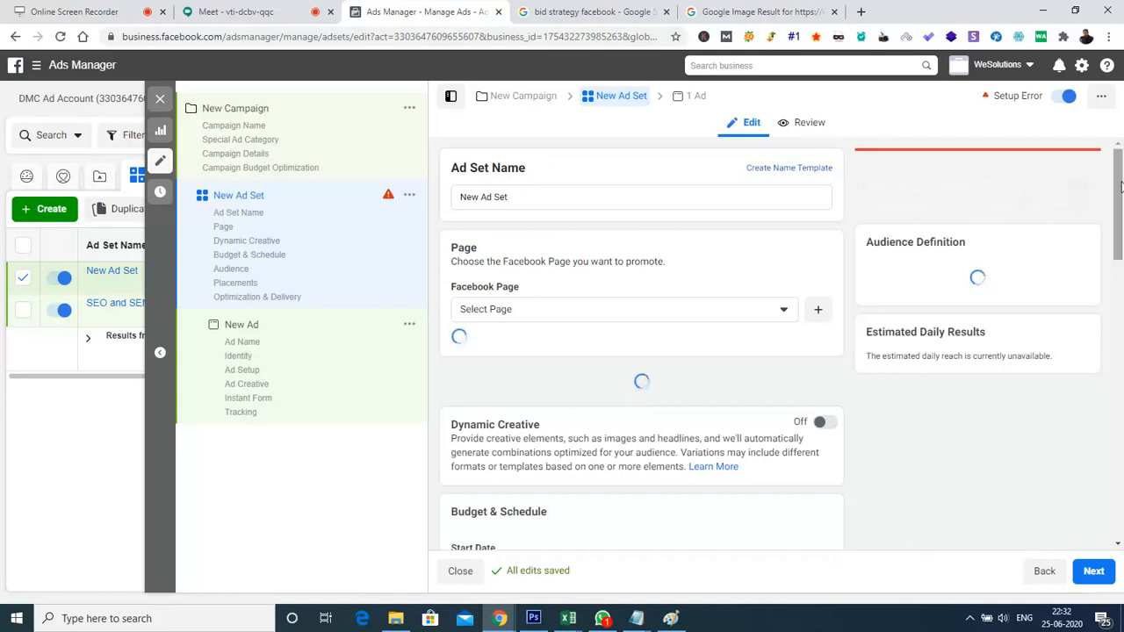
pyautogui.moveTo(1121, 183); pyautogui.dragTo(1121, 315)
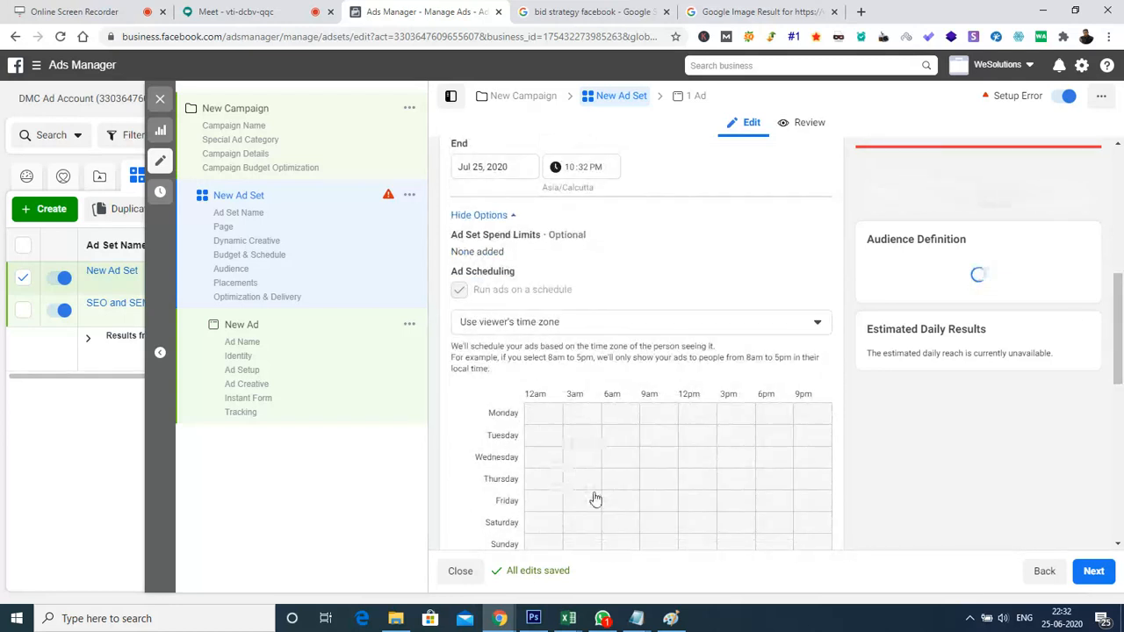
pyautogui.moveTo(1122, 327); pyautogui.dragTo(1123, 359)
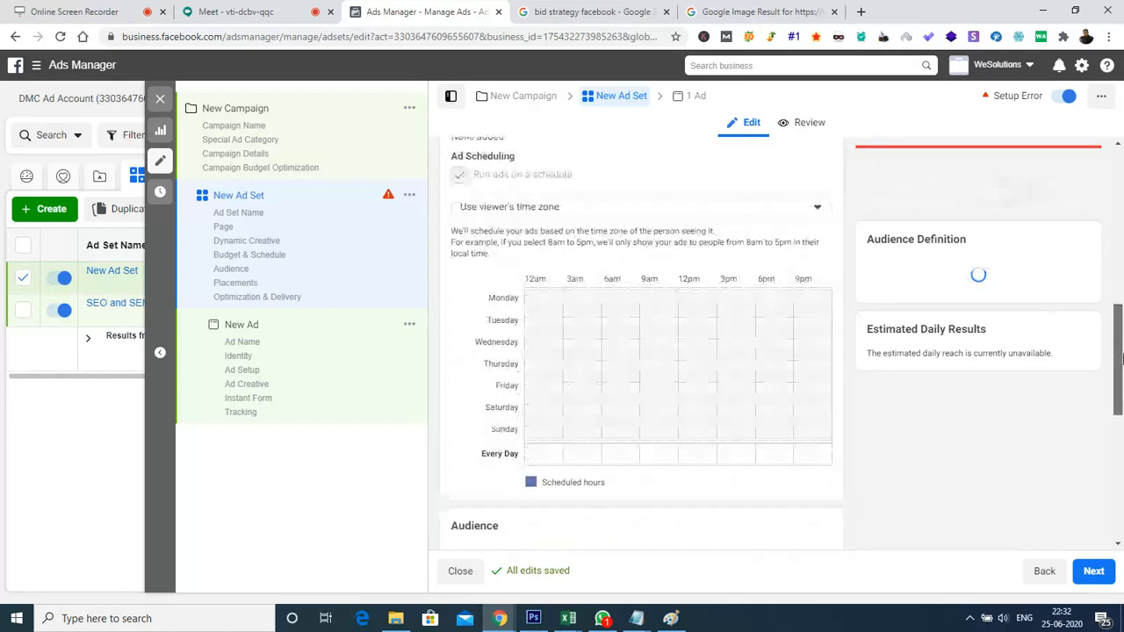
pyautogui.click(710, 213)
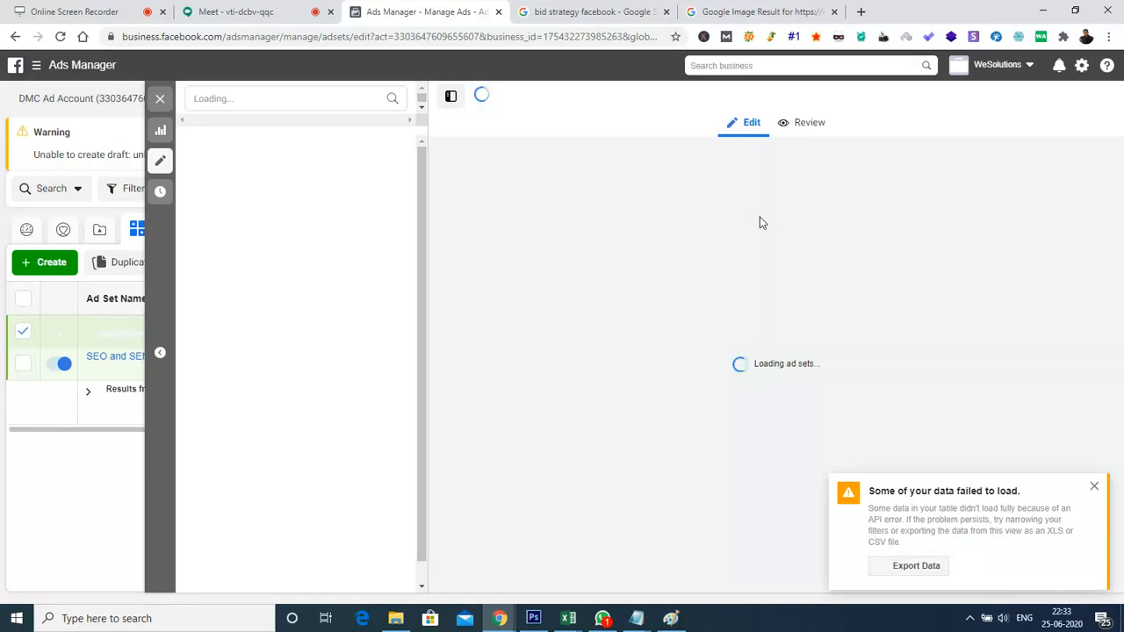
# Dismiss the data loading warning and check the Google Meet chat before returning to Ads Manager
pyautogui.click(1095, 488)
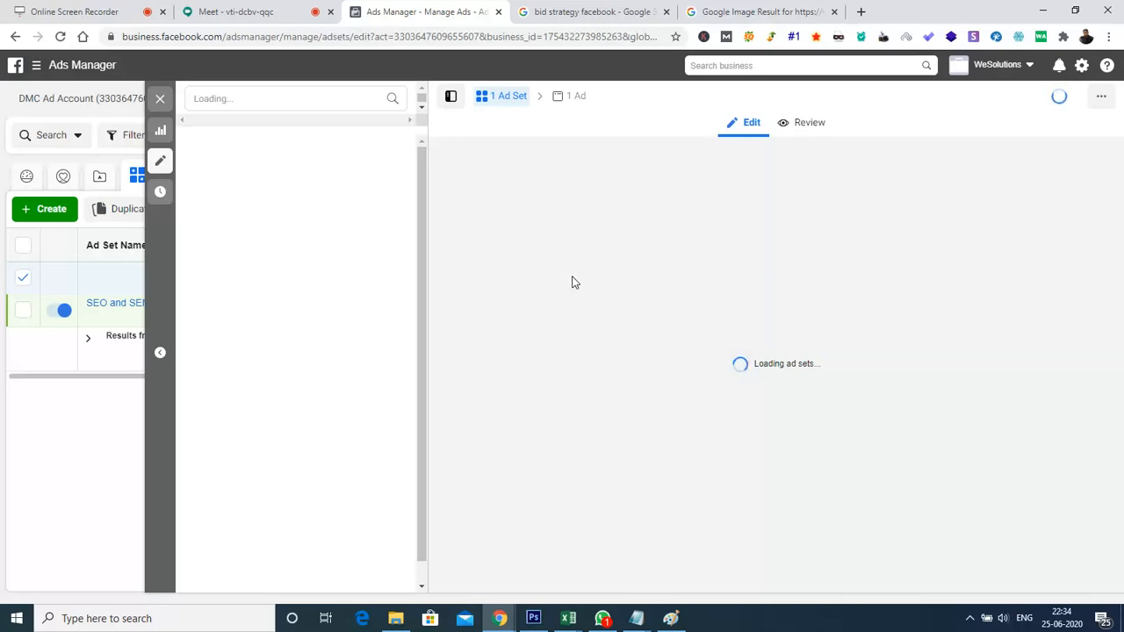
pyautogui.click(221, 8)
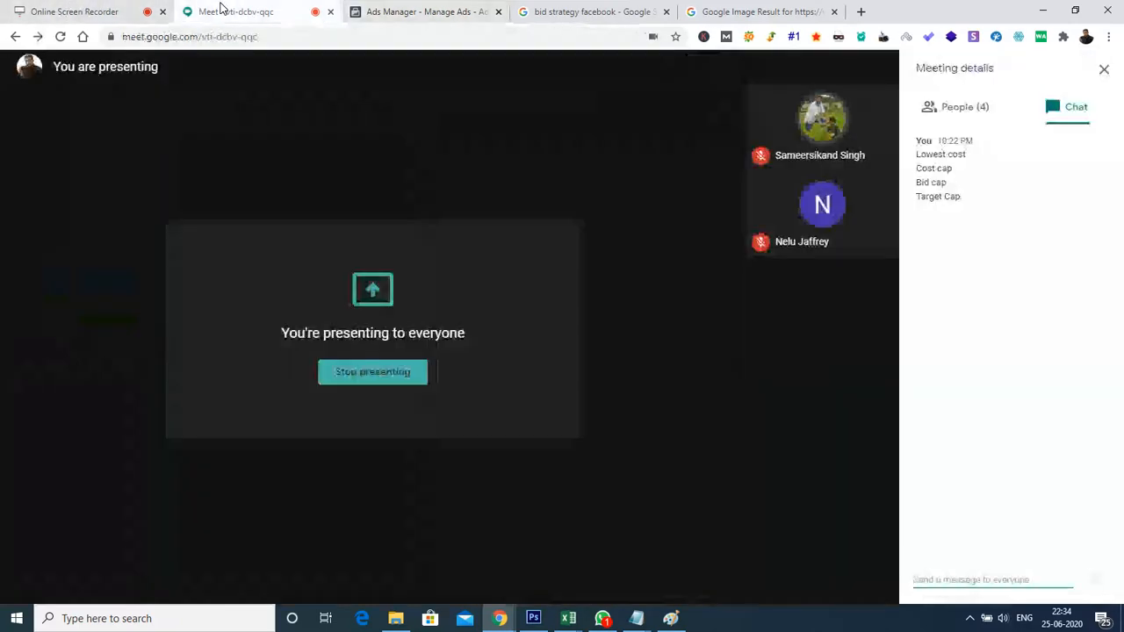
pyautogui.click(428, 13)
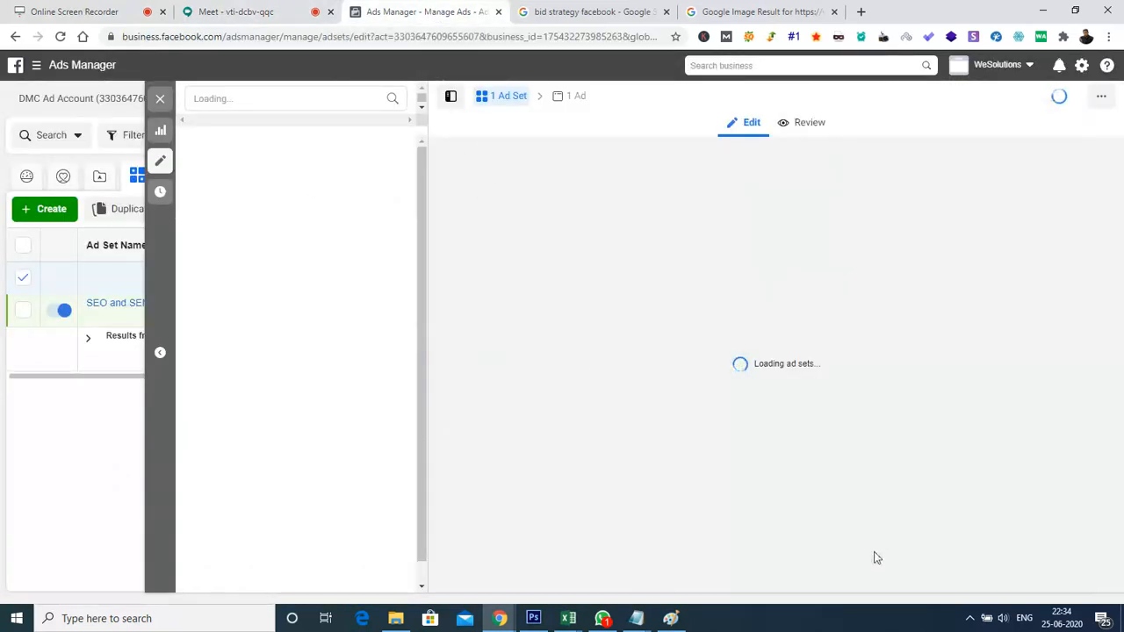
# Reload the Ads Manager ad set page, resubmitting its address and accepting the possible loss of unsaved changes
pyautogui.click(60, 39)
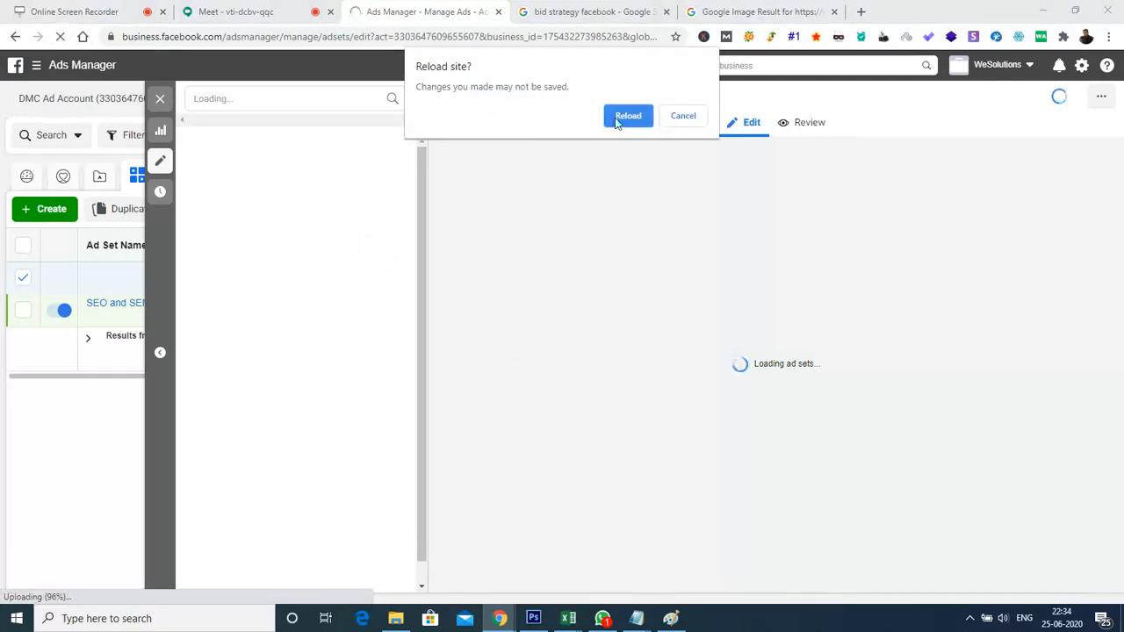
pyautogui.click(634, 124)
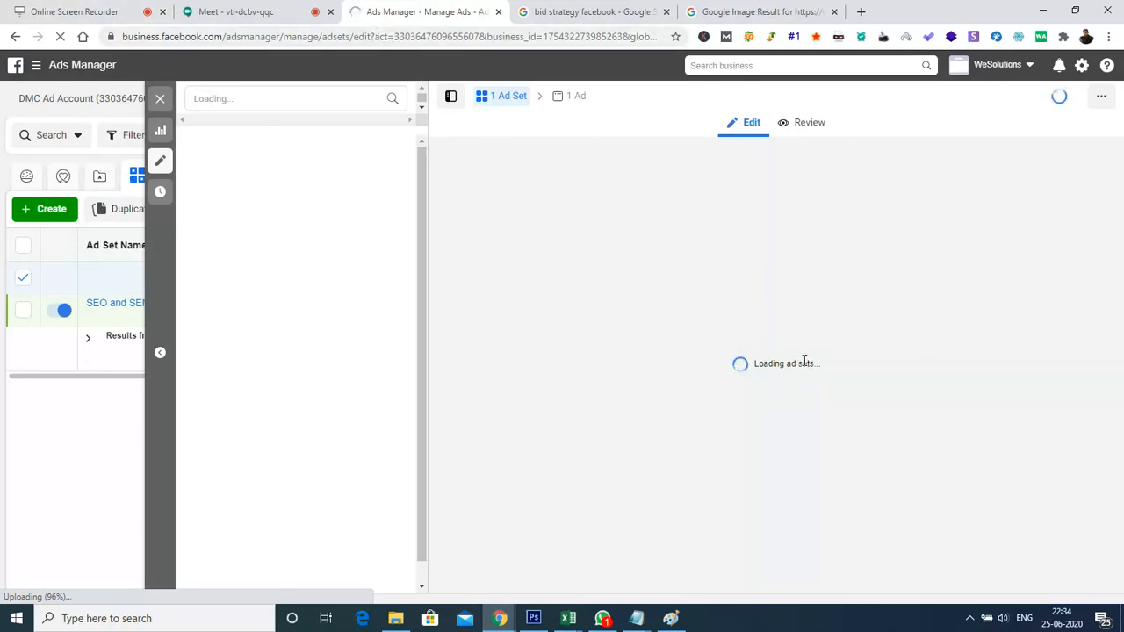
pyautogui.click(254, 36)
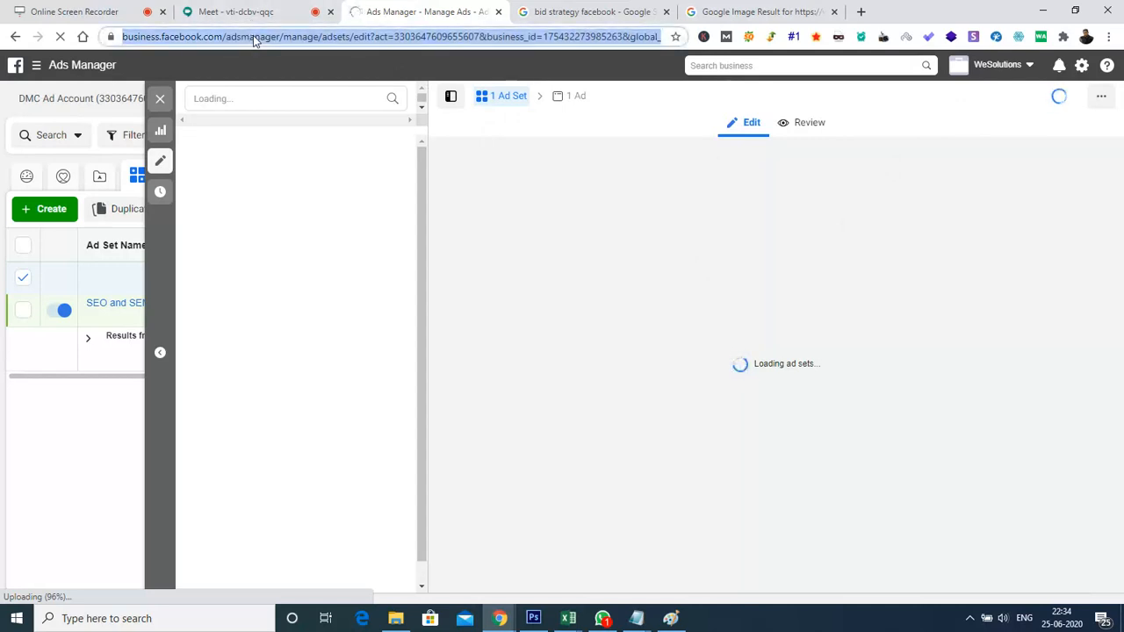
pyautogui.press('Return')
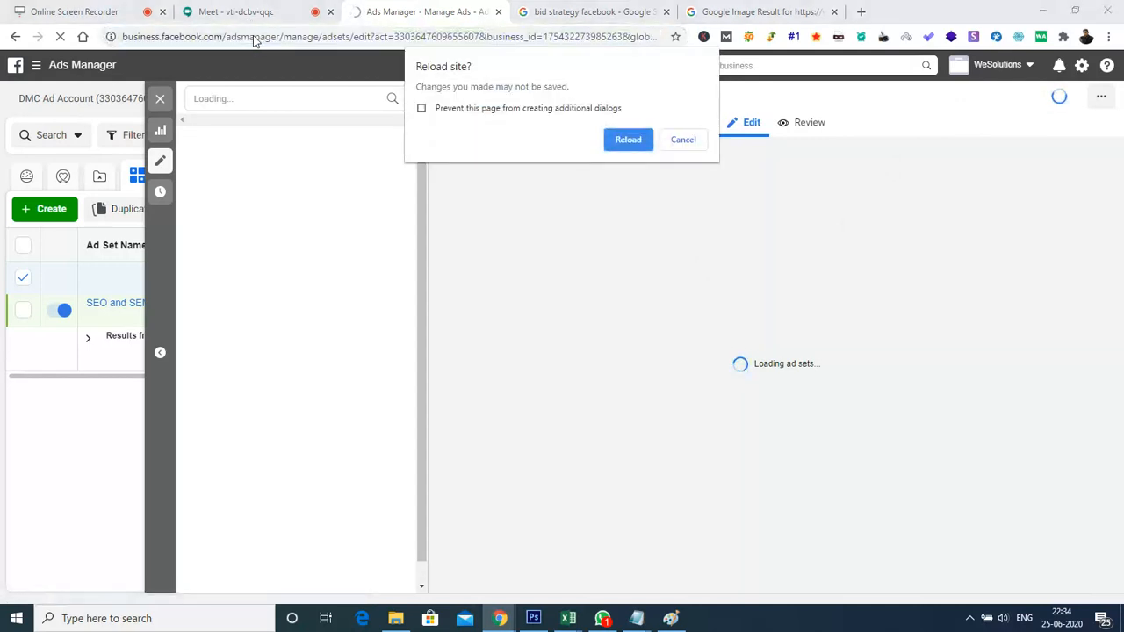
pyautogui.click(612, 140)
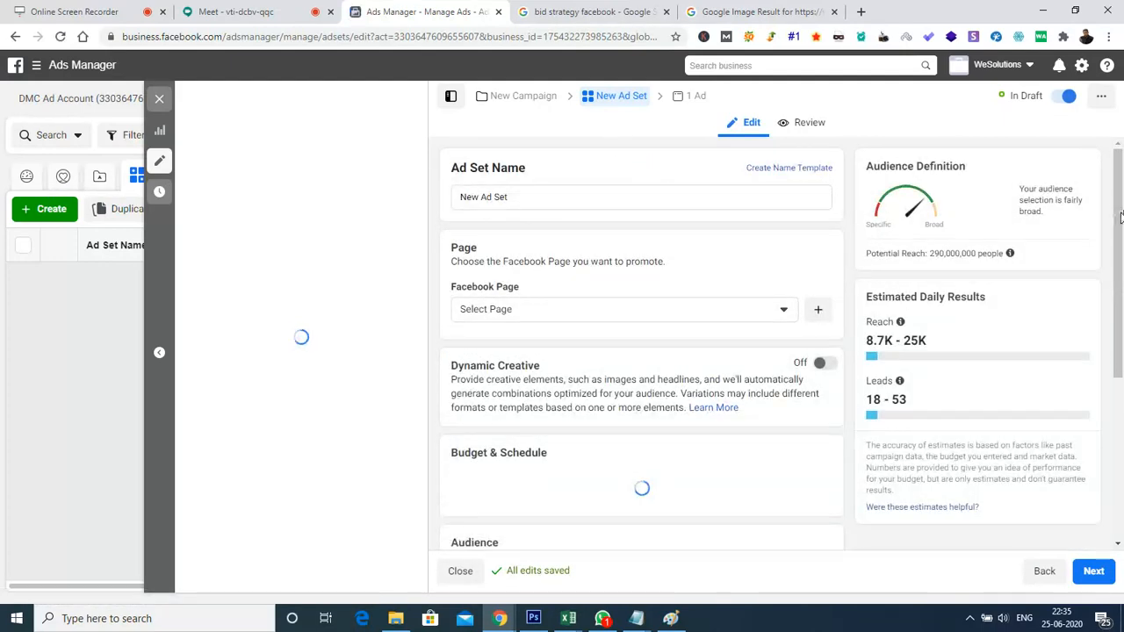
# Examine the ad set's Budget & Schedule section with its additional options expanded
pyautogui.moveTo(1120, 217); pyautogui.dragTo(1121, 339)
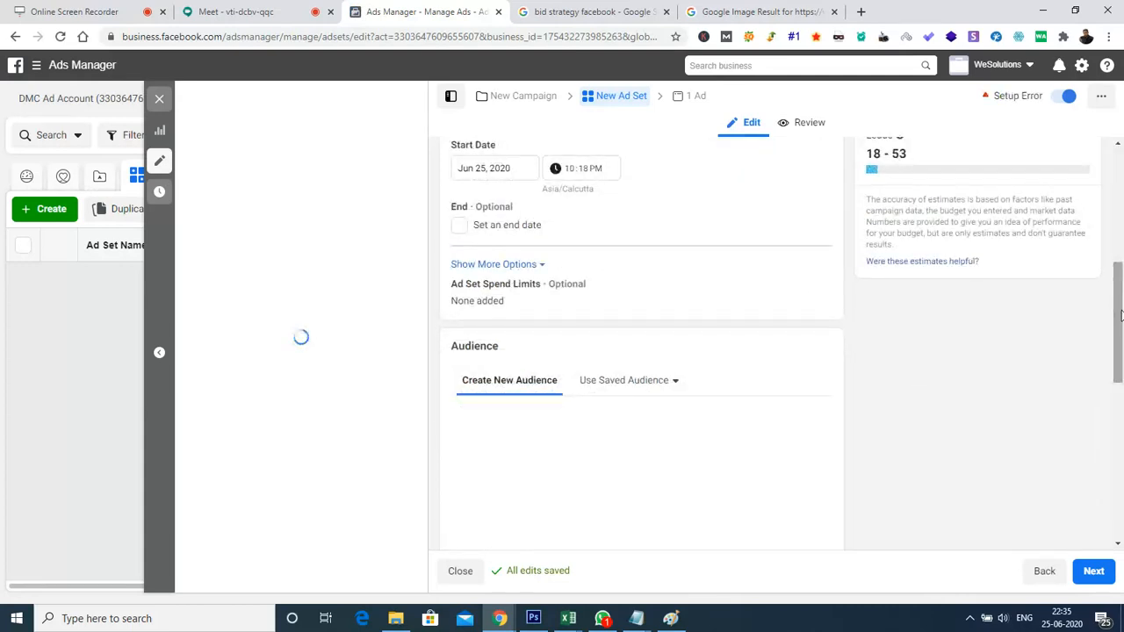
pyautogui.moveTo(1122, 360); pyautogui.dragTo(1120, 261)
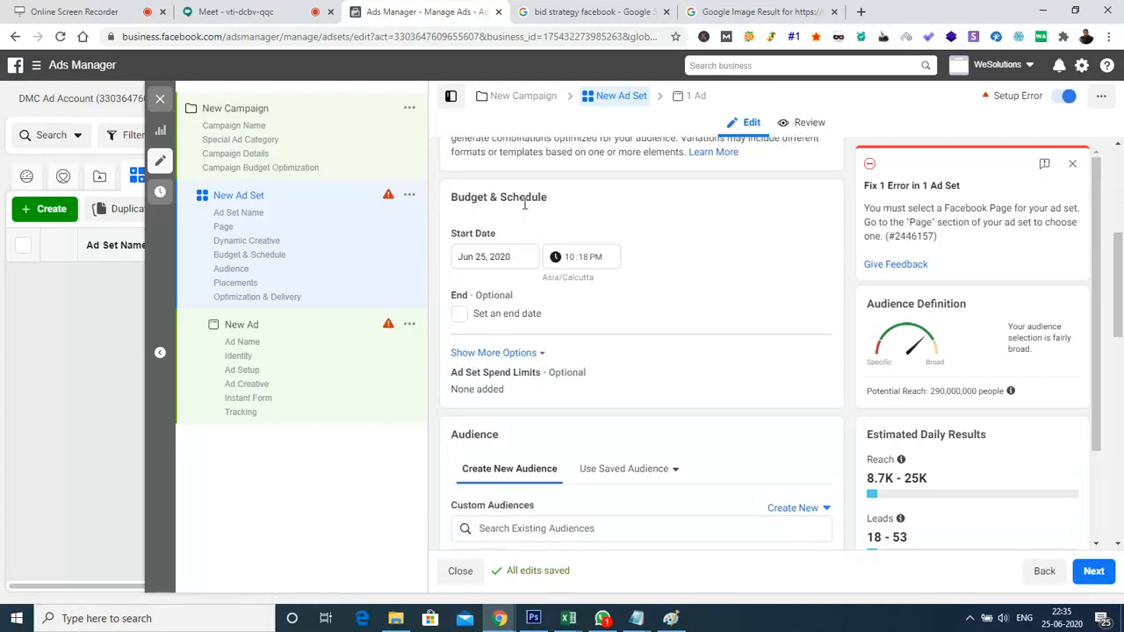
pyautogui.click(483, 352)
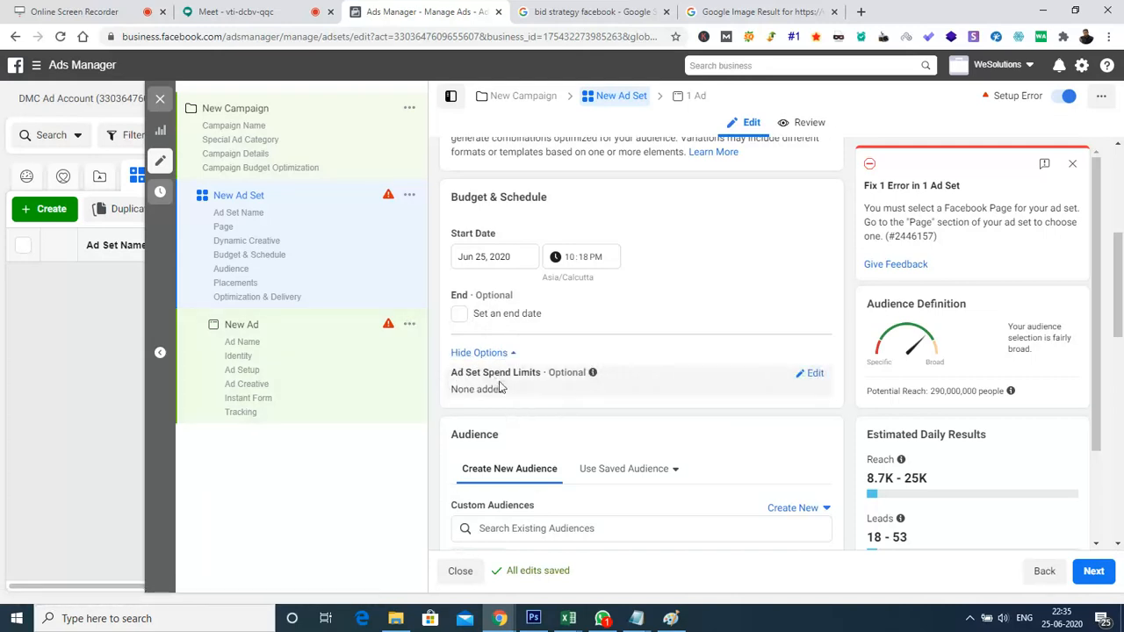
# Return to Campaign Budget Optimization, switch the campaign budget to Lifetime Budget and reveal the ad scheduling option
pyautogui.click(284, 168)
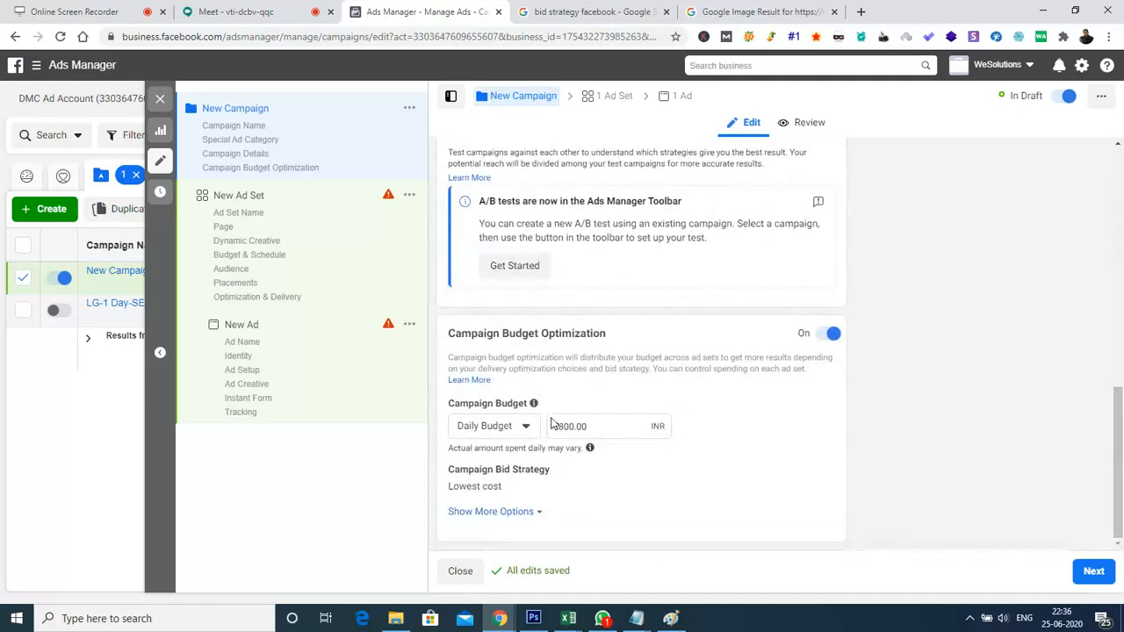
pyautogui.click(491, 426)
pyautogui.click(498, 482)
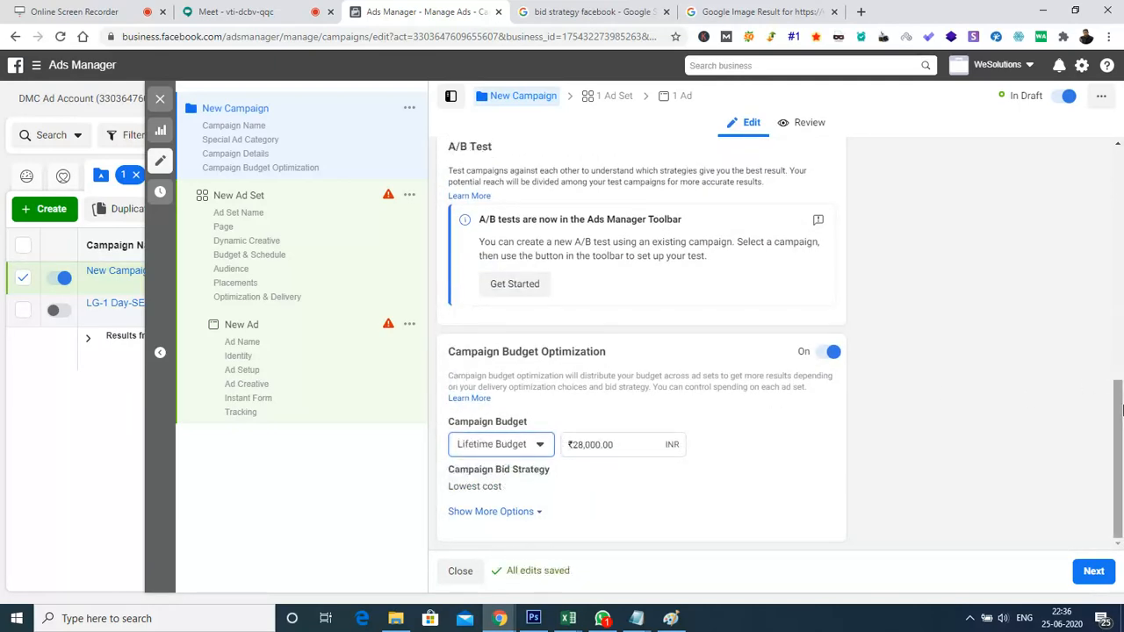
pyautogui.click(466, 512)
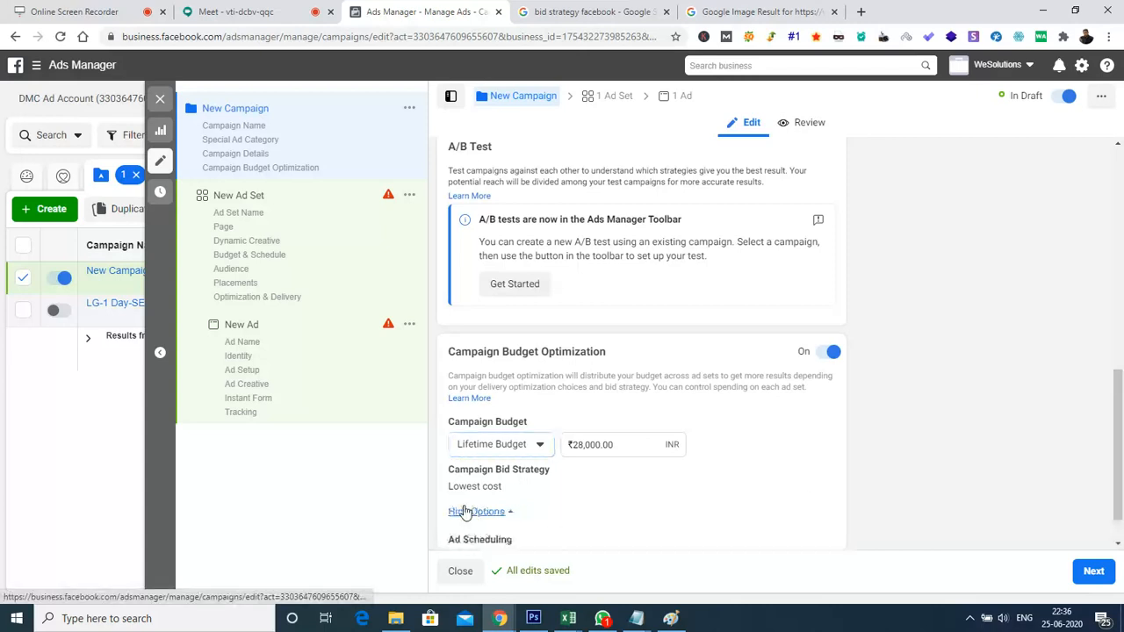
pyautogui.scroll(-1, 1122, 425)
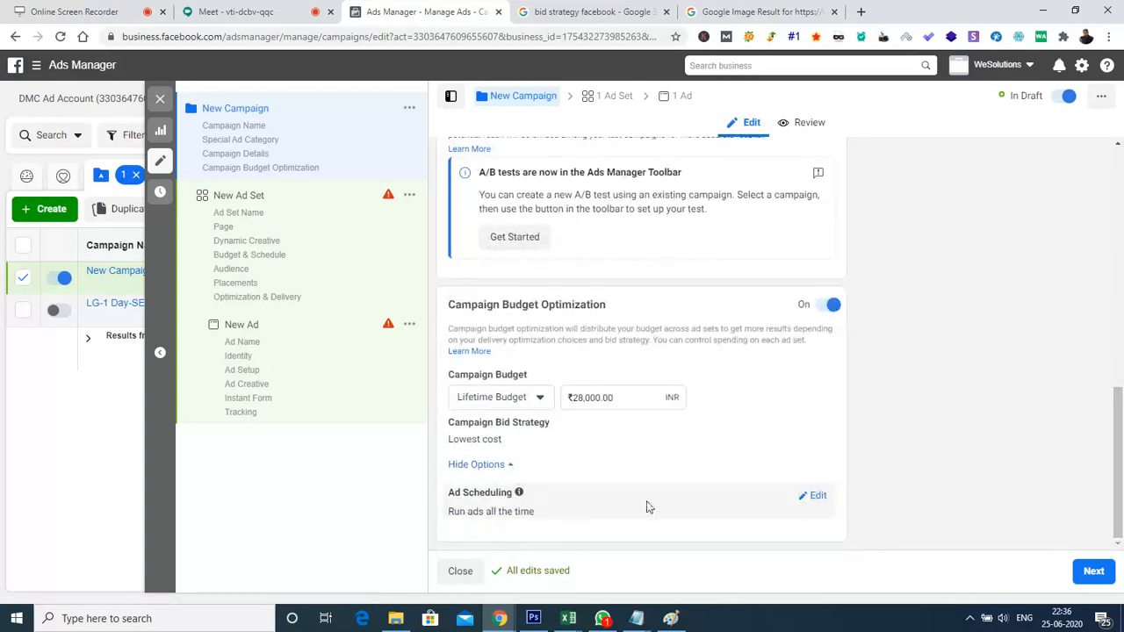
# Turn on running ads on a schedule for the campaign and continue to its ad set
pyautogui.click(813, 497)
pyautogui.click(457, 525)
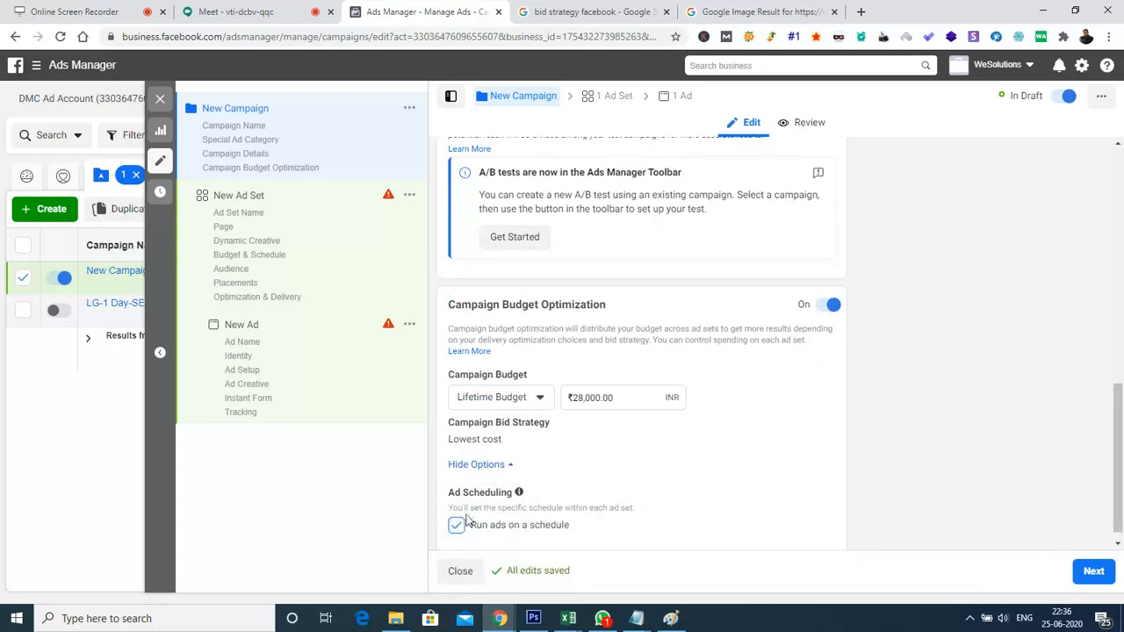
pyautogui.click(1099, 572)
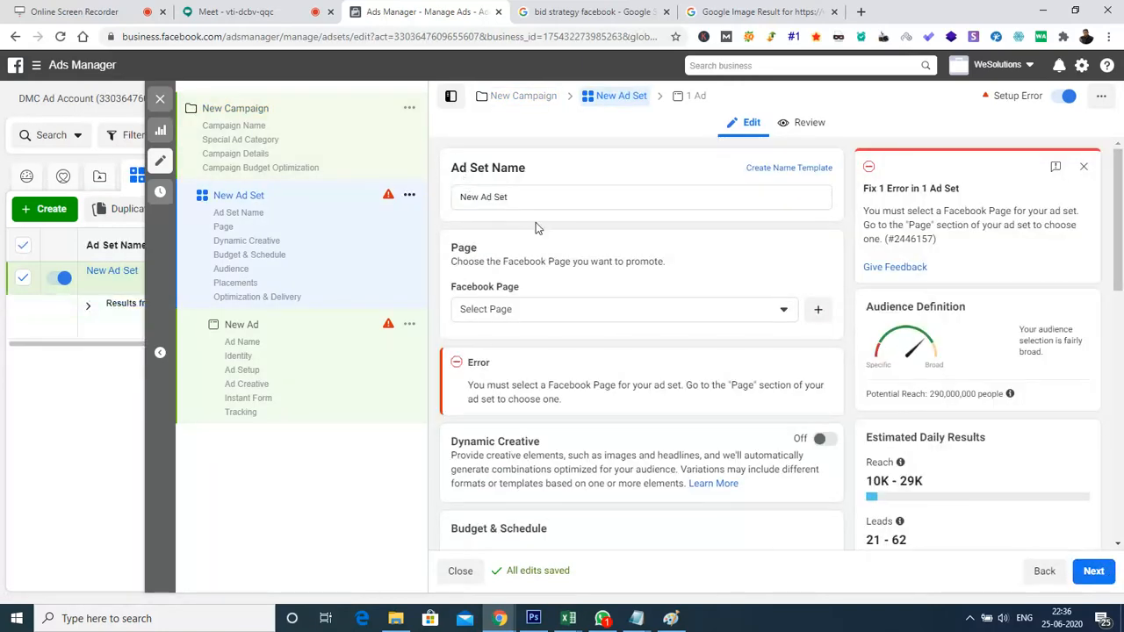
# Set the ad set's ad scheduling to use this ad account's time zone (Asia/Calcutta)
pyautogui.moveTo(1119, 208); pyautogui.dragTo(1119, 316)
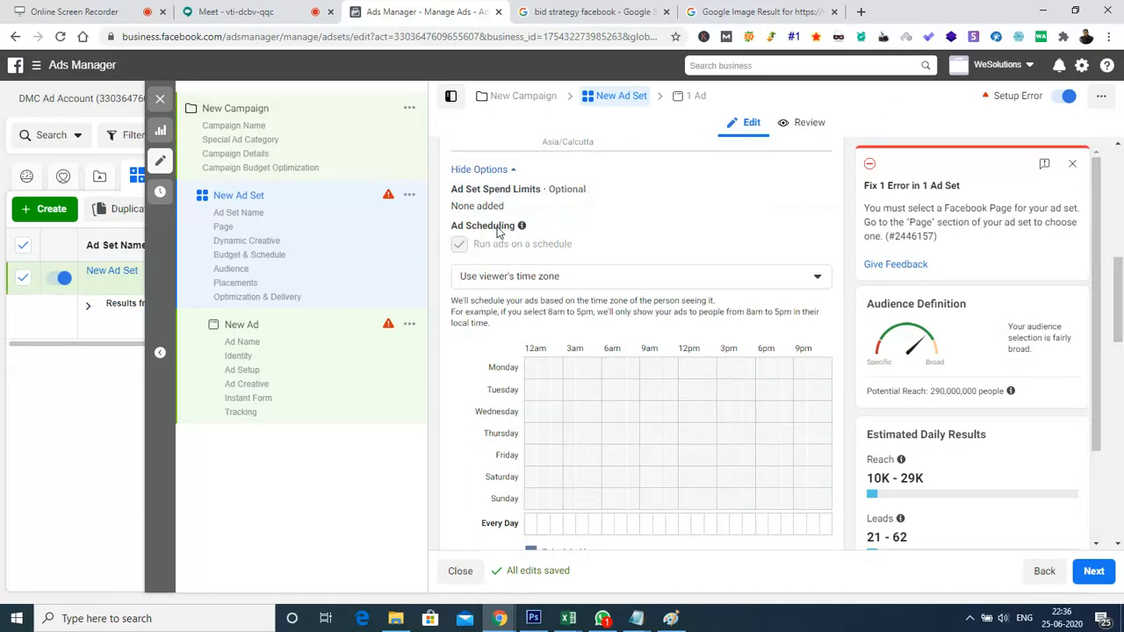
pyautogui.click(670, 282)
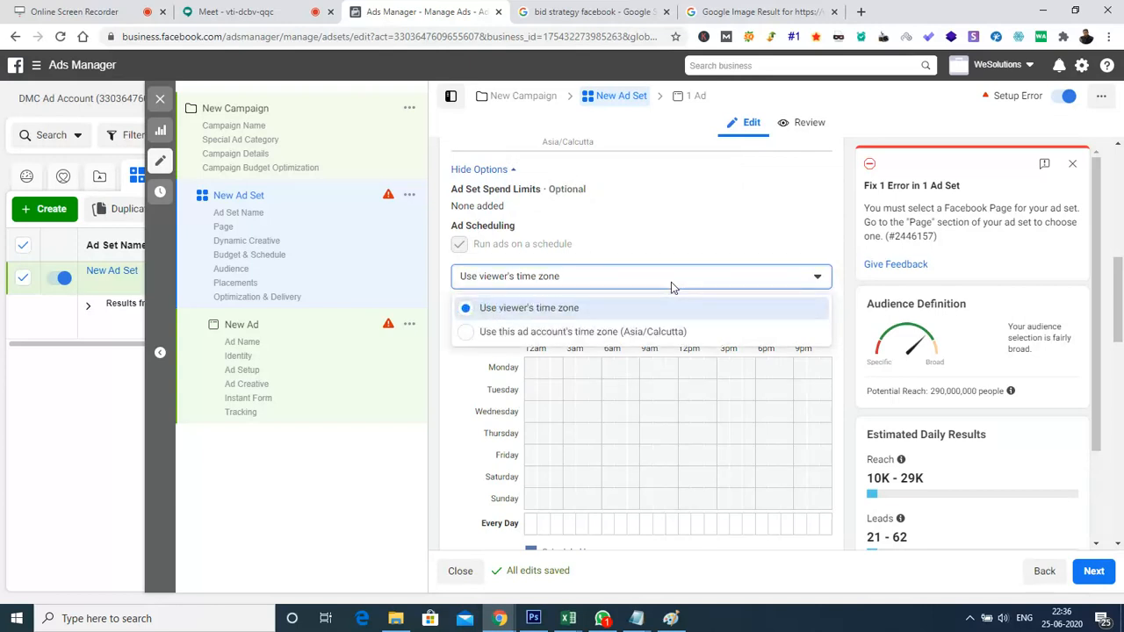
pyautogui.click(610, 332)
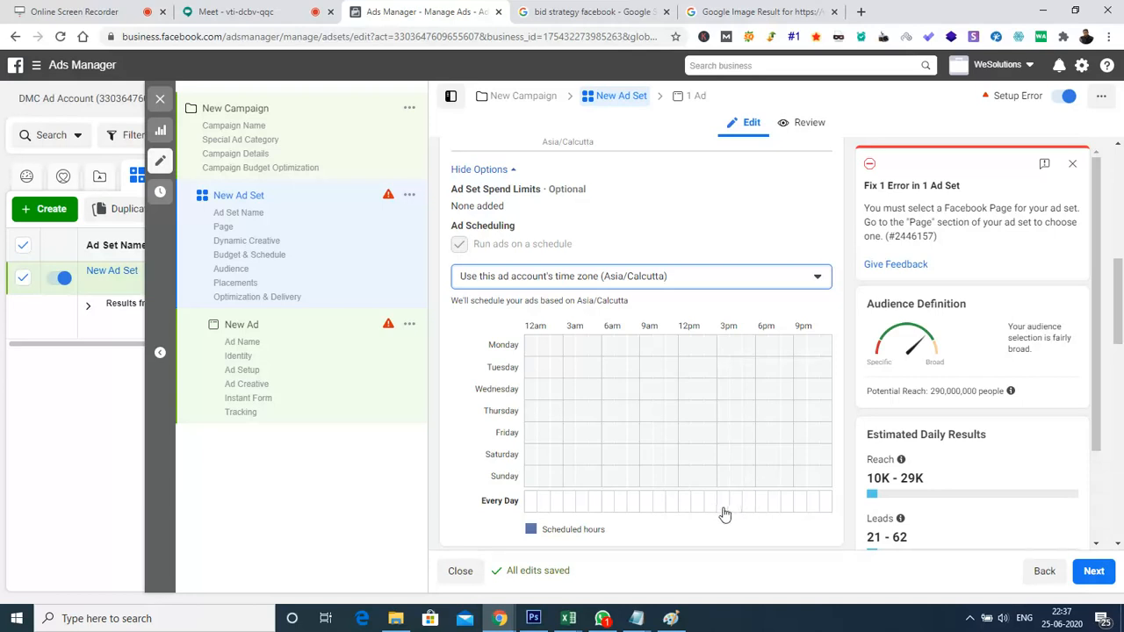
# Schedule ads from 3pm to 9pm every day and toggle individual hours on Tuesday, Wednesday, Friday and Saturday
pyautogui.moveTo(722, 516); pyautogui.dragTo(787, 506)
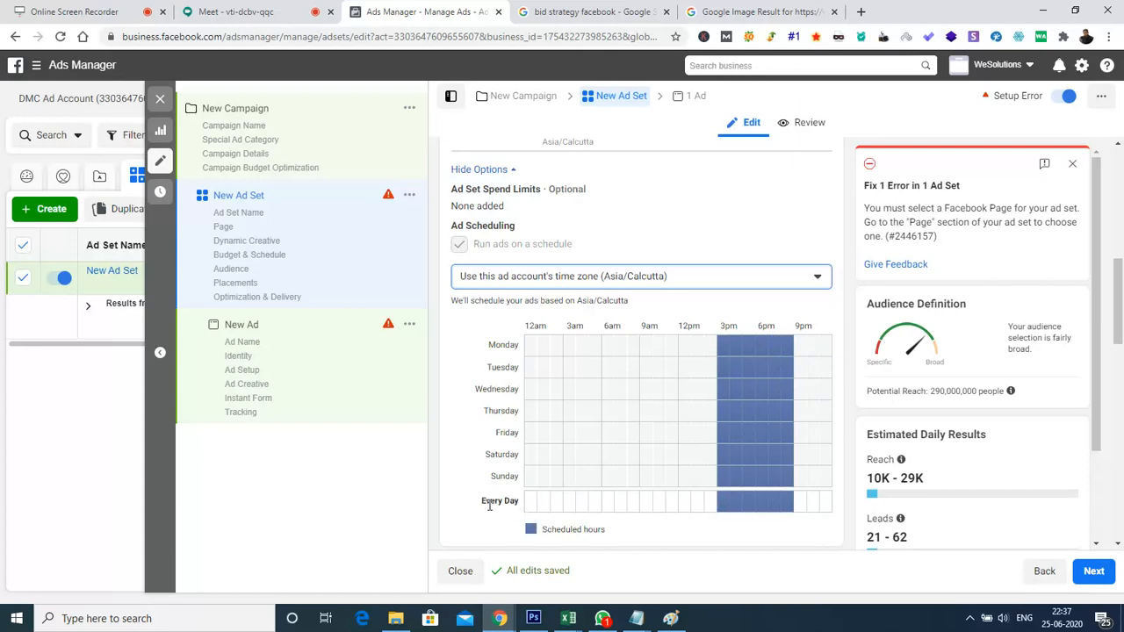
pyautogui.click(759, 457)
pyautogui.moveTo(759, 464)
pyautogui.mouseDown()
pyautogui.moveTo(694, 451)
pyautogui.moveTo(707, 435)
pyautogui.mouseUp()
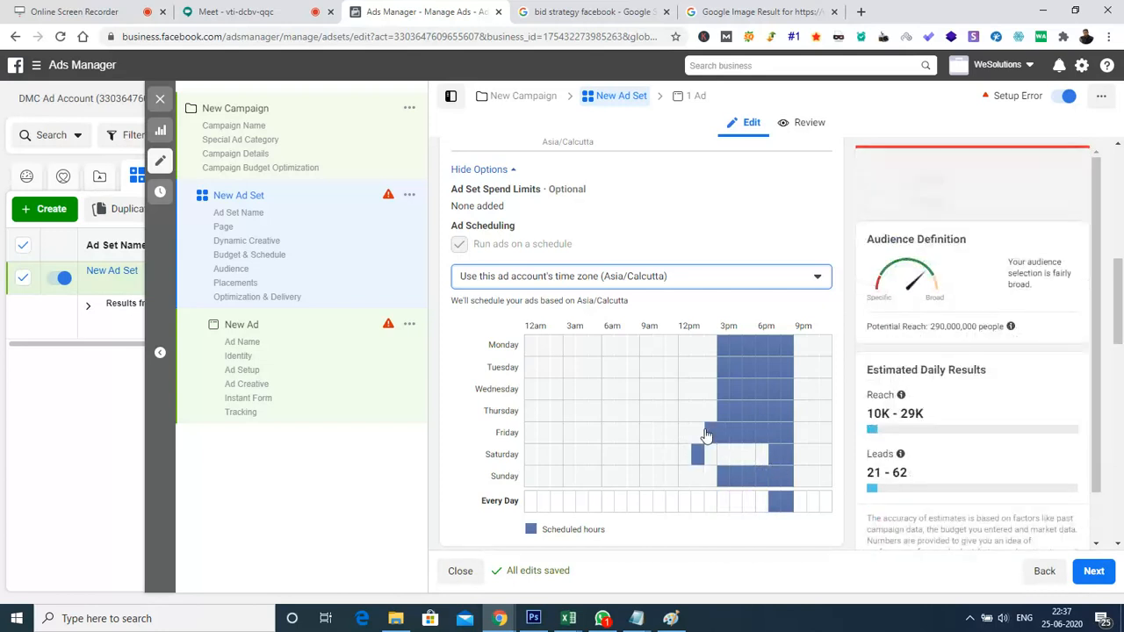
pyautogui.click(686, 389)
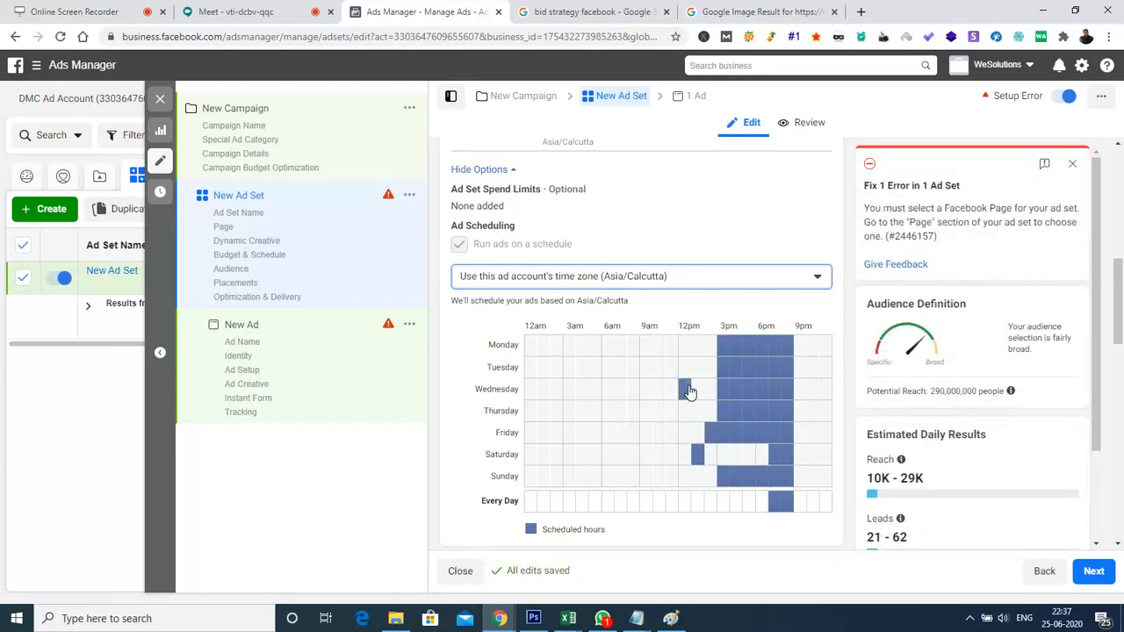
pyautogui.click(710, 367)
pyautogui.click(621, 389)
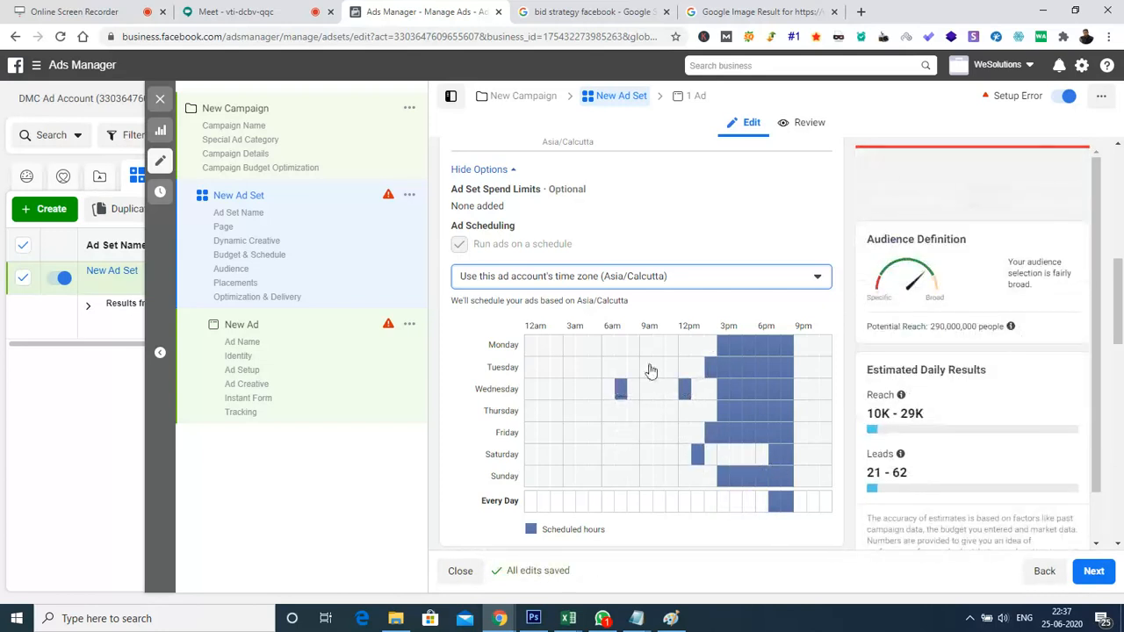
# Schedule the ads to run all 24 hours on Monday and Wednesday
pyautogui.moveTo(532, 346); pyautogui.dragTo(828, 343)
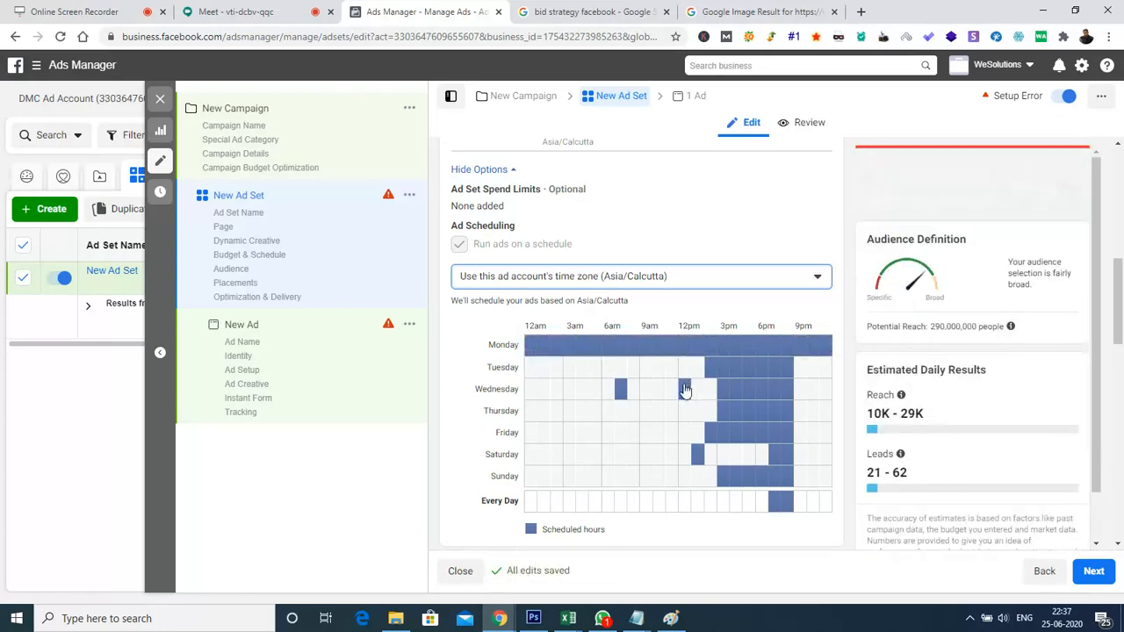
pyautogui.moveTo(531, 389); pyautogui.dragTo(814, 387)
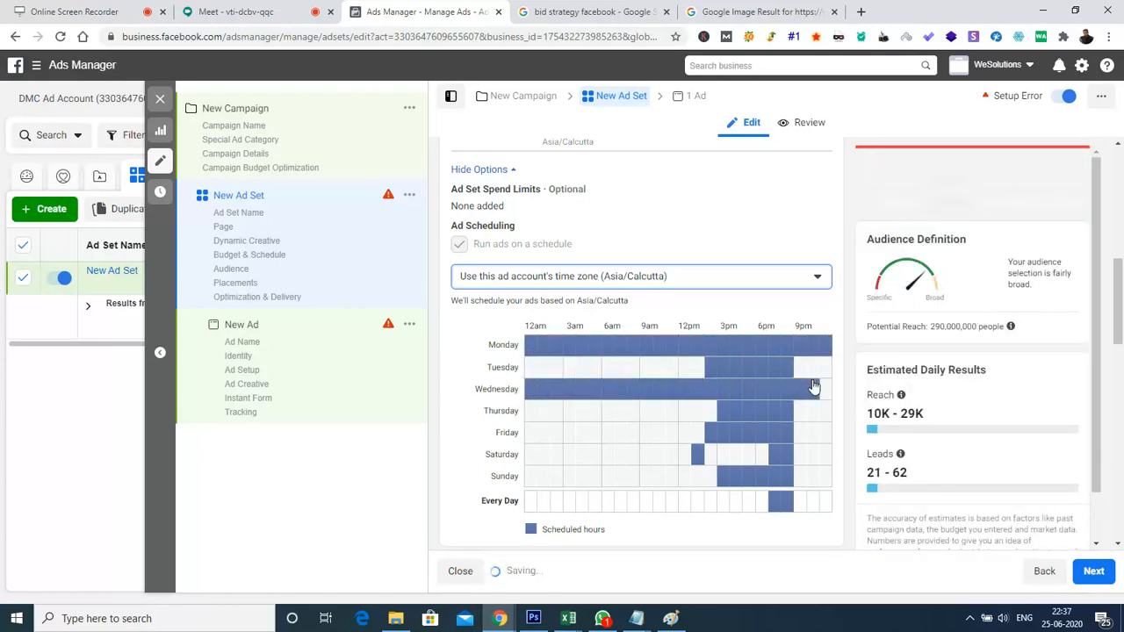
pyautogui.moveTo(529, 397); pyautogui.dragTo(823, 389)
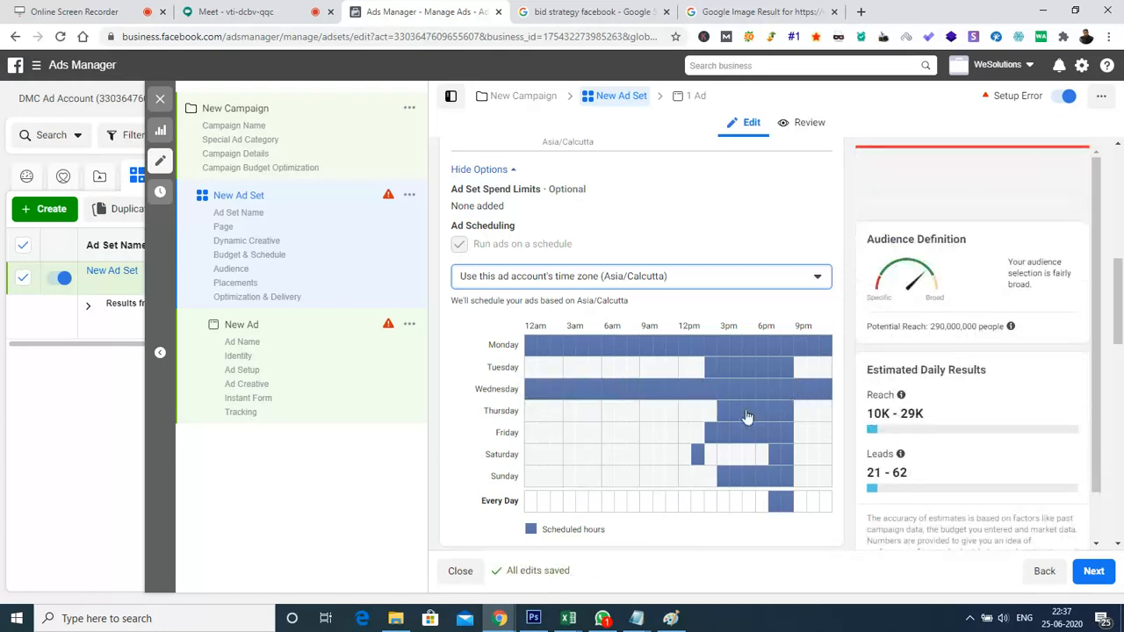
# Adjust the Thursday, Saturday and Sunday hours so ads run continuously from 2pm to 9pm on those days
pyautogui.click(710, 410)
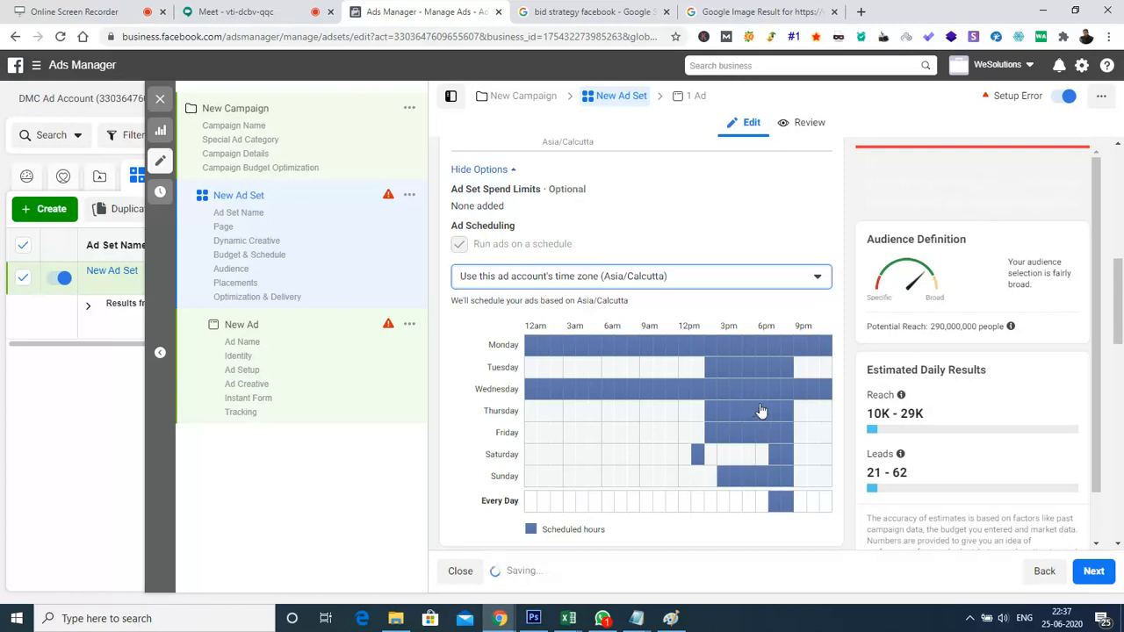
pyautogui.click(712, 412)
pyautogui.click(712, 460)
pyautogui.click(722, 461)
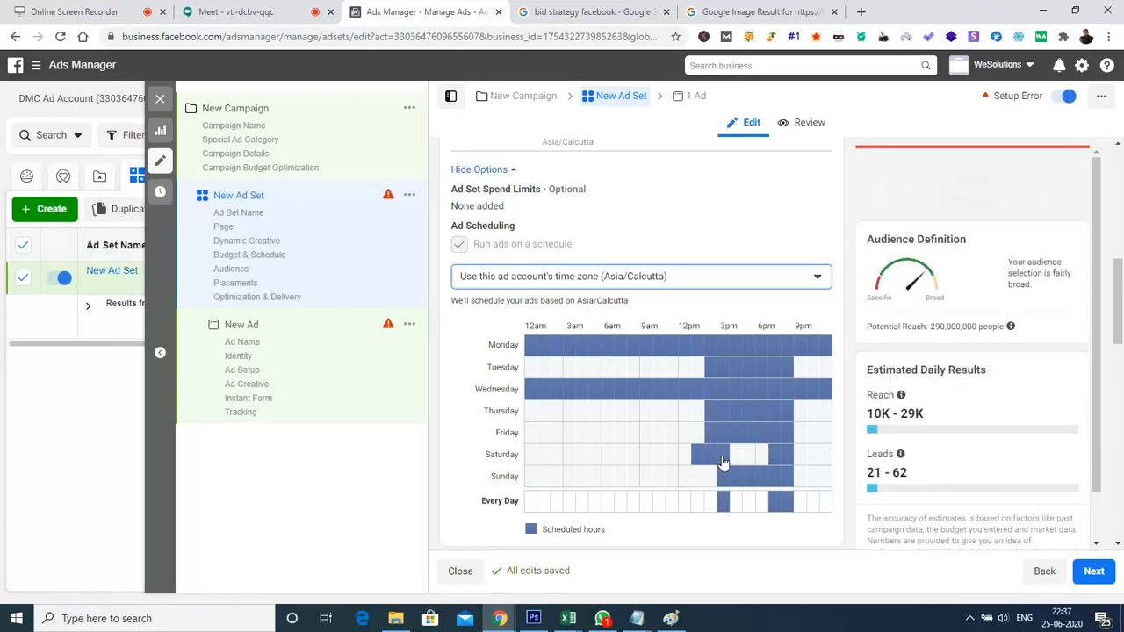
pyautogui.click(748, 455)
pyautogui.click(736, 455)
pyautogui.click(762, 456)
pyautogui.click(697, 456)
pyautogui.click(709, 479)
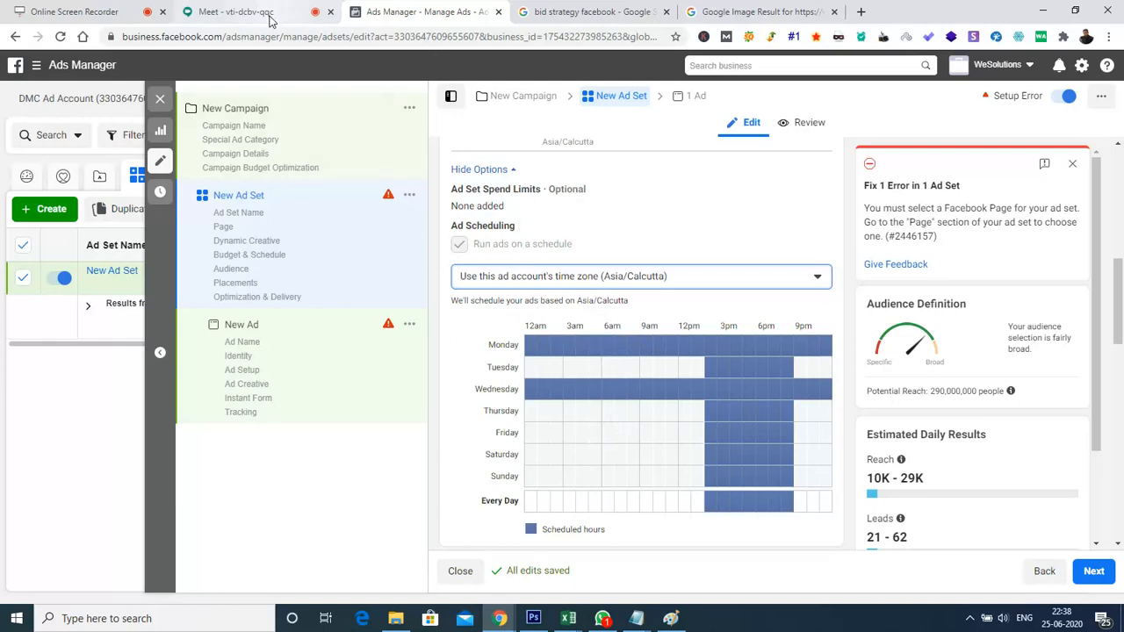
# Switch to the Paint notes and add "2. Ad Scheduling" below the budget and bidding strategy item
pyautogui.click(671, 618)
pyautogui.rightClick(671, 619)
pyautogui.click(467, 224)
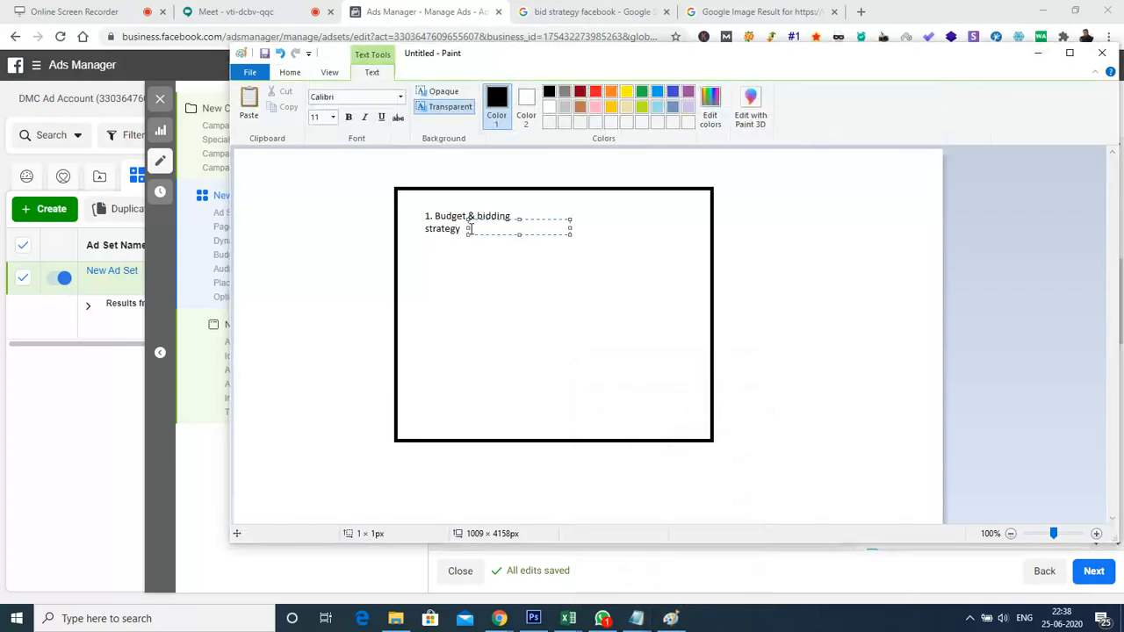
pyautogui.click(426, 293)
pyautogui.click(429, 267)
pyautogui.write('2. Ad Sche')
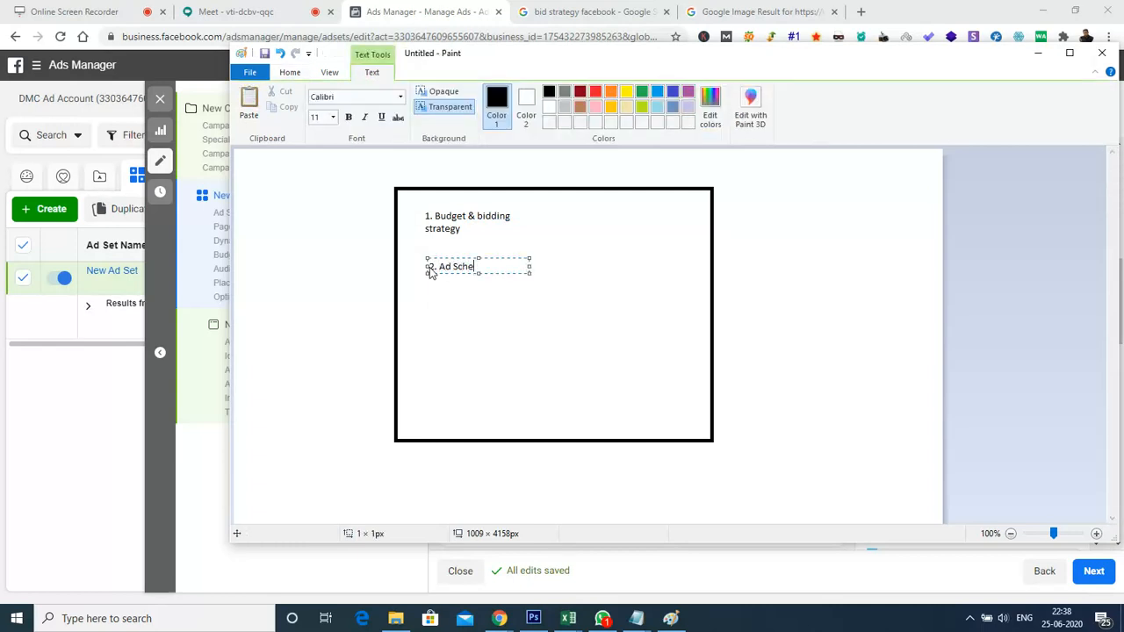
pyautogui.write('duling')
pyautogui.click(578, 324)
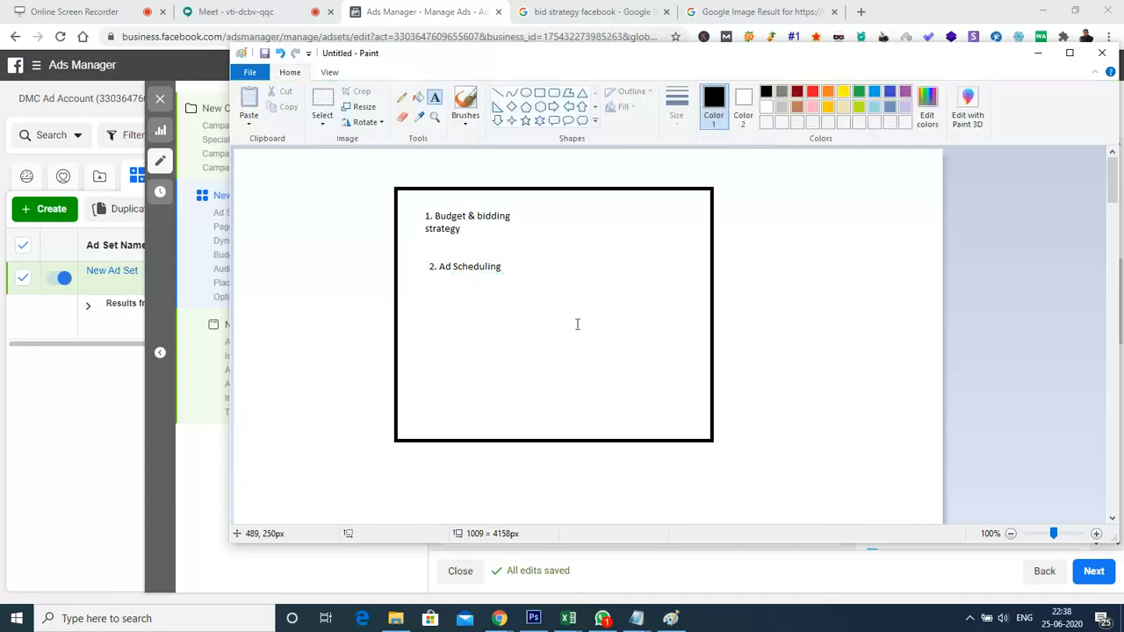
# Add "3. Ad placements" as the third item below Ad Scheduling inside the notes frame
pyautogui.click(431, 302)
pyautogui.write('3. Ad placements')
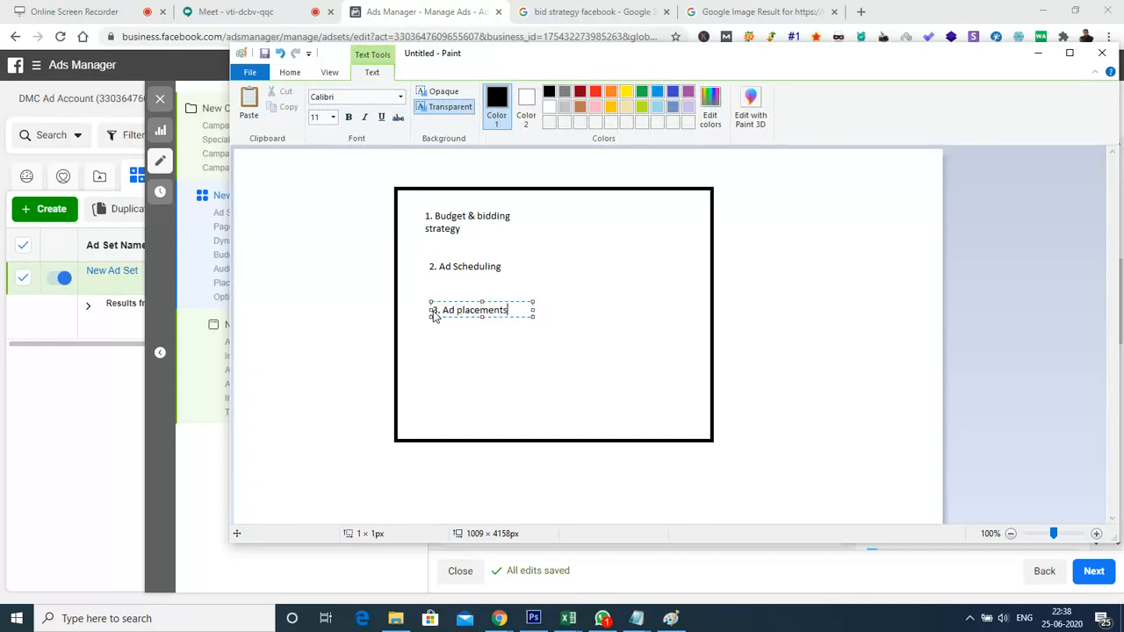
pyautogui.click(573, 325)
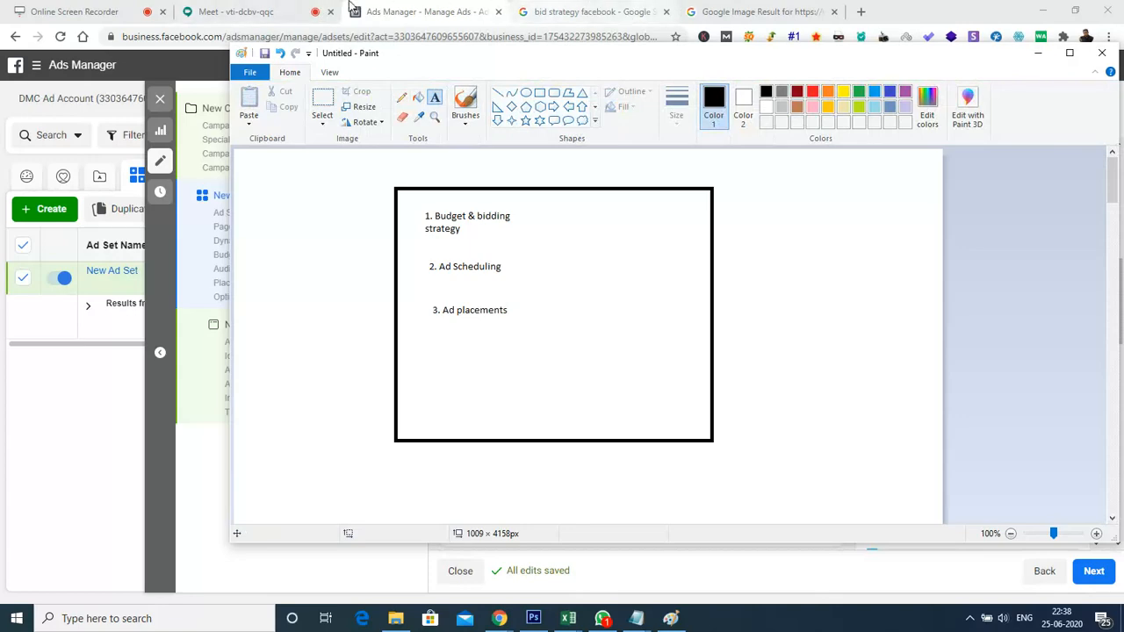
# Check the Google Meet chat, then return to Ads Manager and switch the ad set to Manual Placements
pyautogui.click(233, 14)
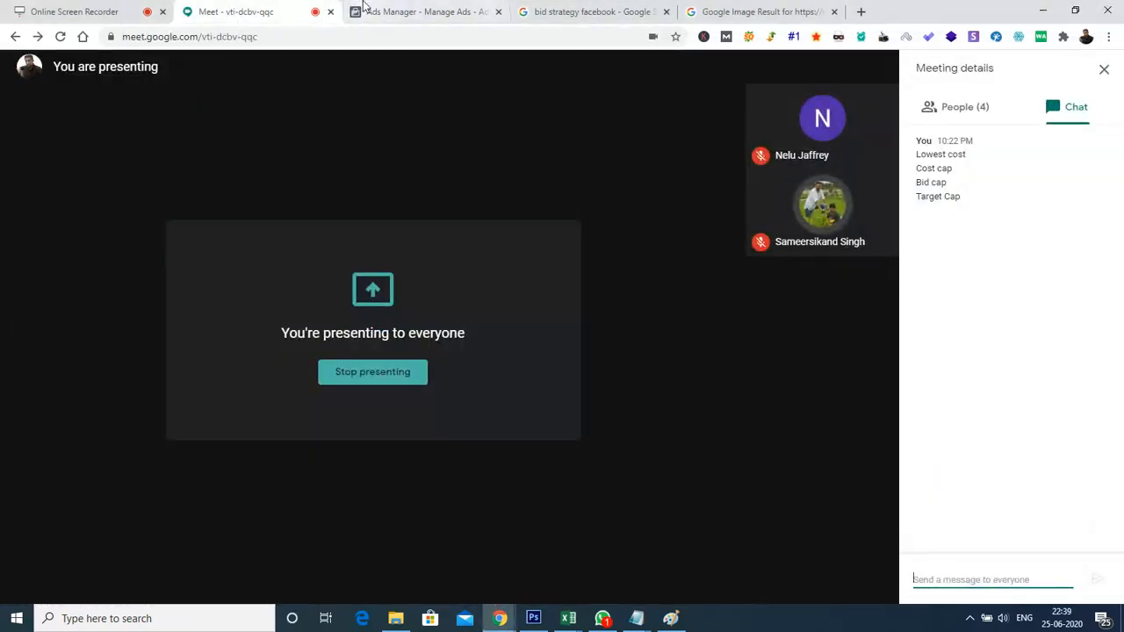
pyautogui.click(362, 10)
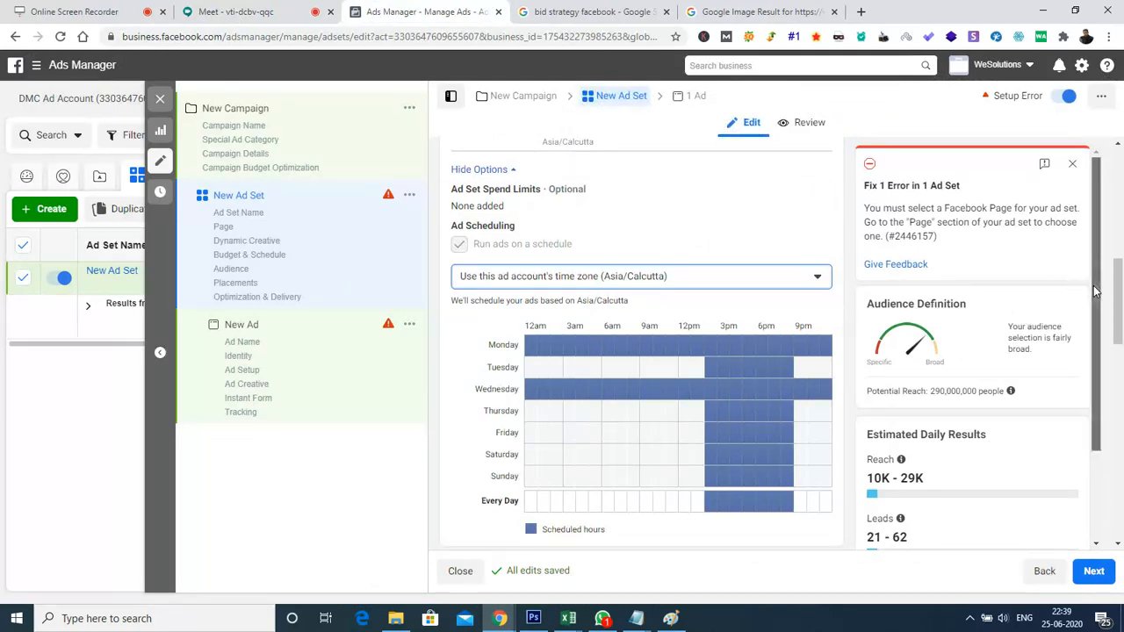
pyautogui.scroll(-2, 1108, 436)
pyautogui.scroll(-3, 1120, 364)
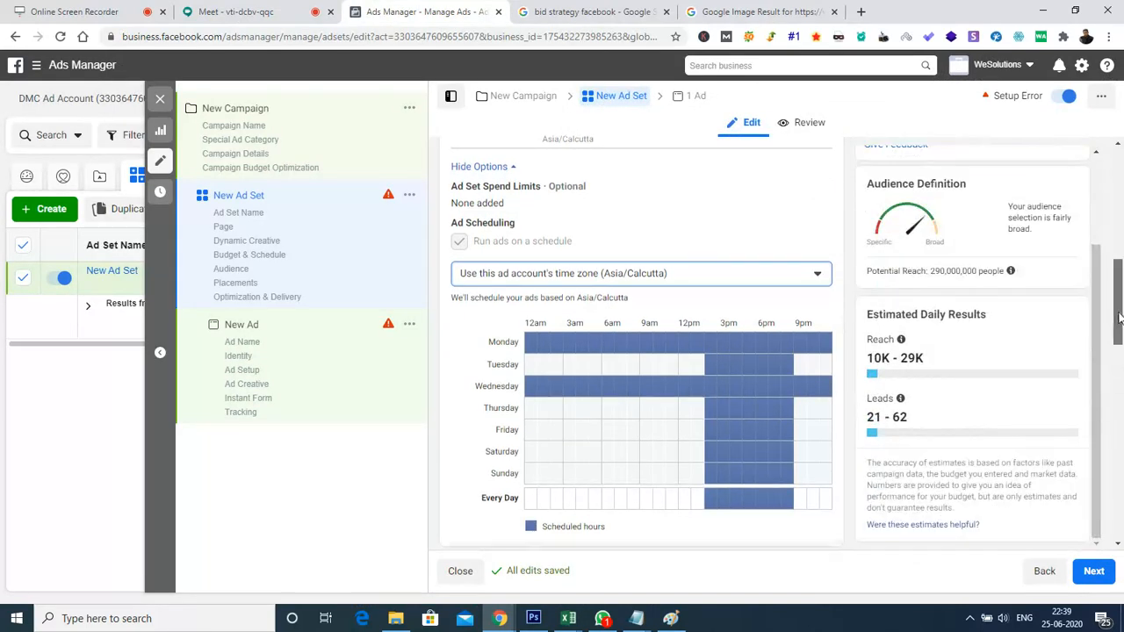
pyautogui.moveTo(1120, 364); pyautogui.dragTo(1119, 496)
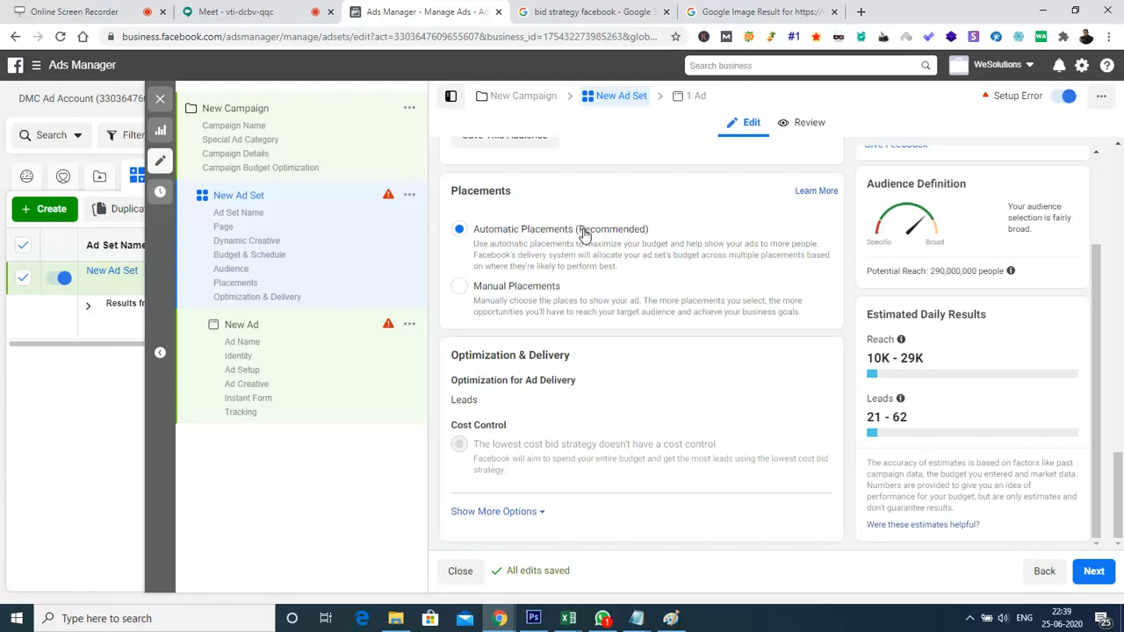
pyautogui.click(480, 298)
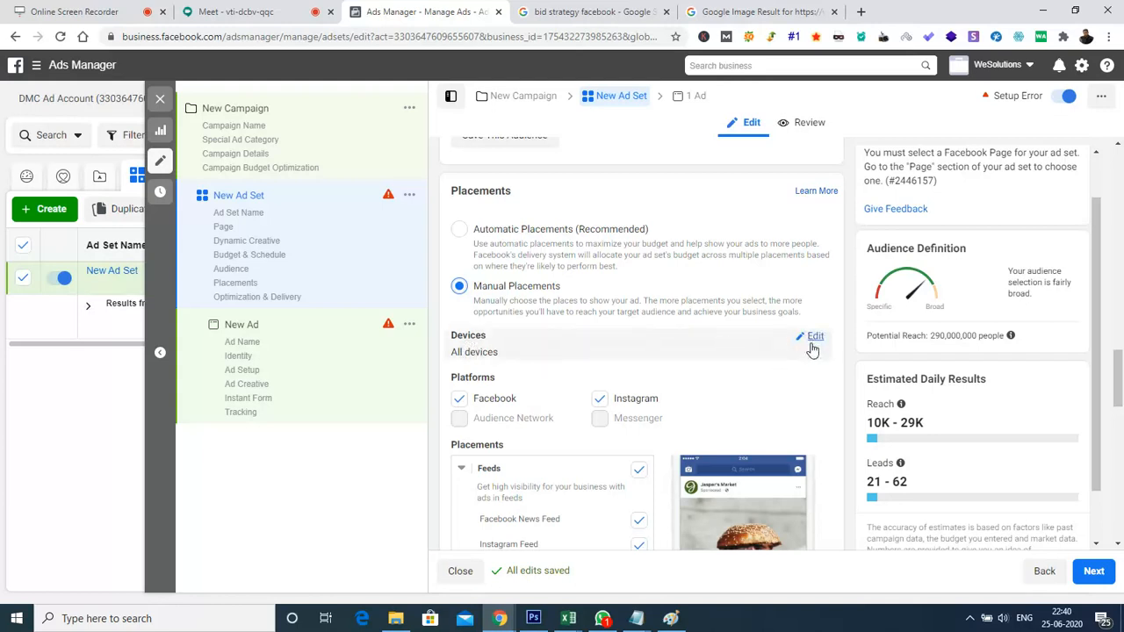
# Limit the placement devices to Mobile and deselect the Facebook platform, keeping Instagram selected
pyautogui.click(813, 339)
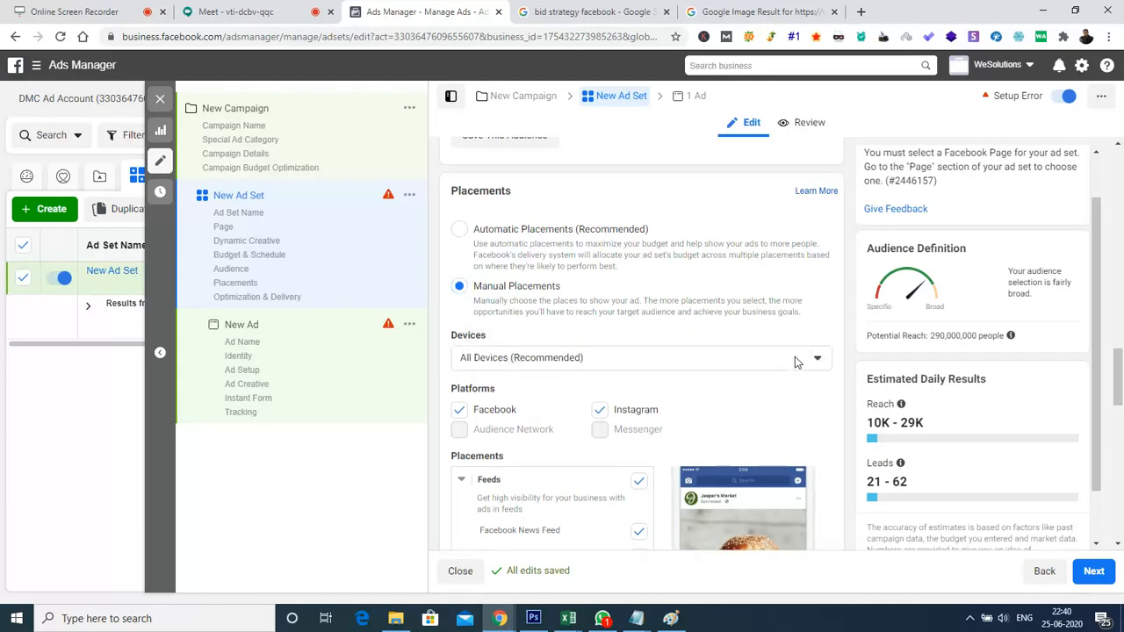
pyautogui.click(795, 358)
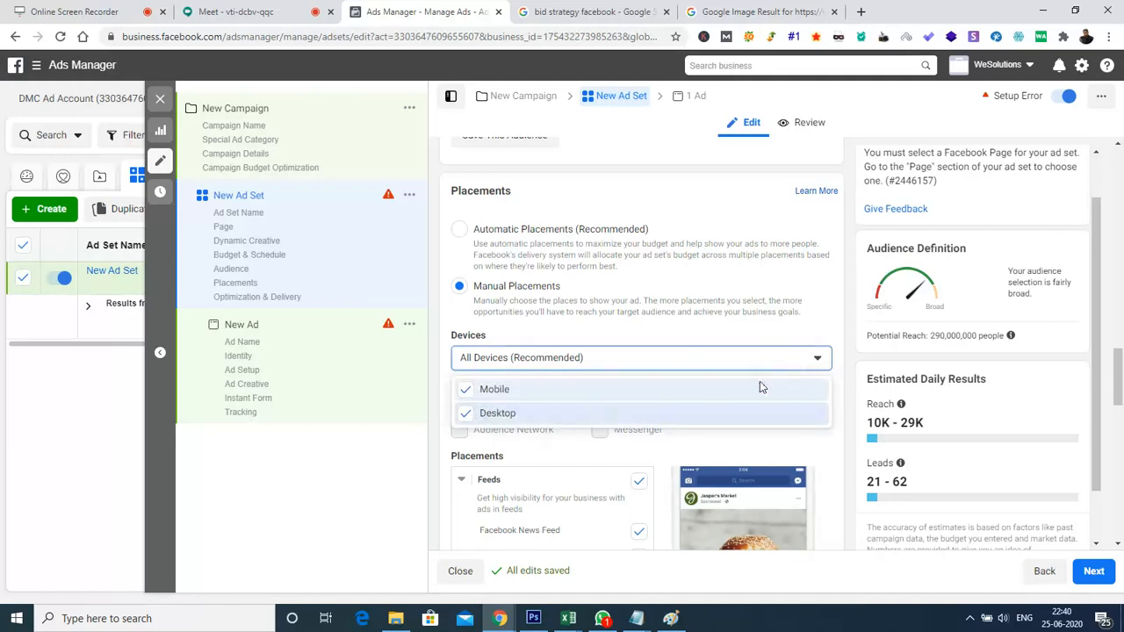
pyautogui.click(465, 413)
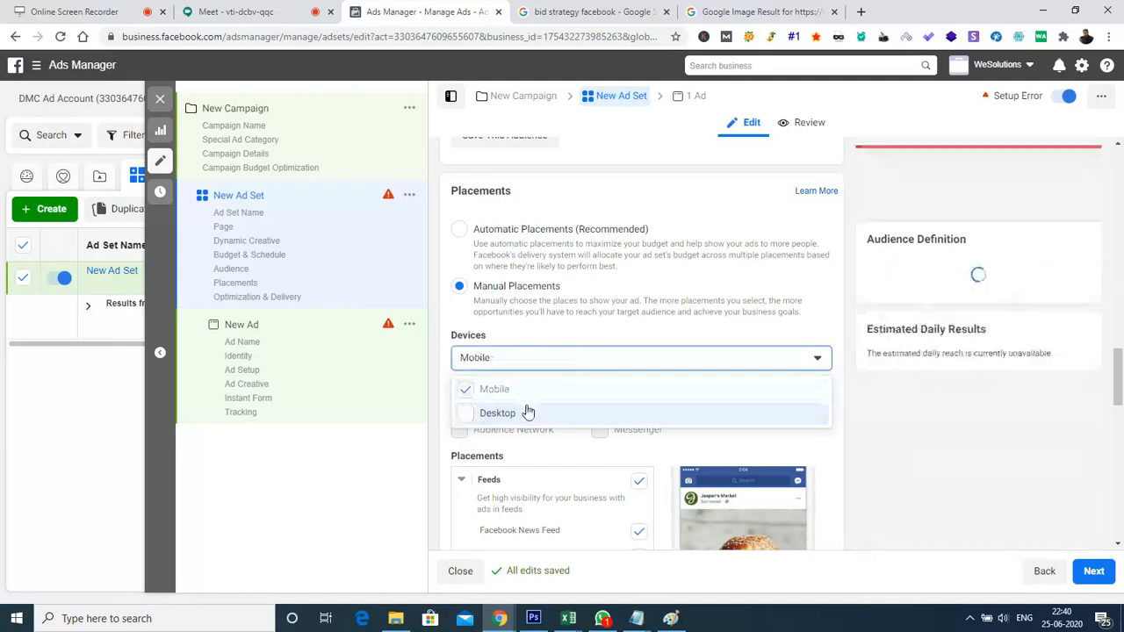
pyautogui.click(593, 340)
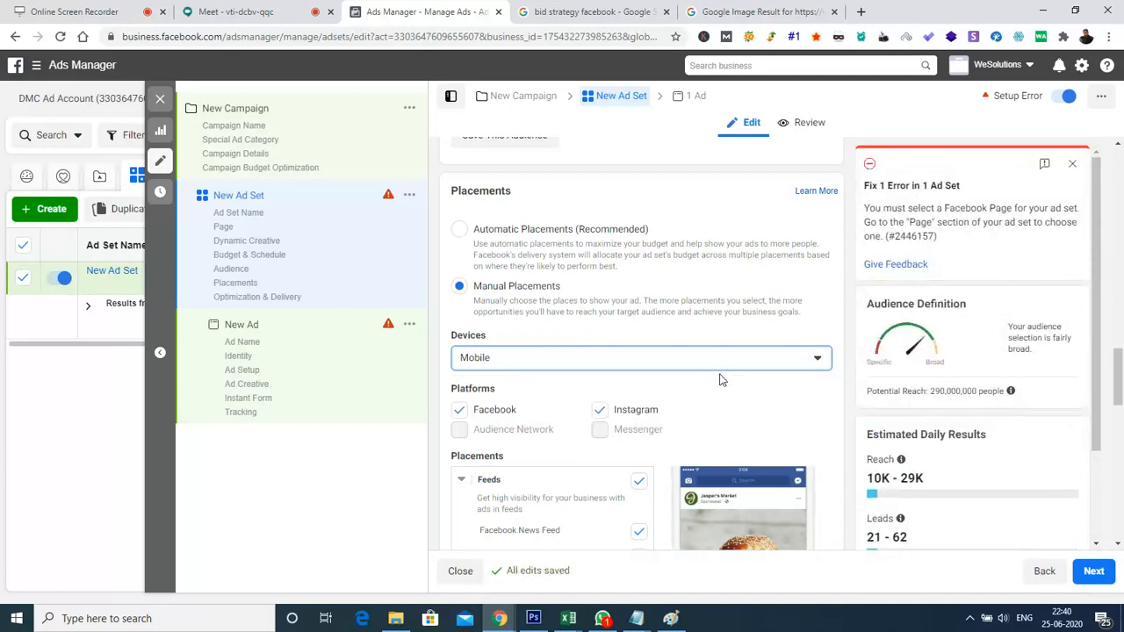
pyautogui.click(461, 414)
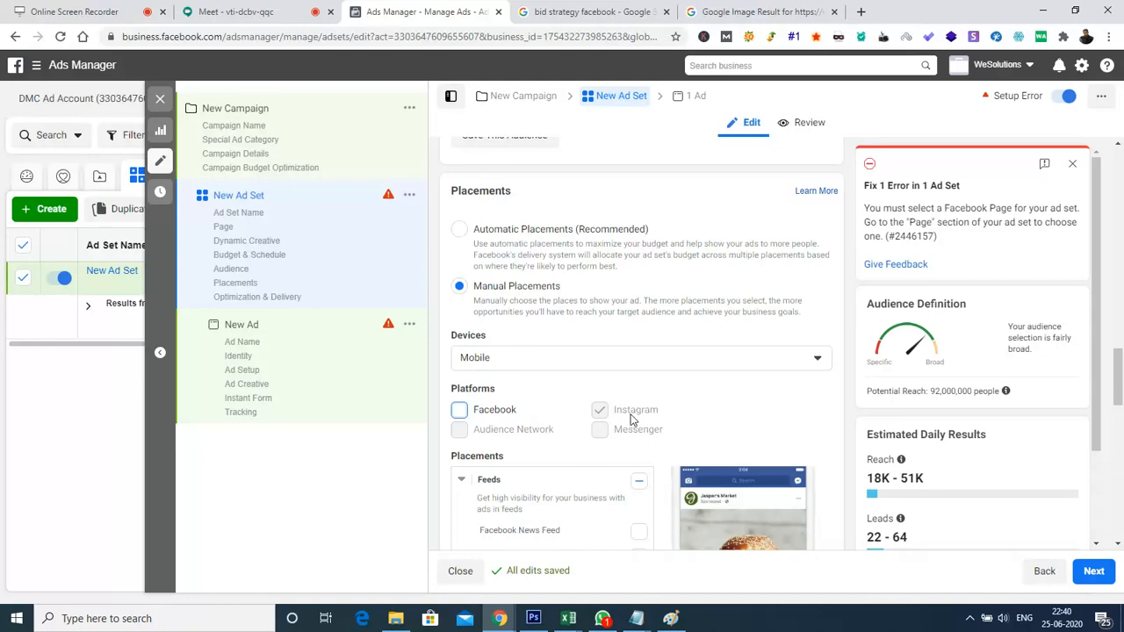
# Examine the placement list from Feeds through Apps and Sites and expand the additional placement options
pyautogui.moveTo(1119, 387); pyautogui.dragTo(1123, 413)
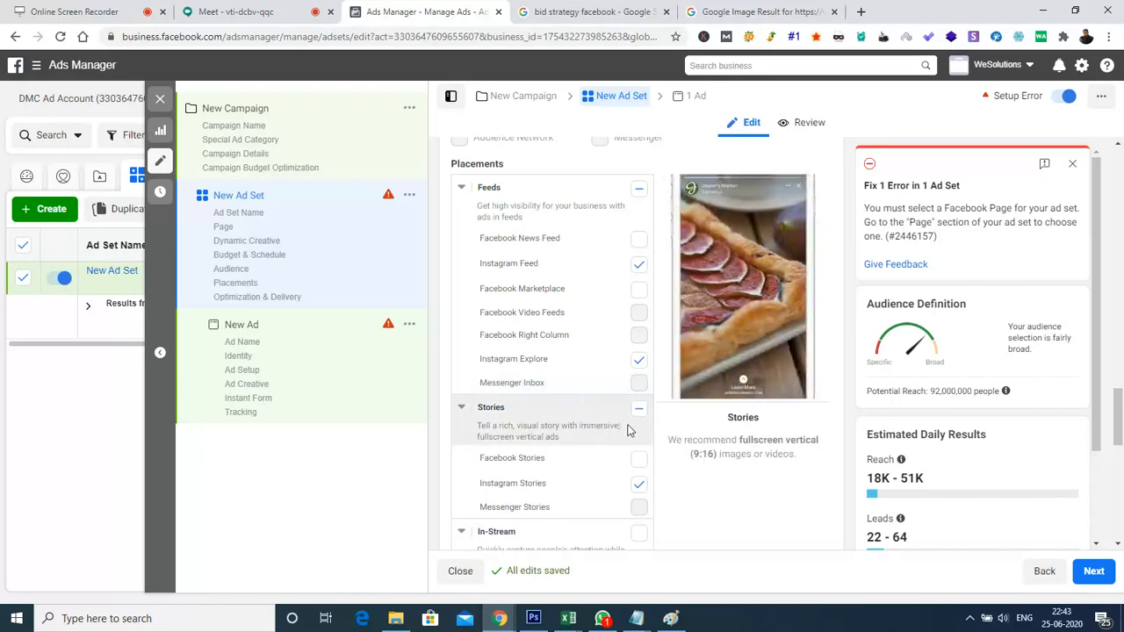
pyautogui.moveTo(1118, 430); pyautogui.dragTo(1118, 458)
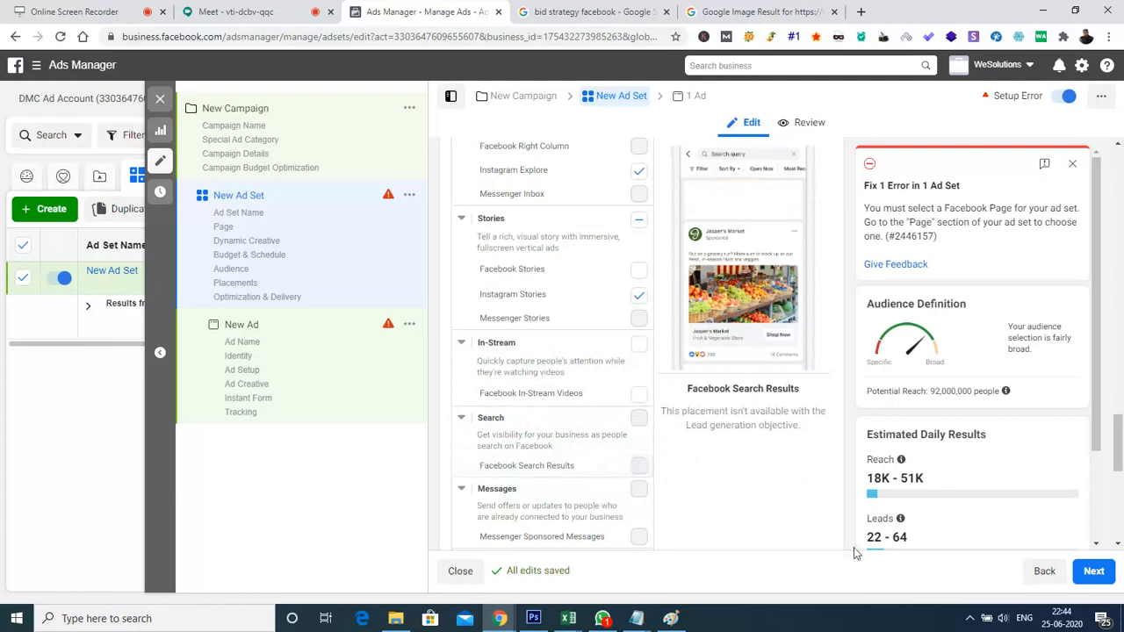
pyautogui.scroll(-3, 570, 386)
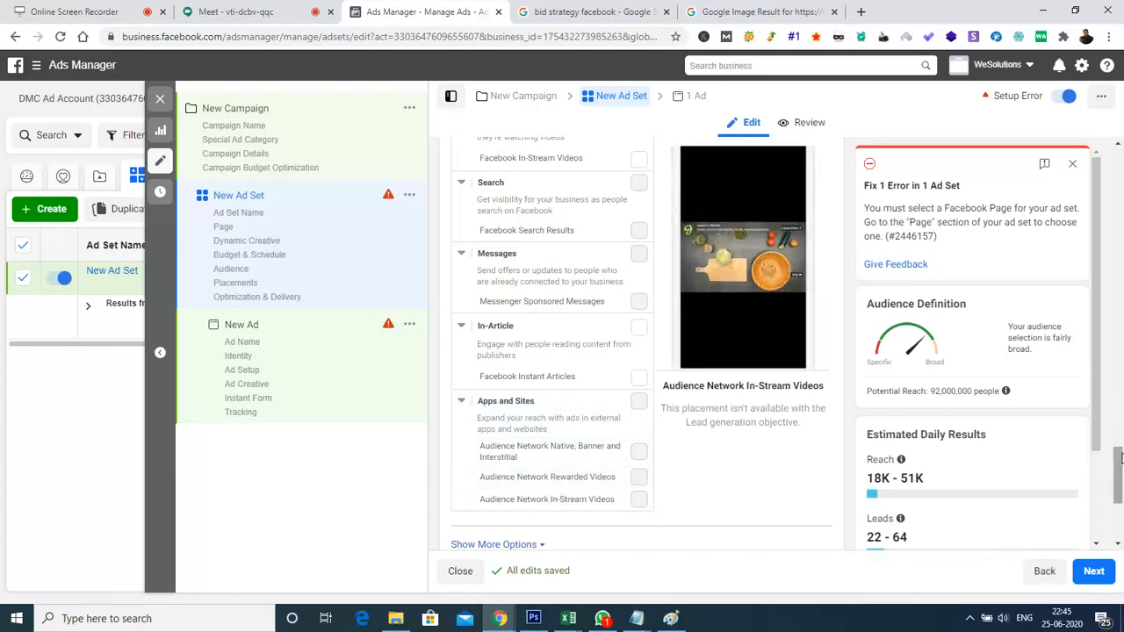
pyautogui.moveTo(1120, 457); pyautogui.dragTo(1119, 492)
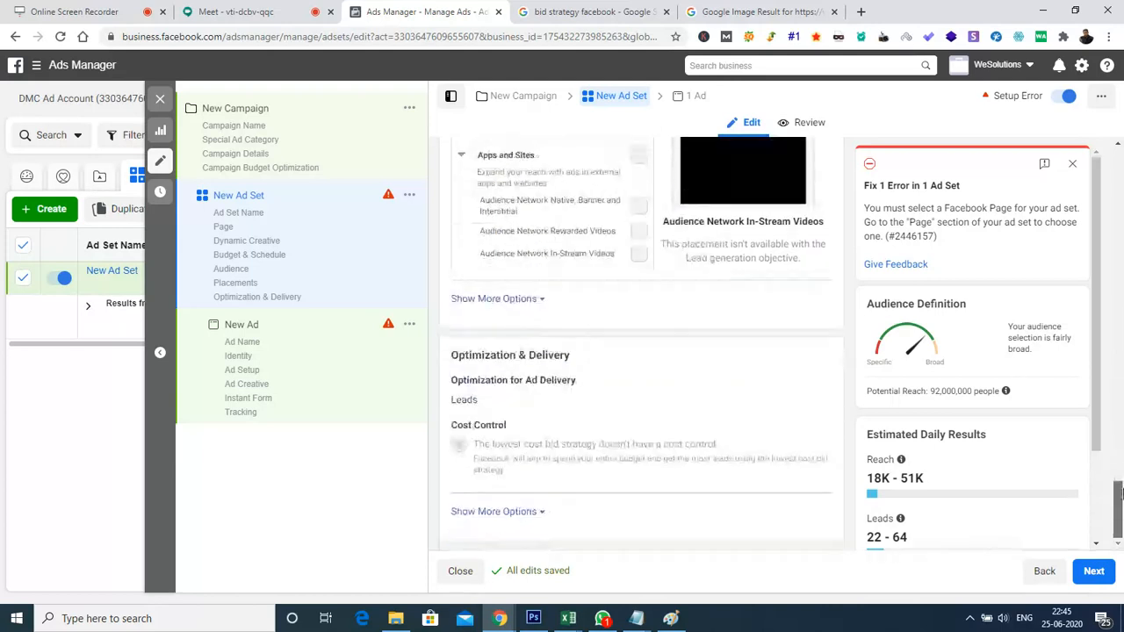
pyautogui.click(535, 299)
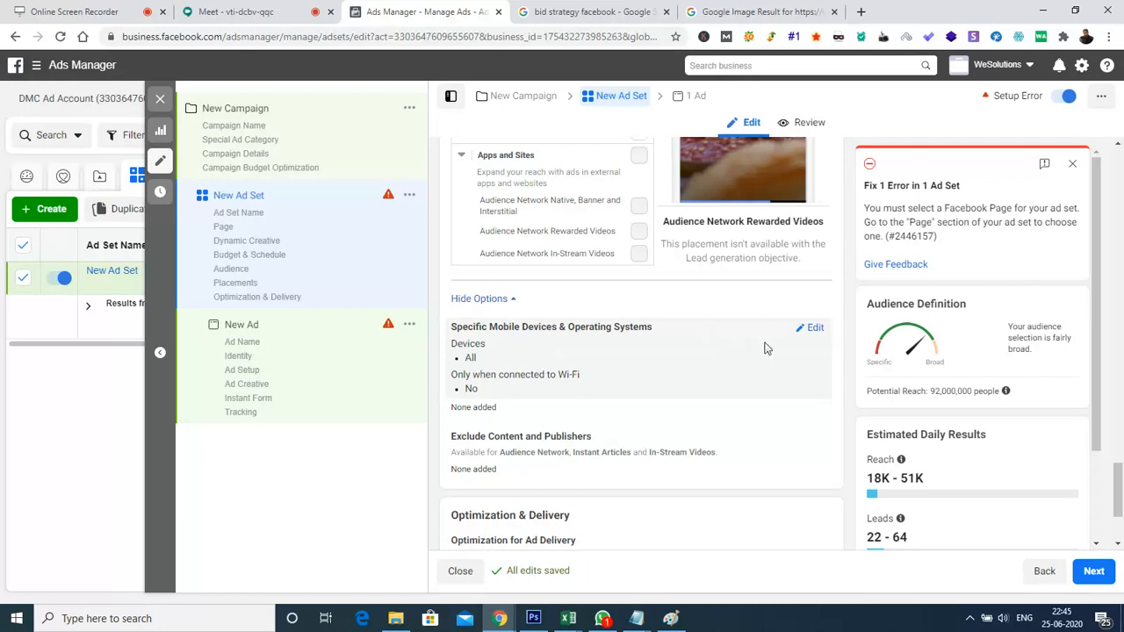
# Restrict the specific mobile devices to iOS Devices Only and examine the included devices and OS version options
pyautogui.click(815, 328)
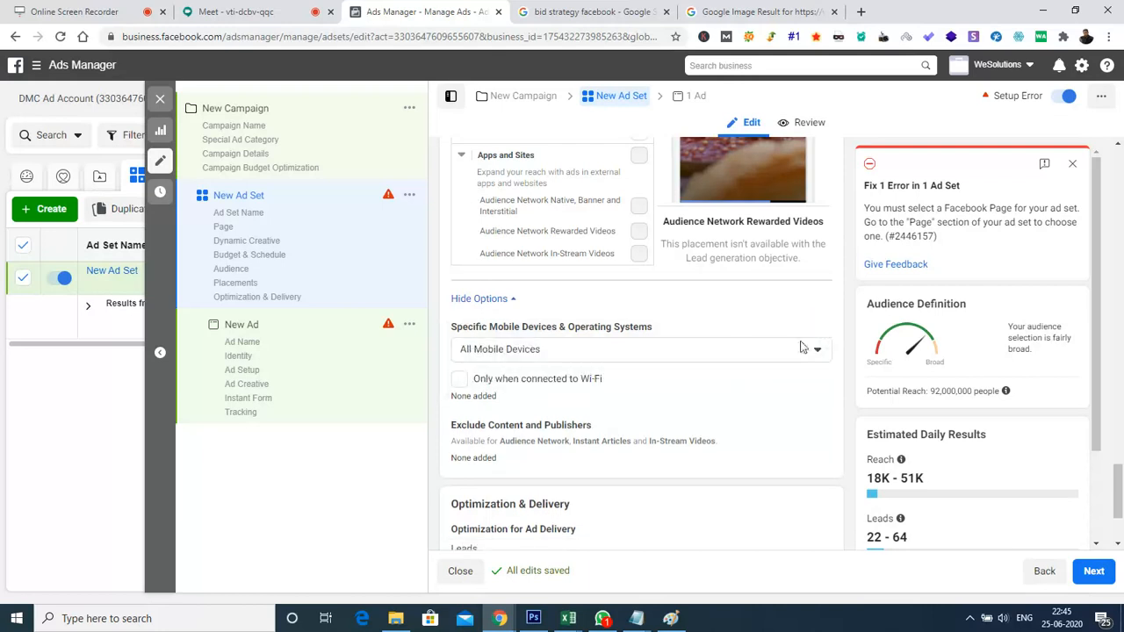
pyautogui.click(818, 351)
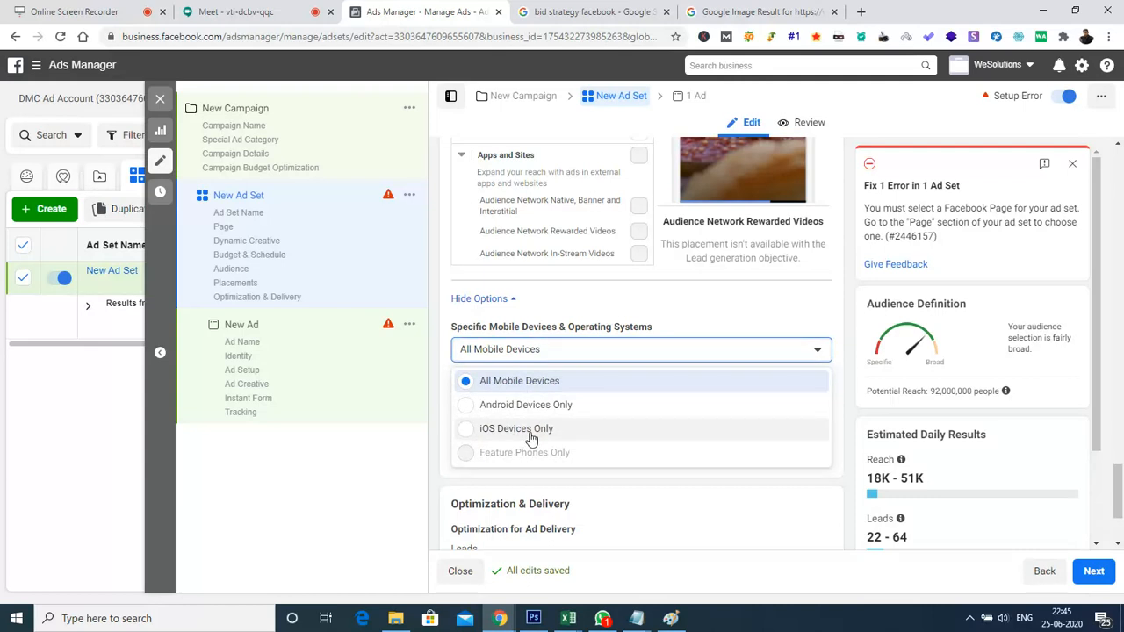
pyautogui.click(490, 430)
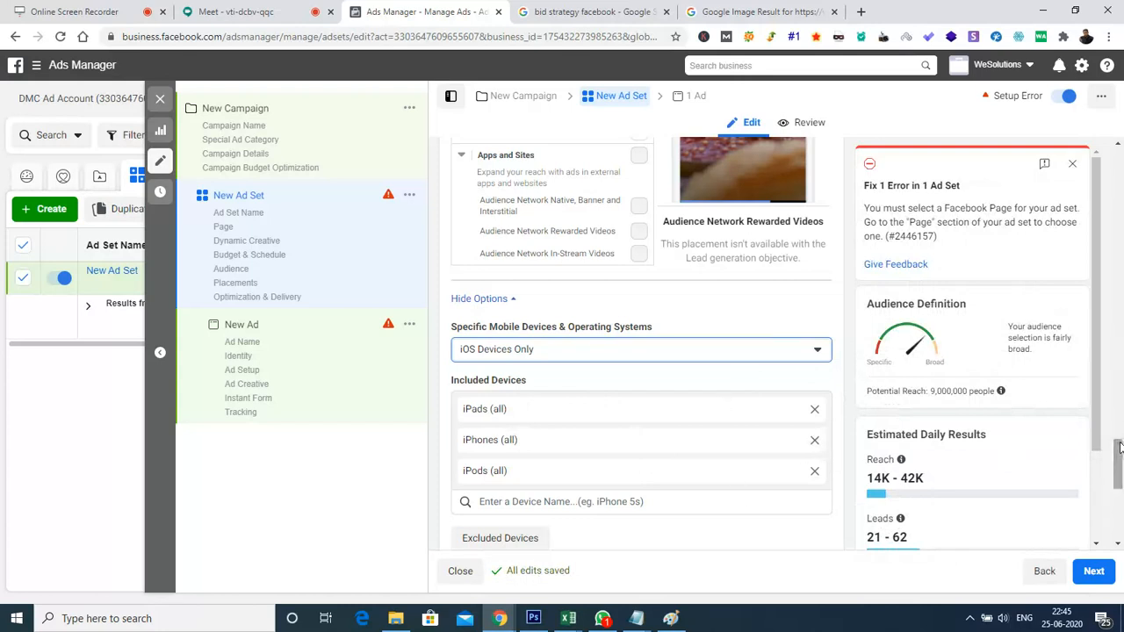
pyautogui.moveTo(1119, 454); pyautogui.dragTo(1121, 485)
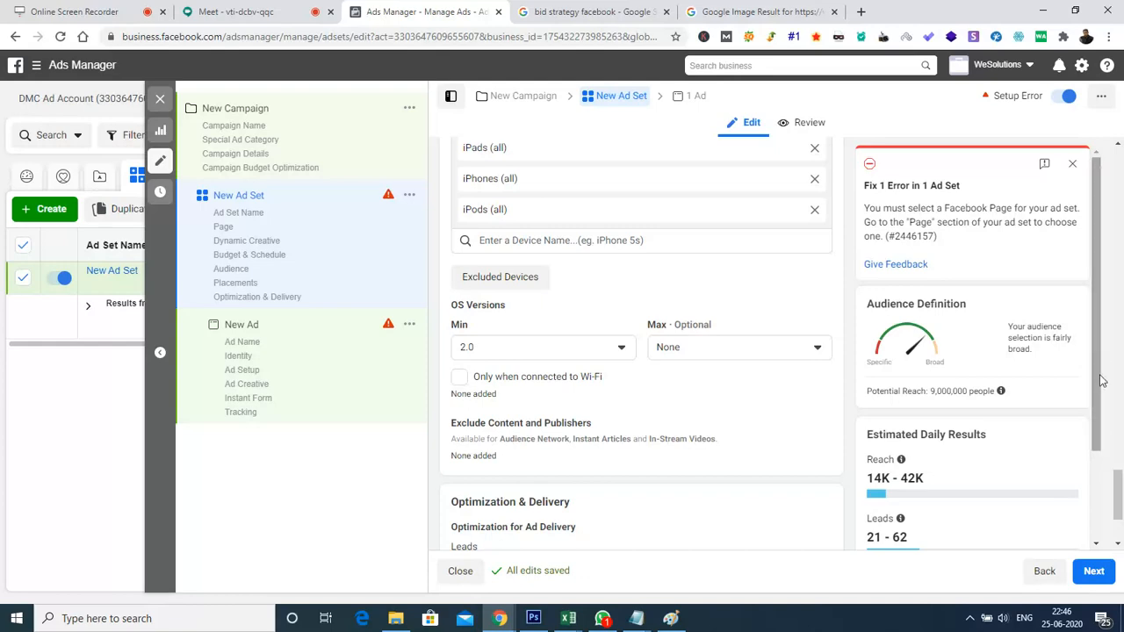
pyautogui.moveTo(1121, 494); pyautogui.dragTo(1120, 460)
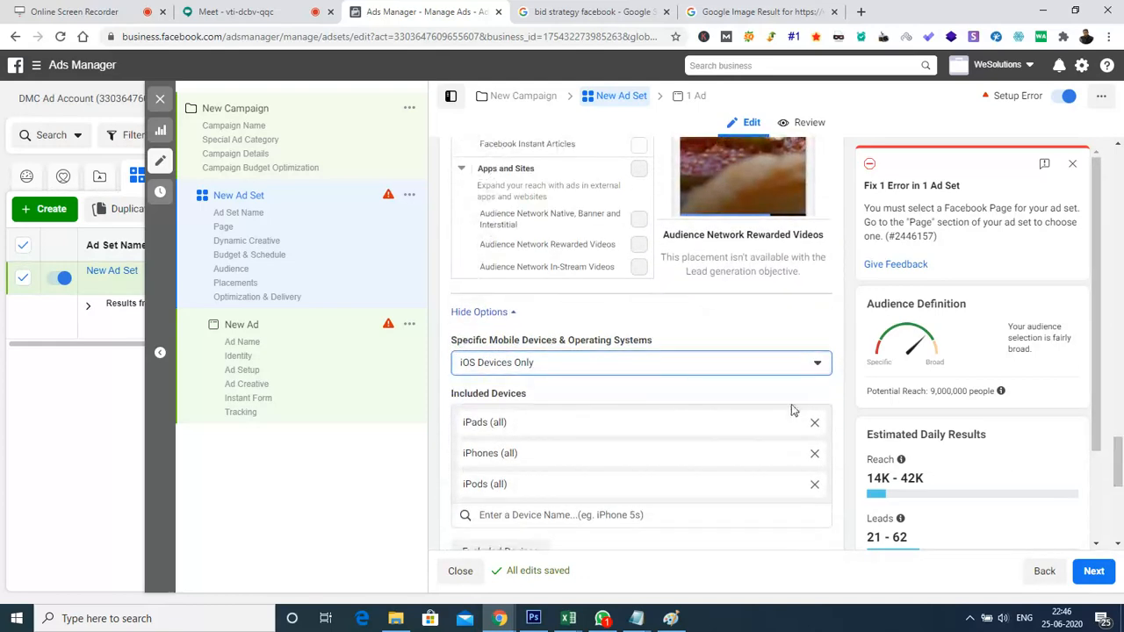
# Set the specific mobile devices back to All Mobile Devices and review the Optimization & Delivery section
pyautogui.click(767, 372)
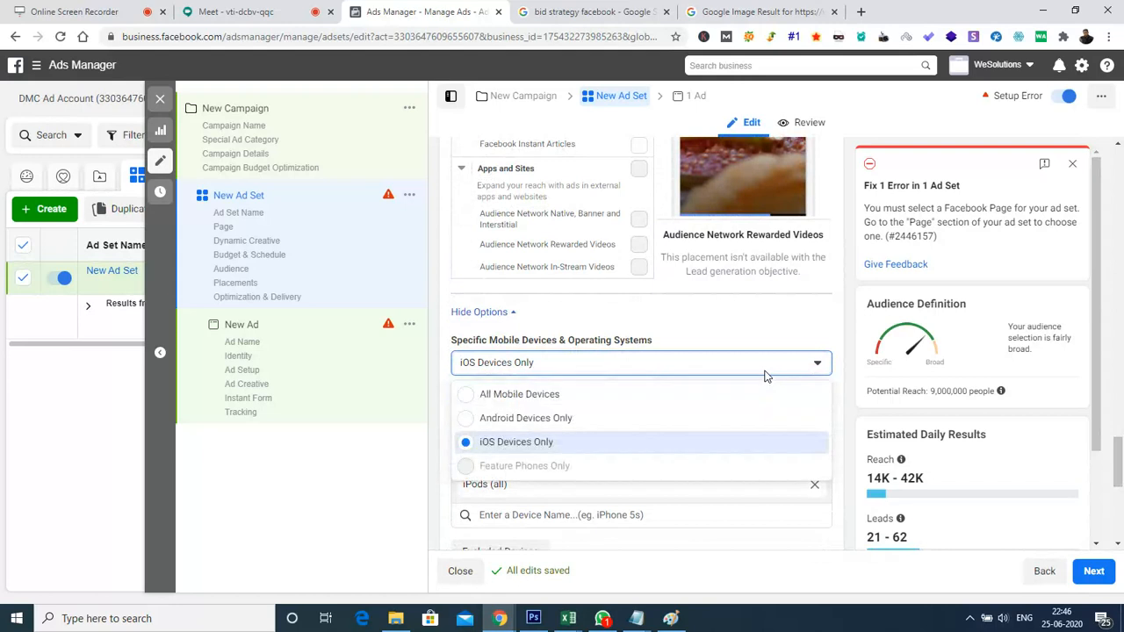
pyautogui.click(560, 397)
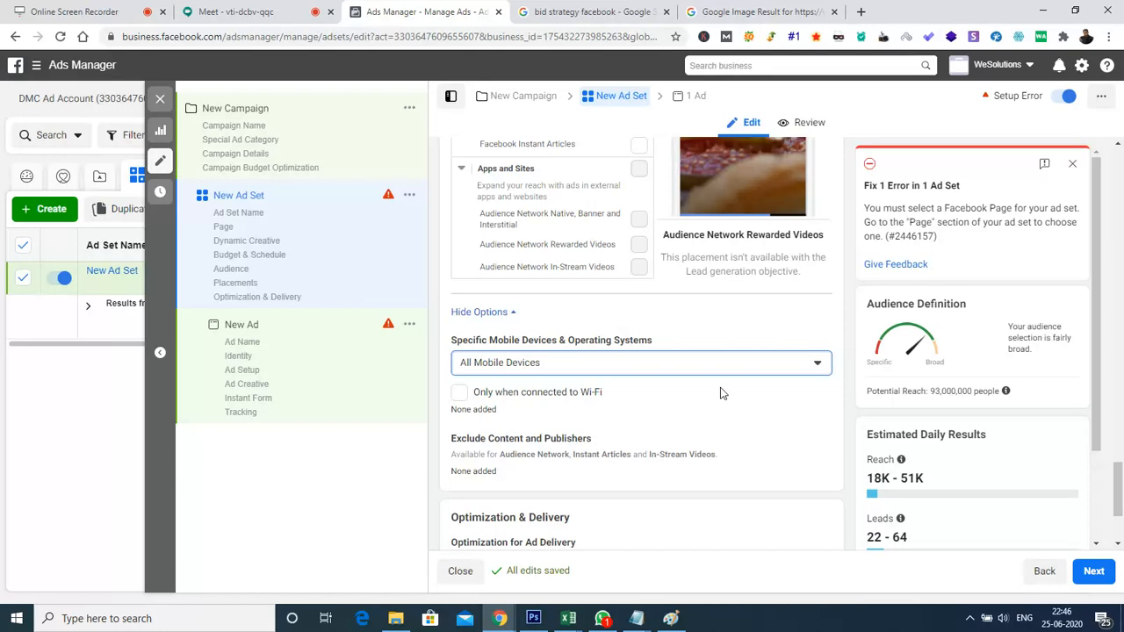
pyautogui.click(1105, 489)
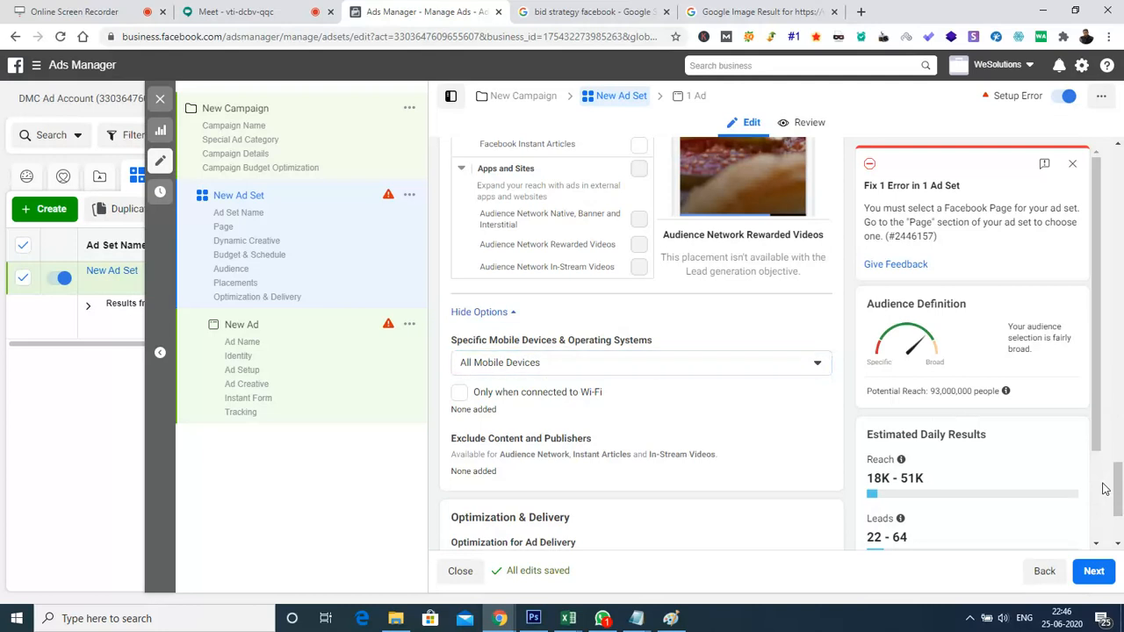
pyautogui.scroll(-2, 1105, 490)
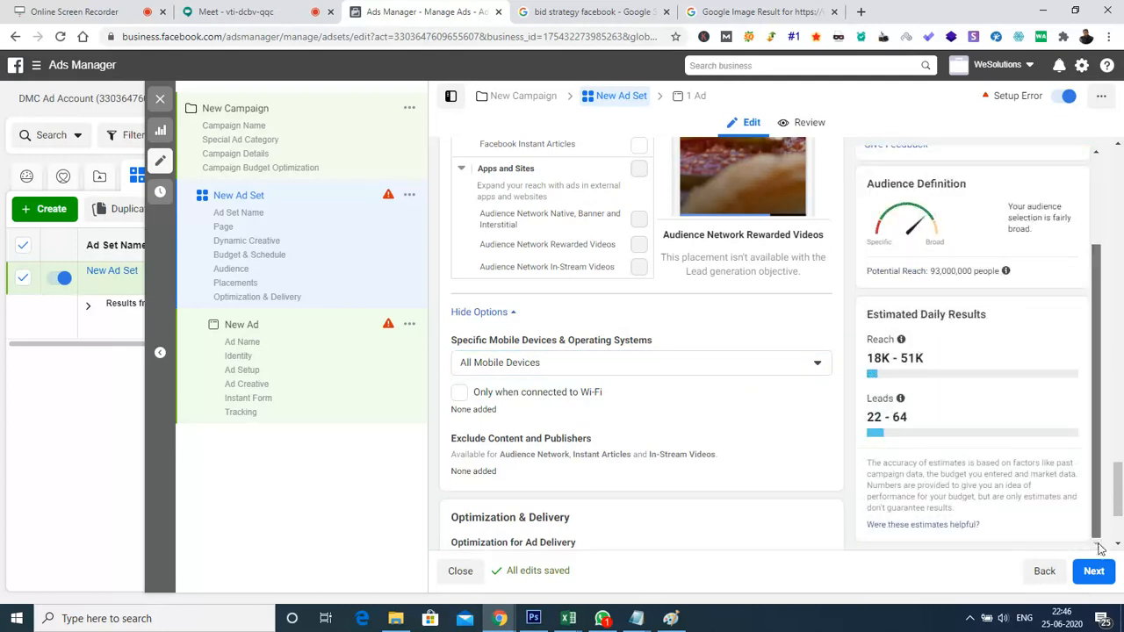
pyautogui.scroll(-2, 567, 436)
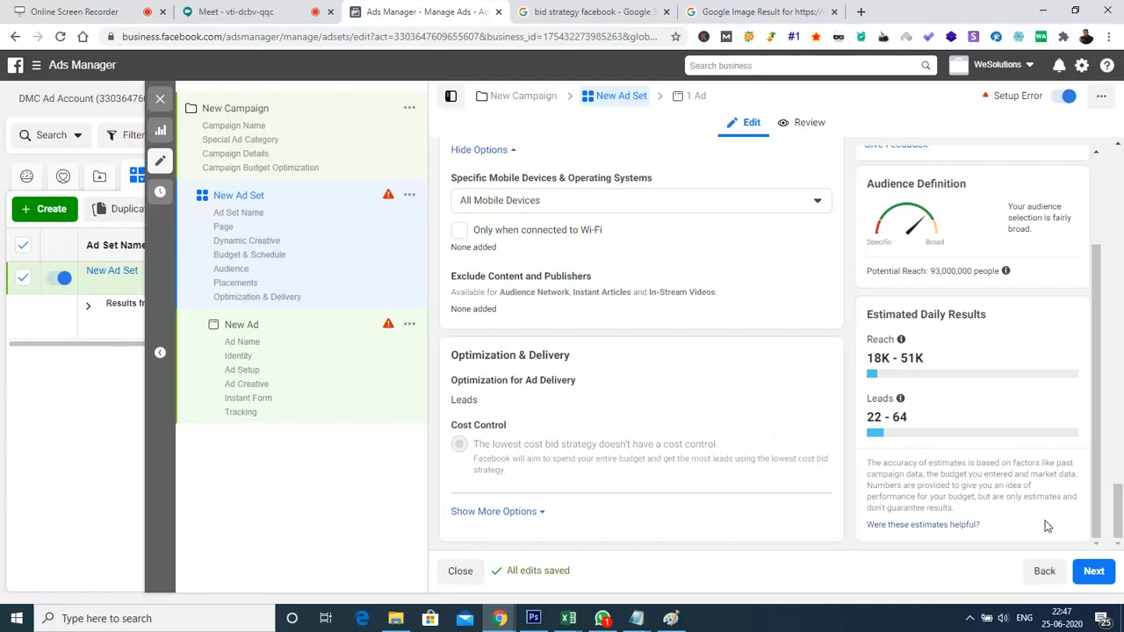
# Continue to the new ad and look over its Identity, Ad Setup and Ad Creative sections
pyautogui.click(1094, 572)
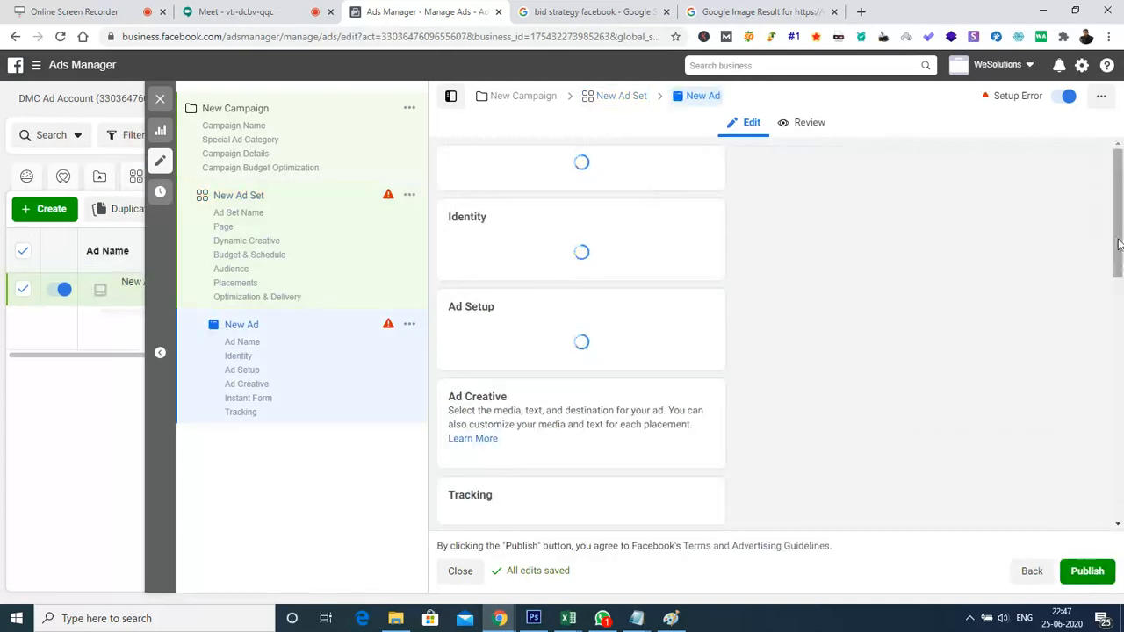
pyautogui.scroll(-2, 1121, 279)
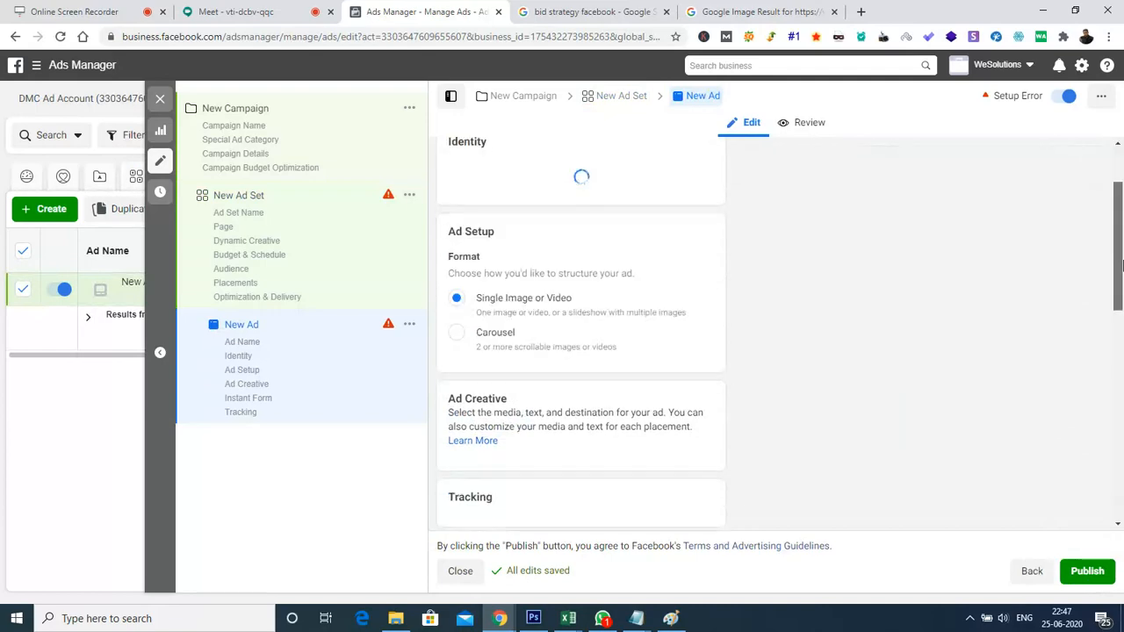
pyautogui.scroll(-5, 1121, 275)
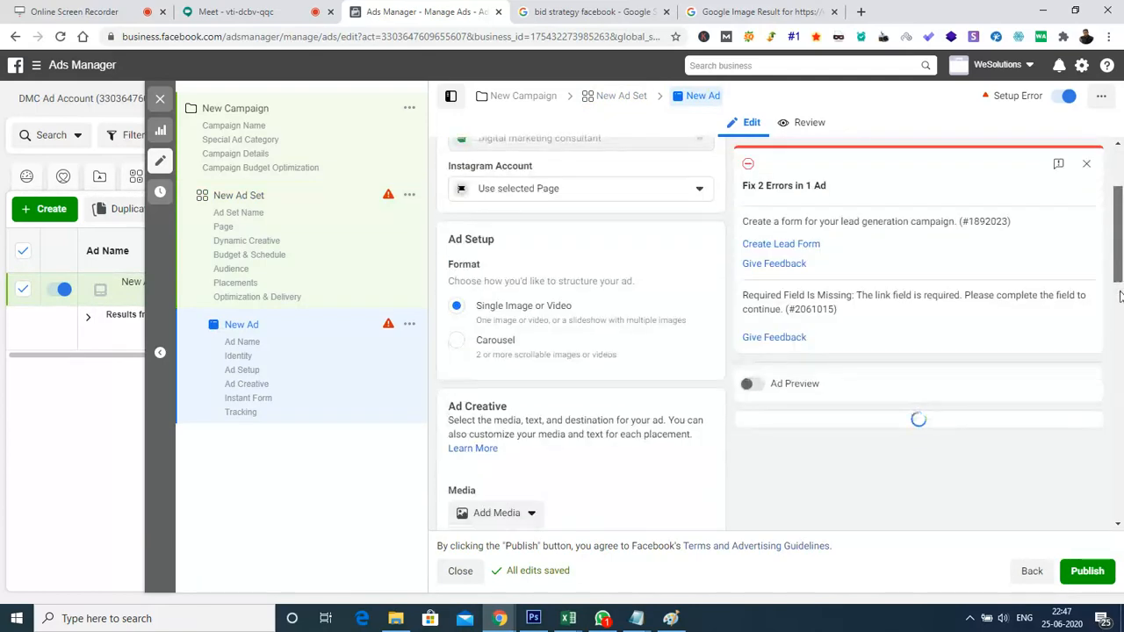
pyautogui.scroll(-5, 1120, 348)
pyautogui.moveTo(1120, 391); pyautogui.dragTo(1111, 239)
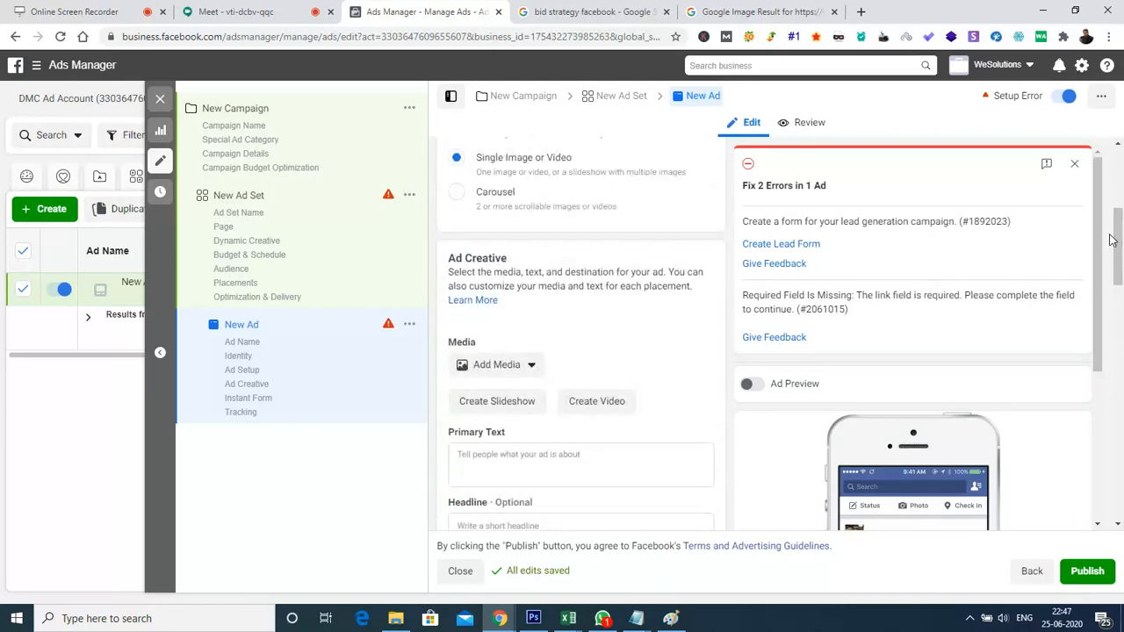
# Add the 1600 × 628 account image "untitled" as the ad's media
pyautogui.click(523, 368)
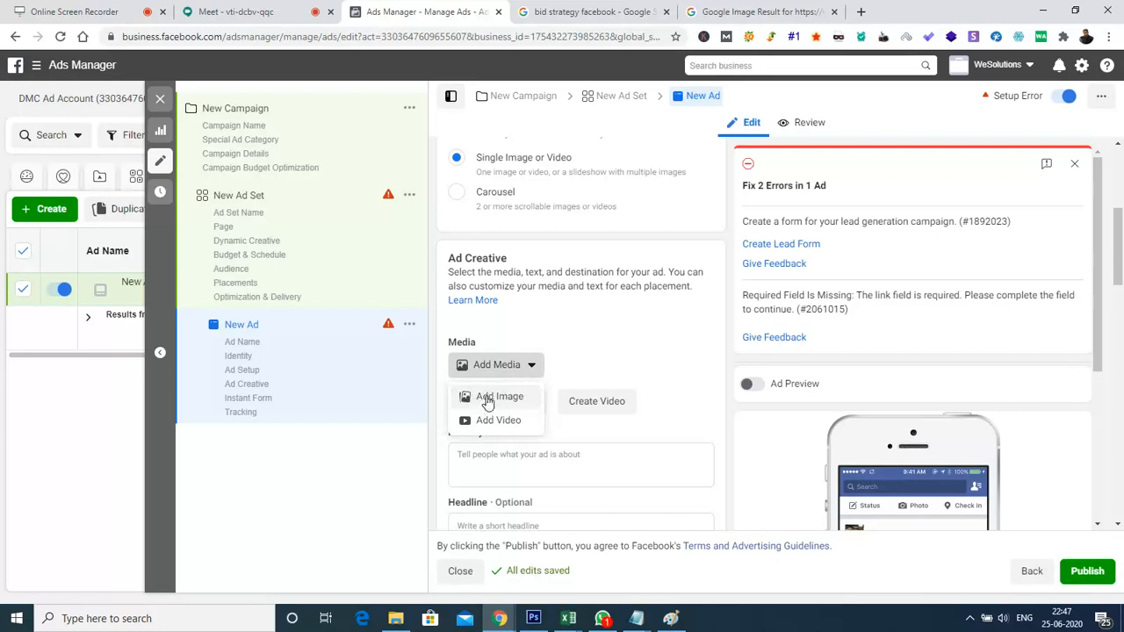
pyautogui.click(487, 397)
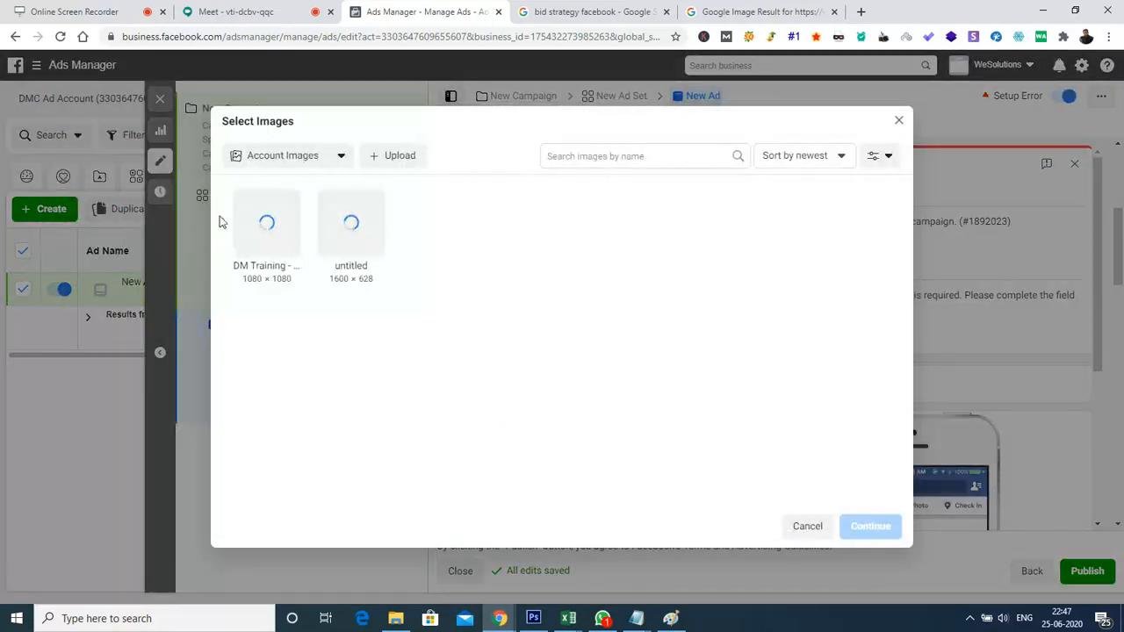
pyautogui.click(278, 250)
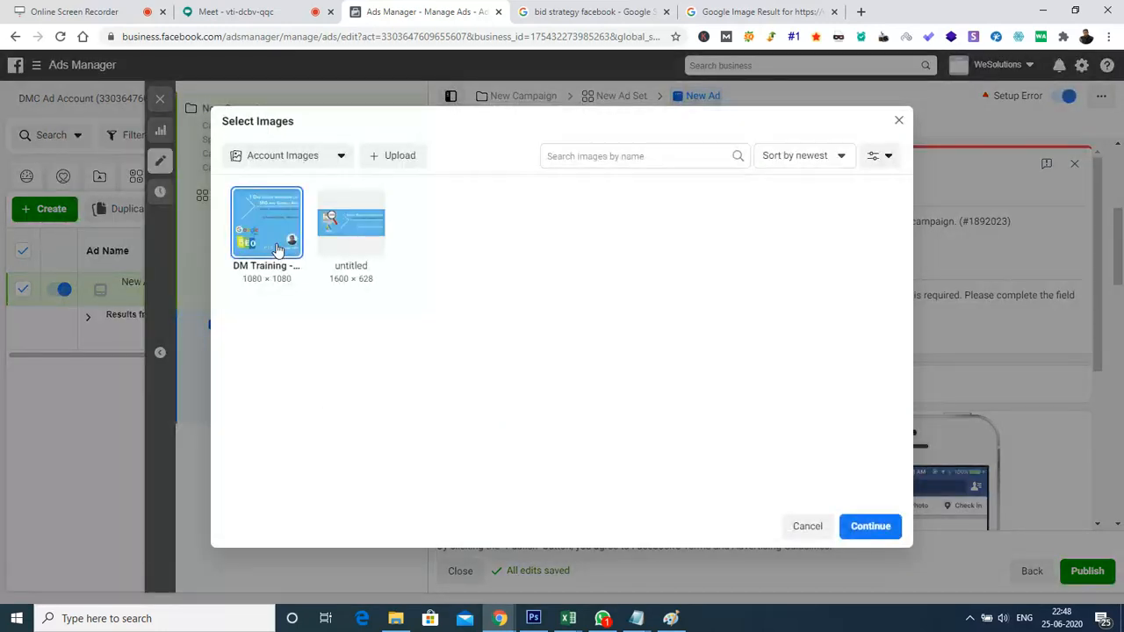
pyautogui.click(367, 233)
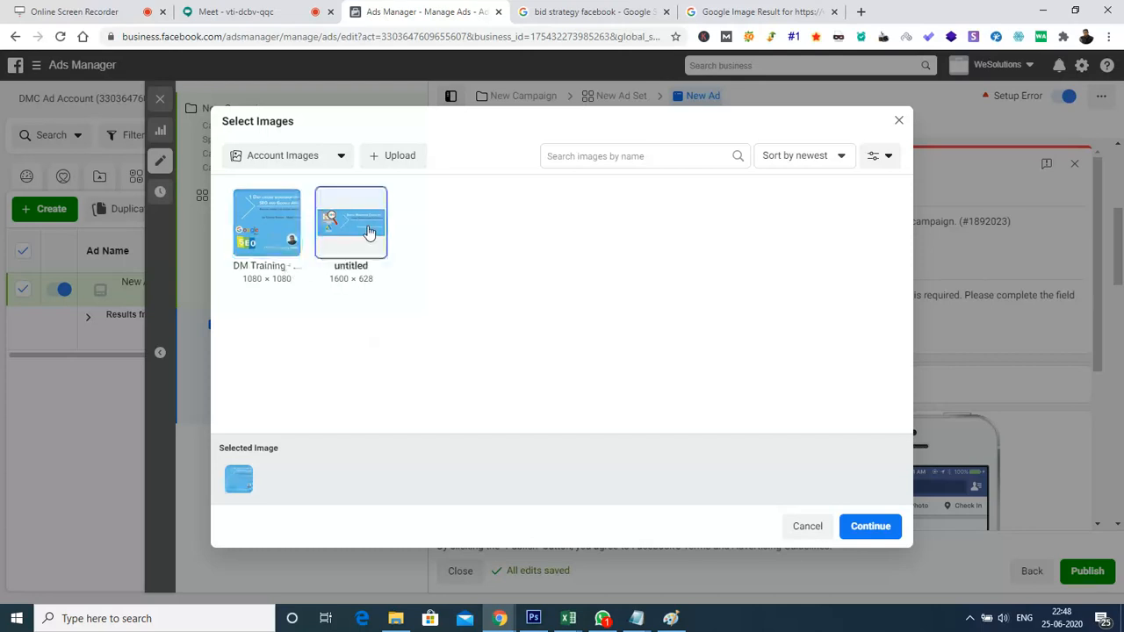
pyautogui.click(866, 528)
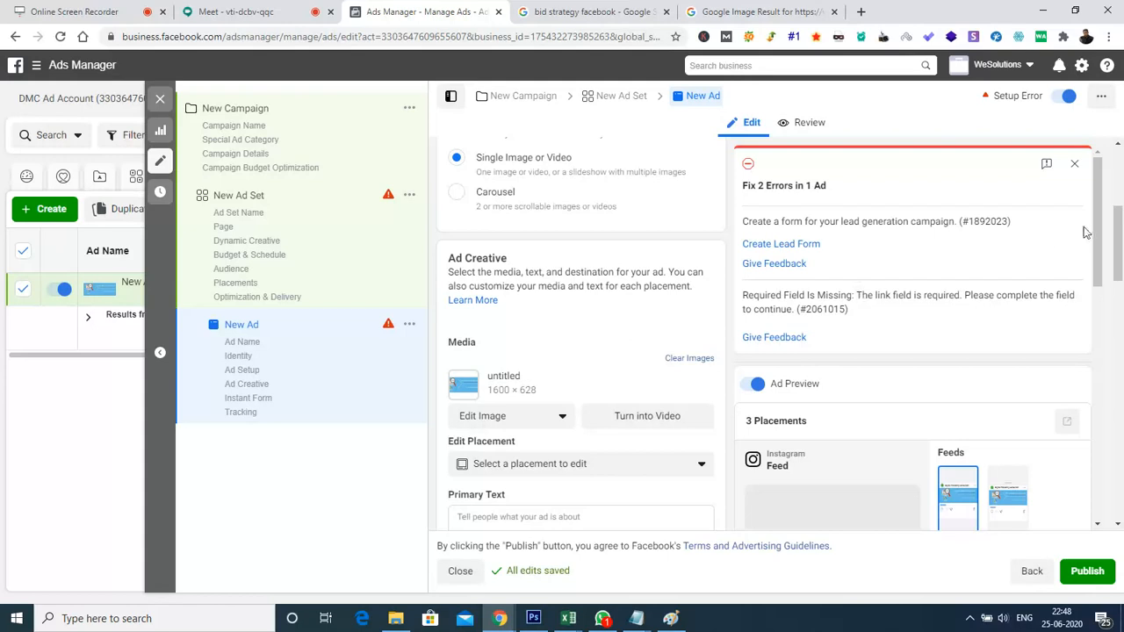
# Review the ad creative fields and preview the ad in the Instagram Explore placement
pyautogui.scroll(-2, 632, 350)
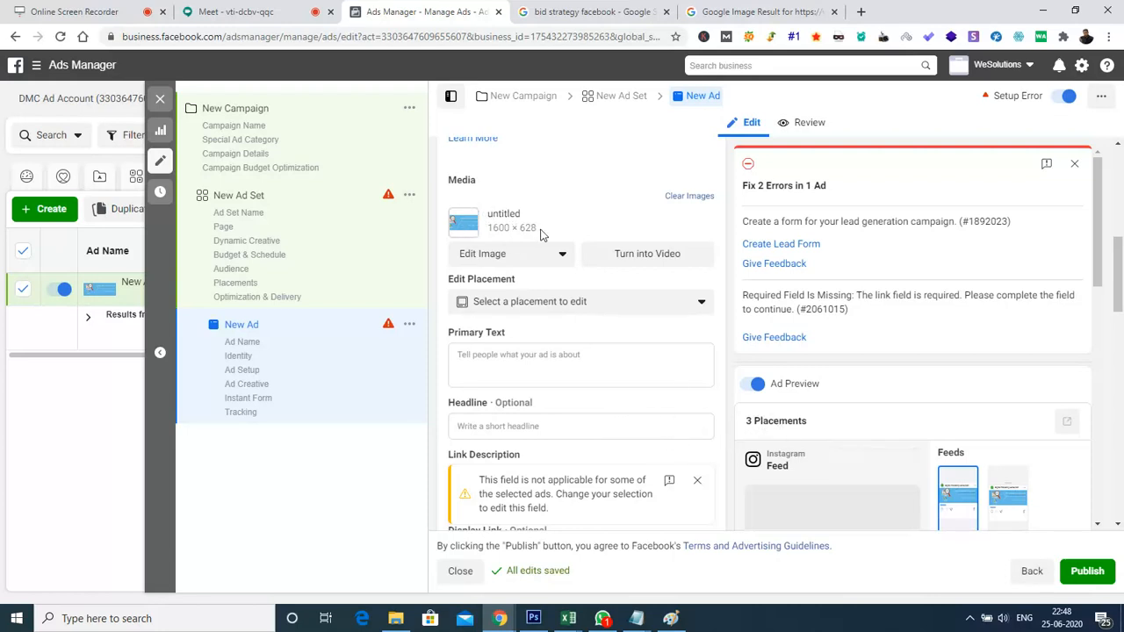
pyautogui.moveTo(1118, 279)
pyautogui.mouseDown()
pyautogui.moveTo(1120, 325)
pyautogui.moveTo(1119, 300)
pyautogui.mouseUp()
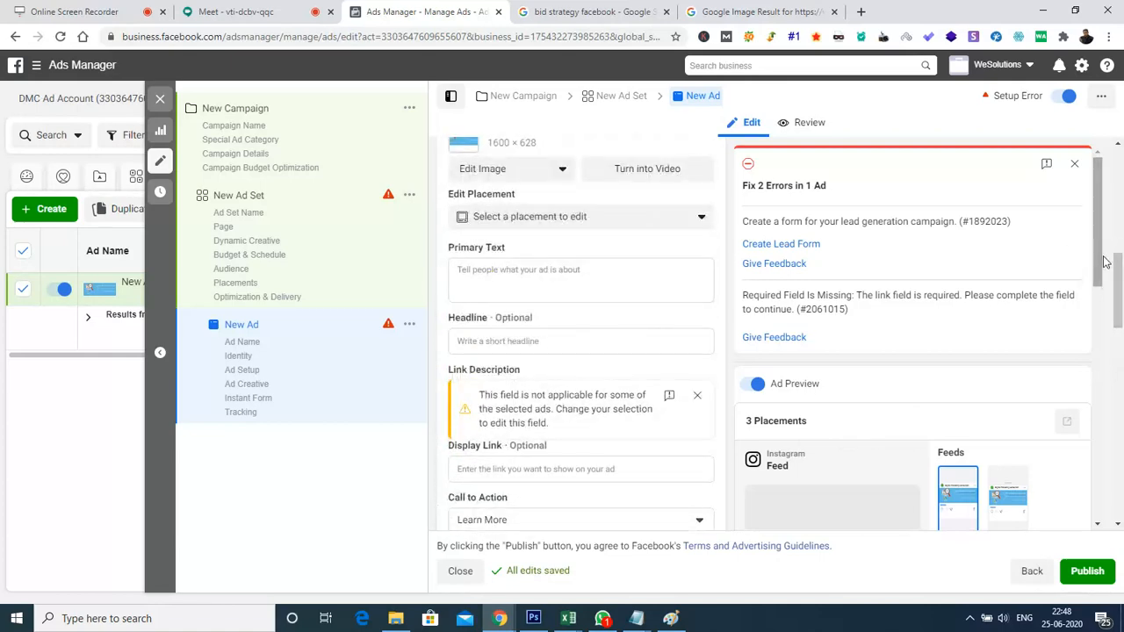
pyautogui.moveTo(1097, 265); pyautogui.dragTo(1113, 345)
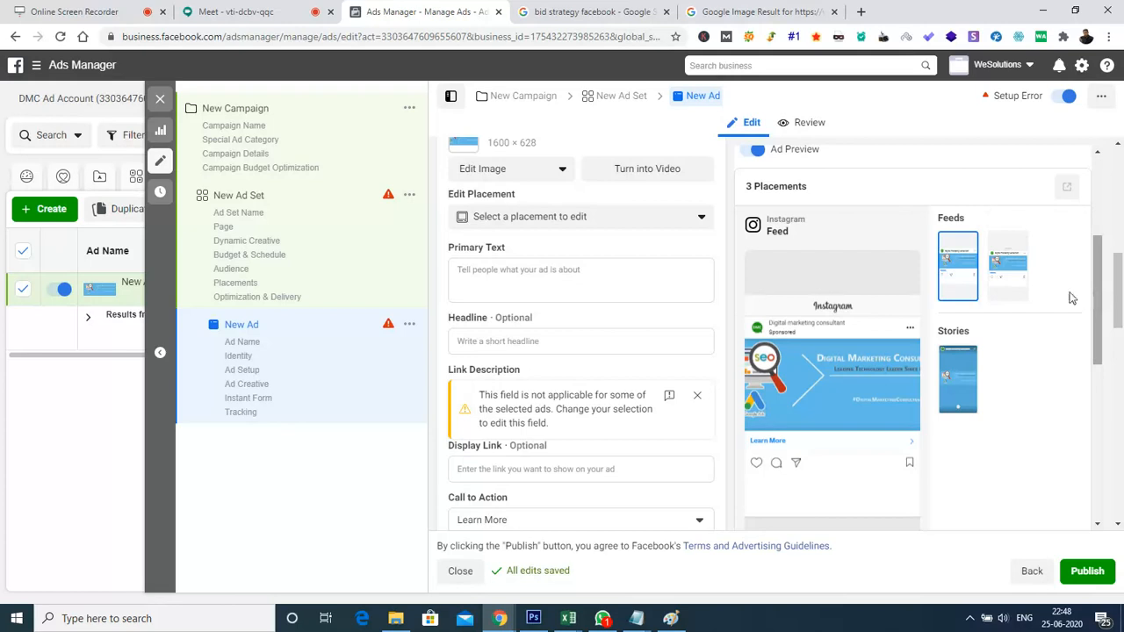
pyautogui.click(1016, 274)
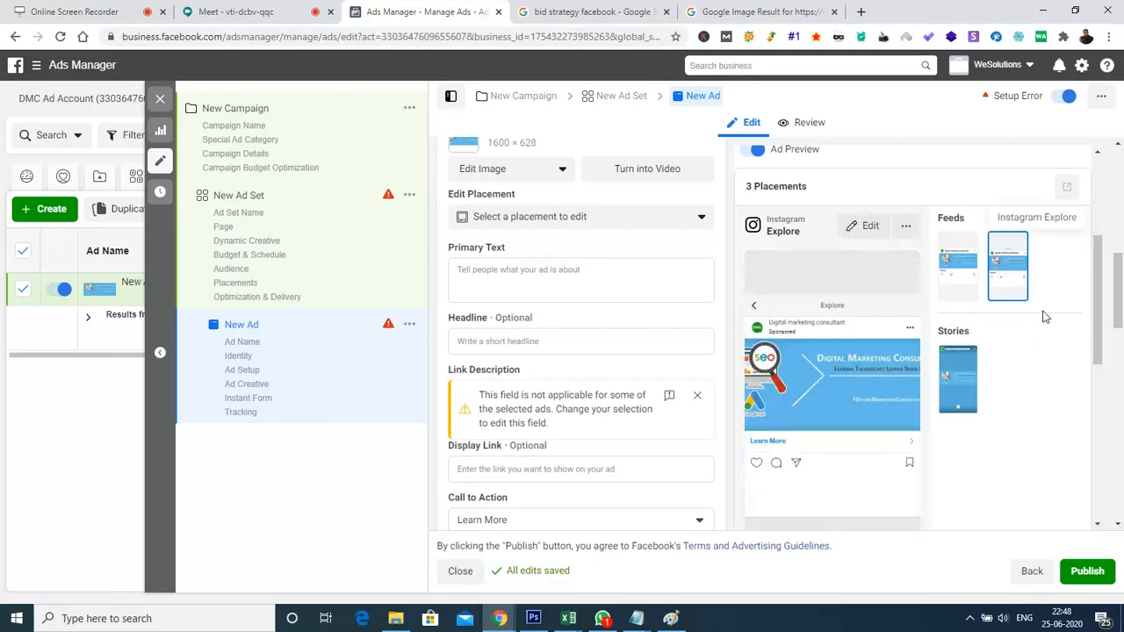
# Examine the placements available for editing in the ad creative, including the placement groups and the single Instagram placements with their minimum image sizes
pyautogui.scroll(2, 1114, 290)
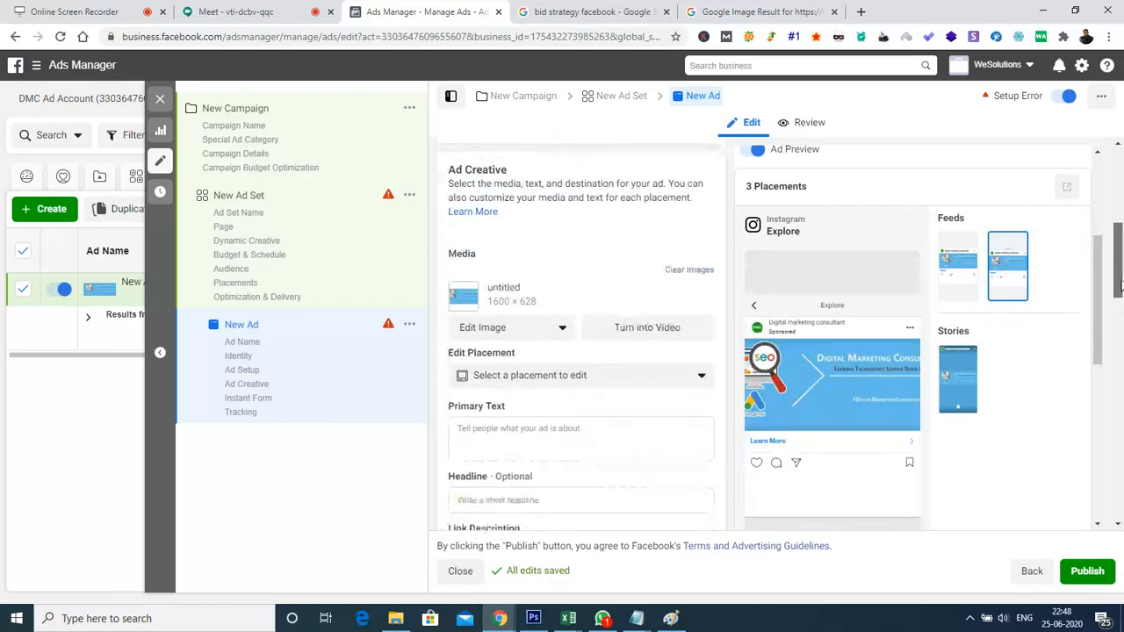
pyautogui.click(558, 369)
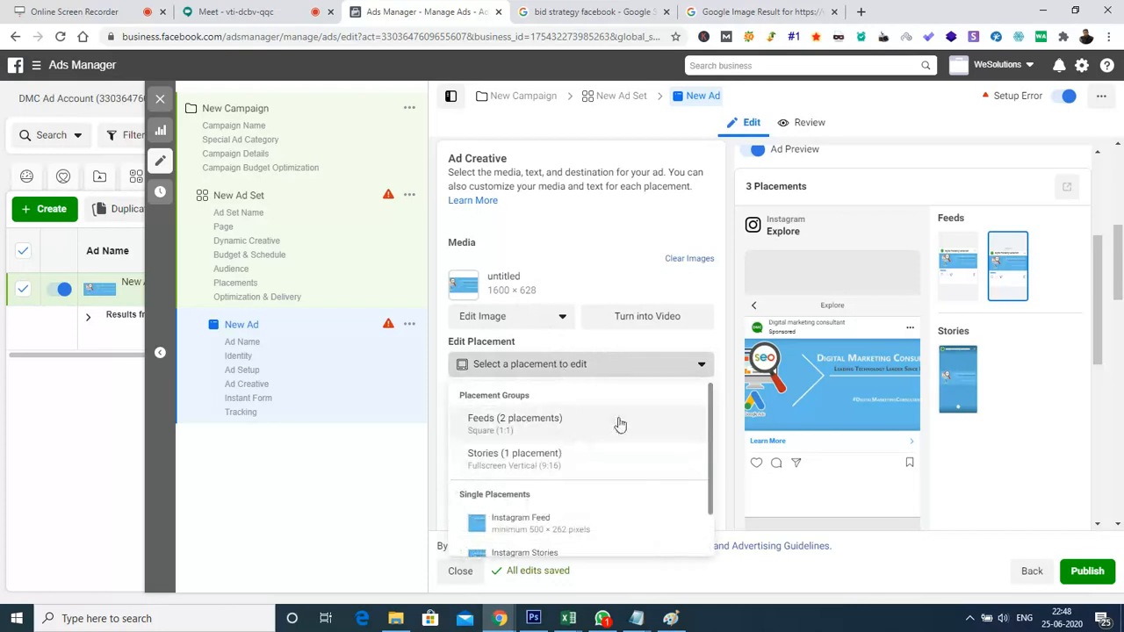
pyautogui.moveTo(1118, 285); pyautogui.dragTo(1119, 321)
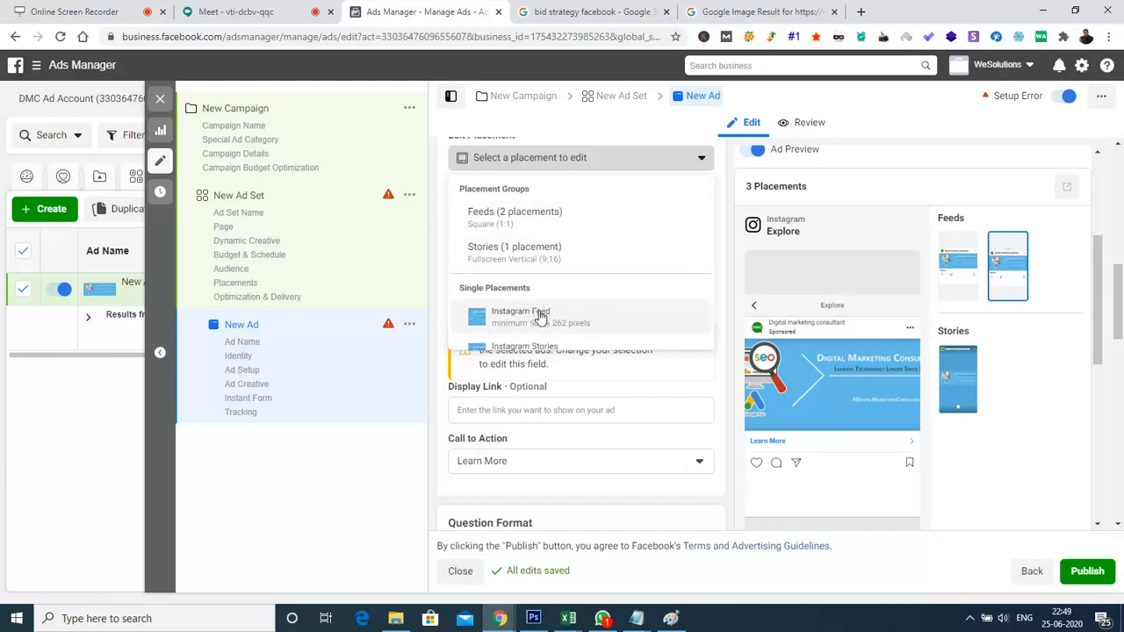
pyautogui.scroll(-1, 540, 318)
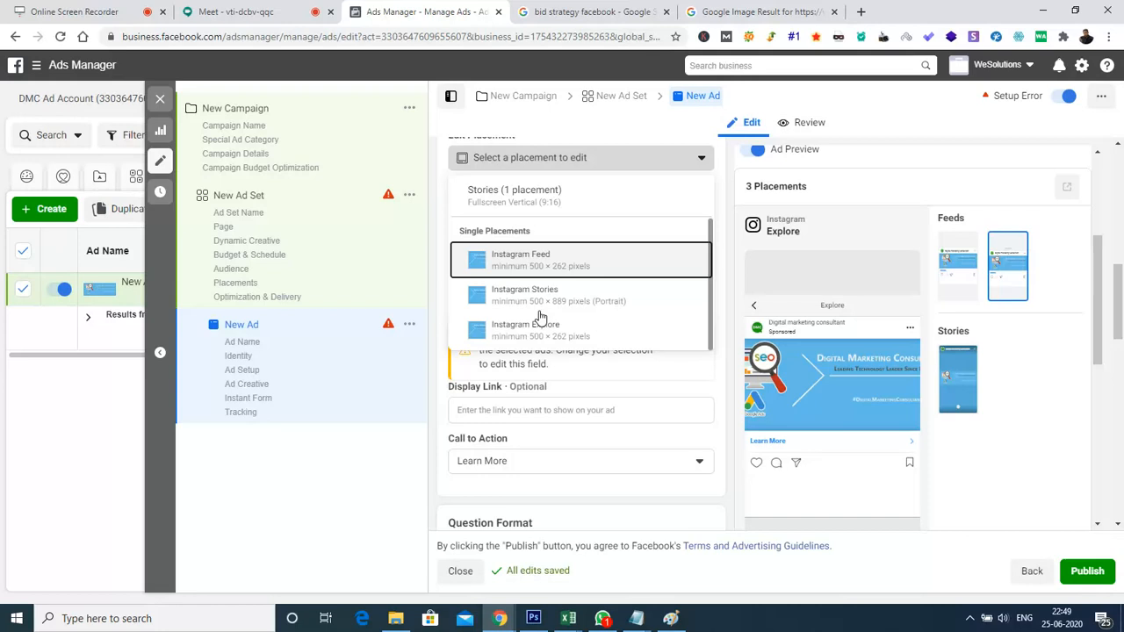
pyautogui.press('Down')
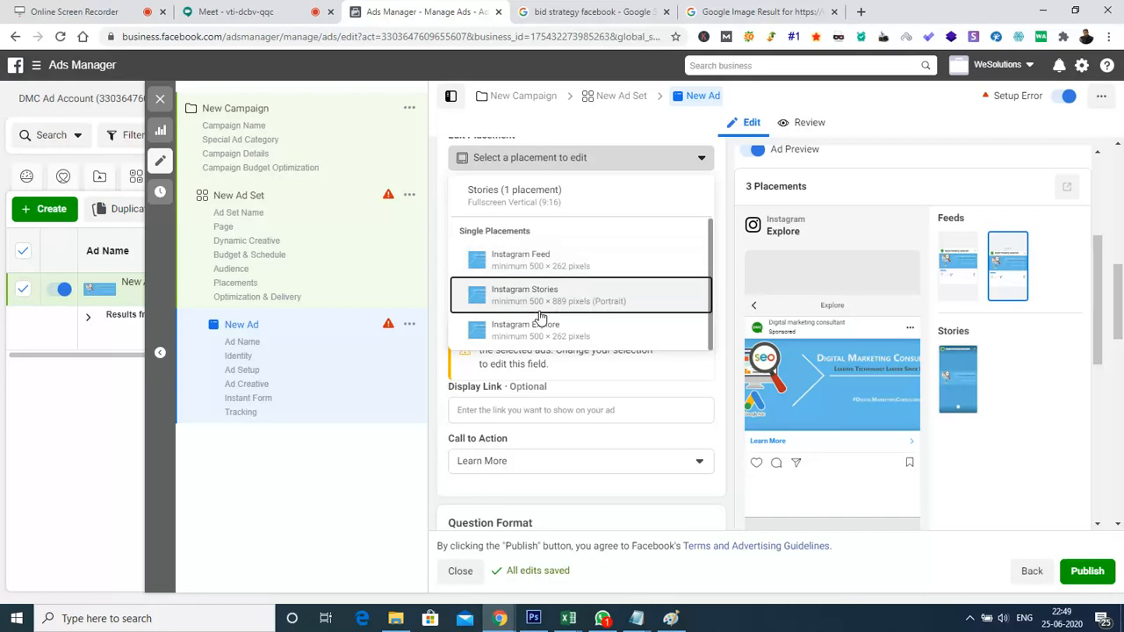
pyautogui.press('Down')
pyautogui.press('Down')
pyautogui.press('Down')
pyautogui.press('Down')
pyautogui.press('Down')
pyautogui.press('Down')
pyautogui.press('Down')
pyautogui.press('Down')
pyautogui.press('Down')
pyautogui.press('Down')
pyautogui.press('Down')
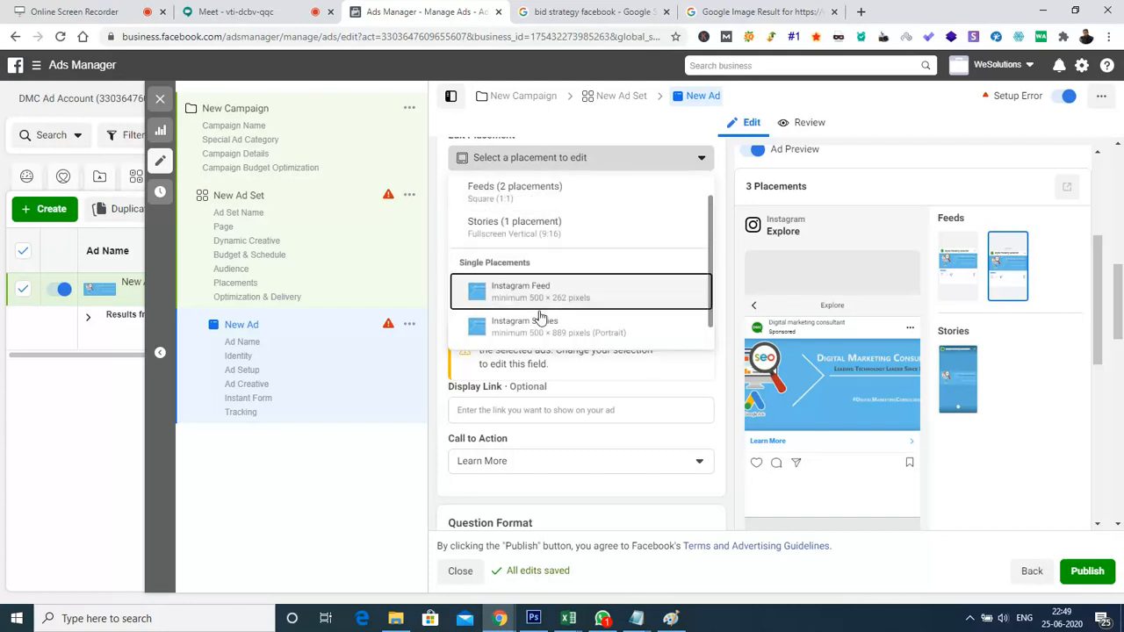
pyautogui.press('Down')
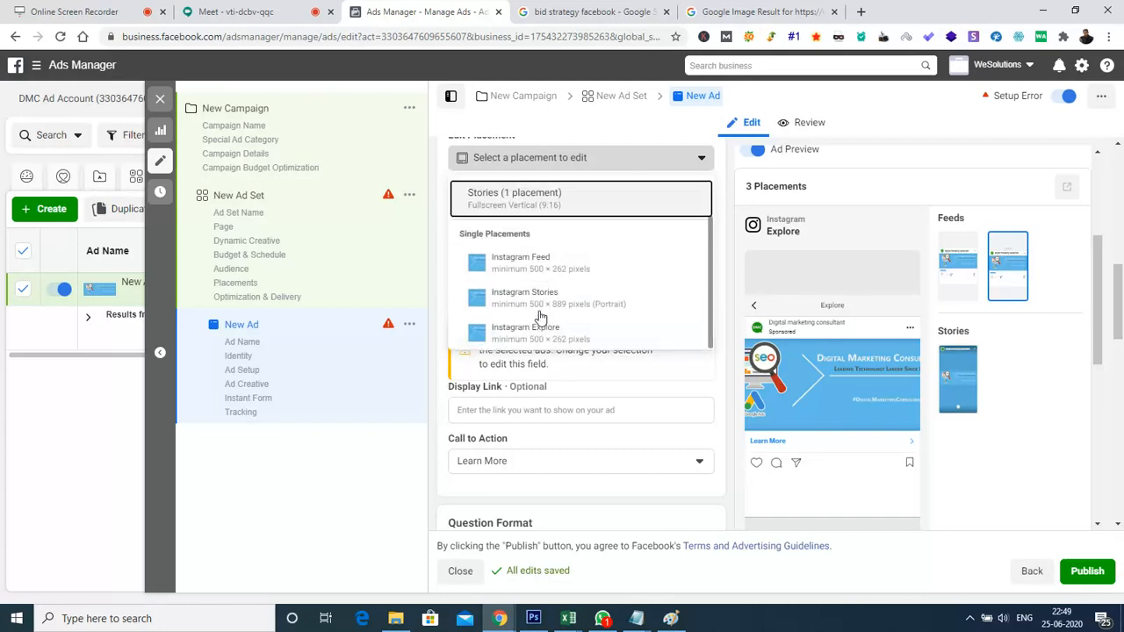
pyautogui.press('Down')
pyautogui.press('Down')
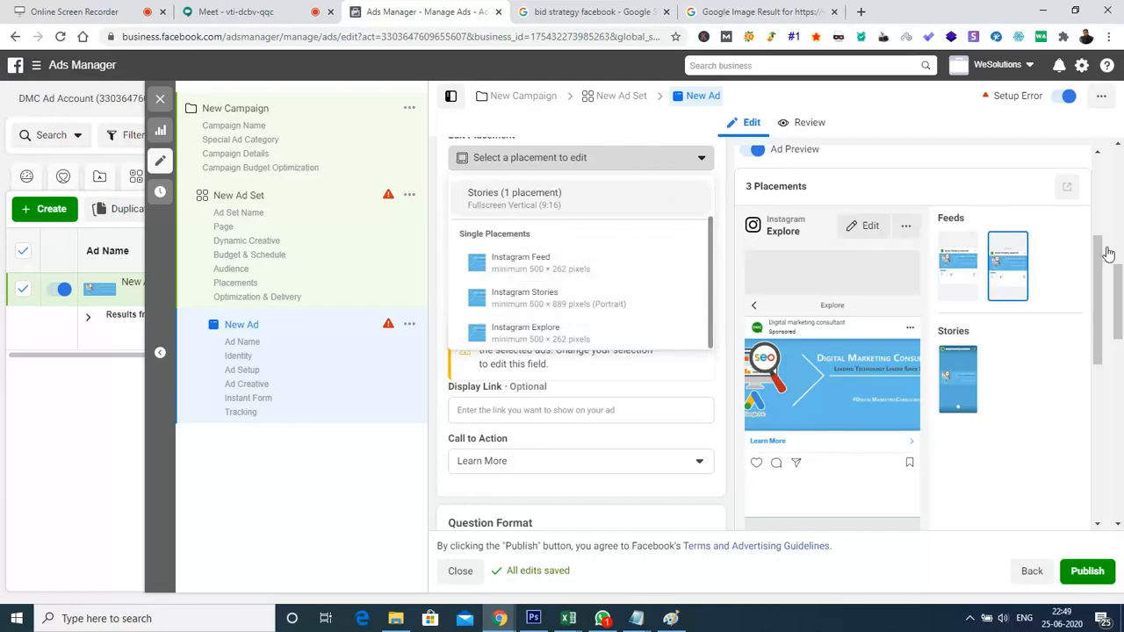
pyautogui.moveTo(1120, 293); pyautogui.dragTo(1119, 253)
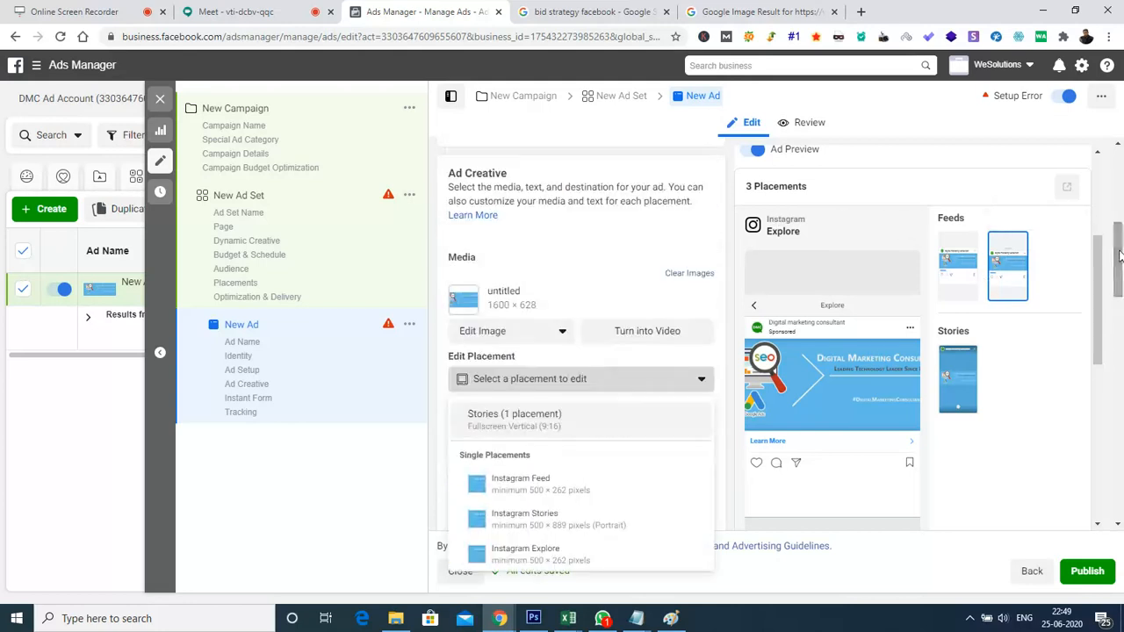
pyautogui.click(580, 257)
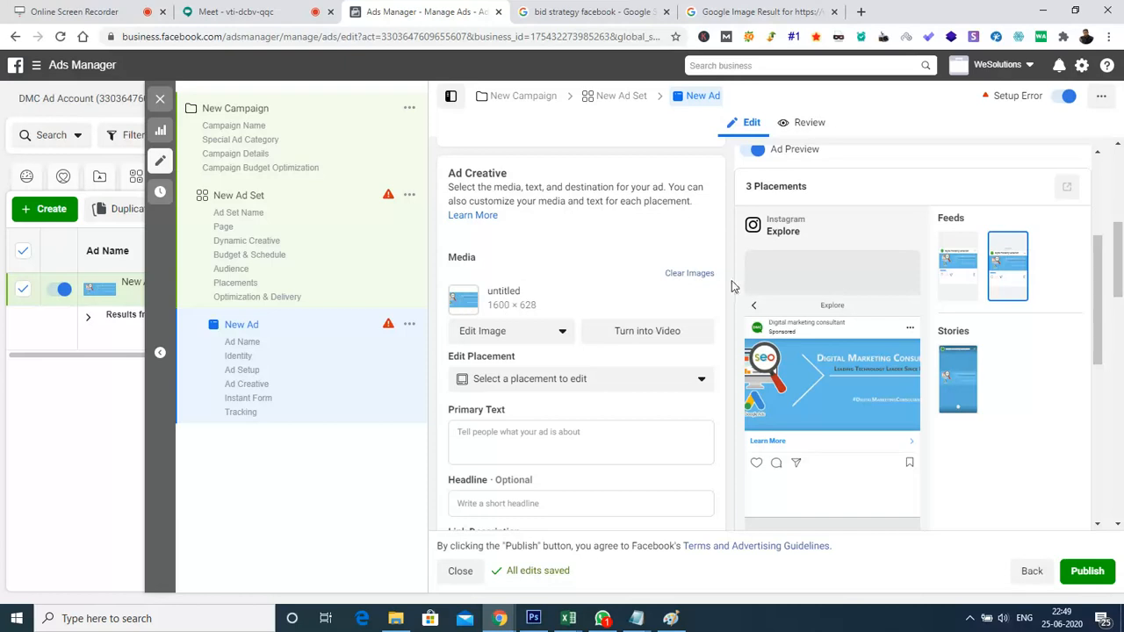
# Clear the image from the ad's media and look over the options for adding new media
pyautogui.click(689, 276)
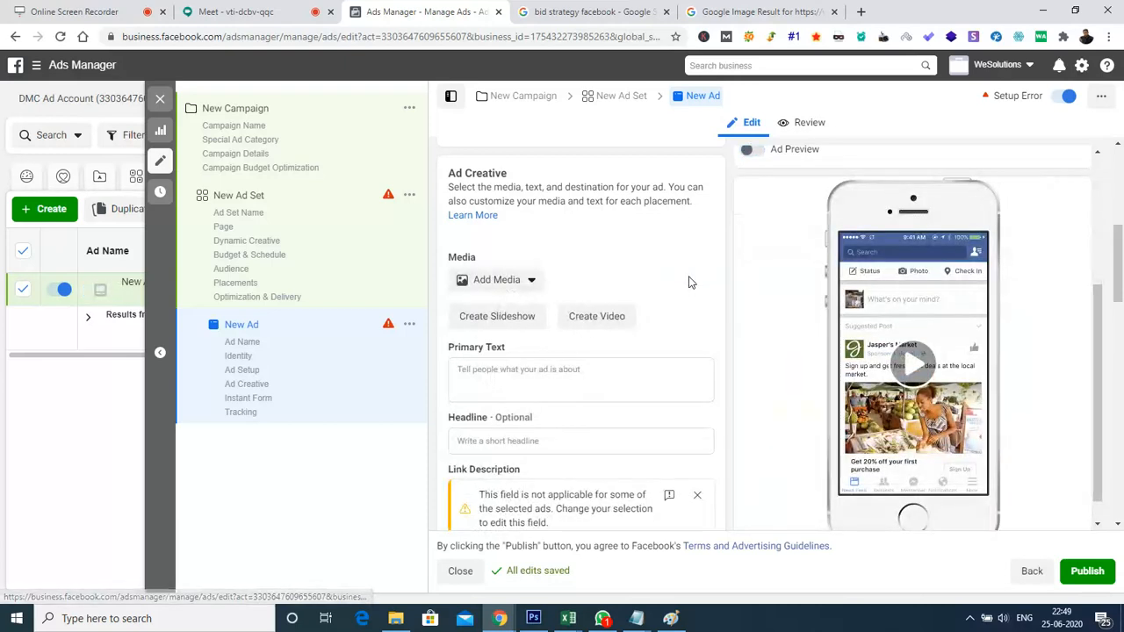
pyautogui.click(519, 281)
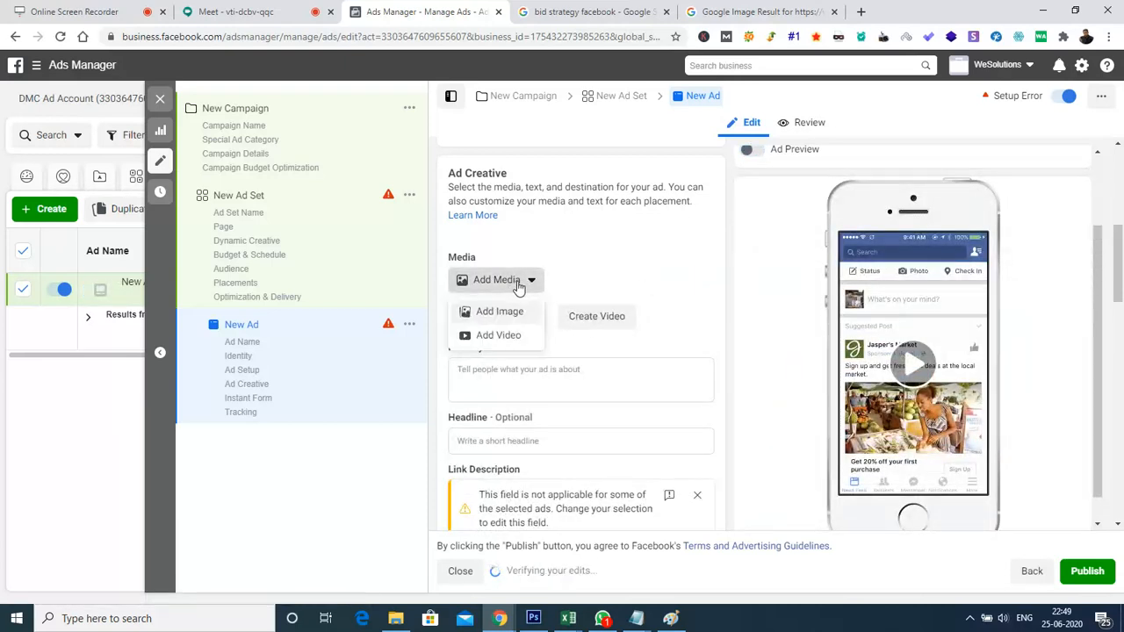
pyautogui.click(619, 257)
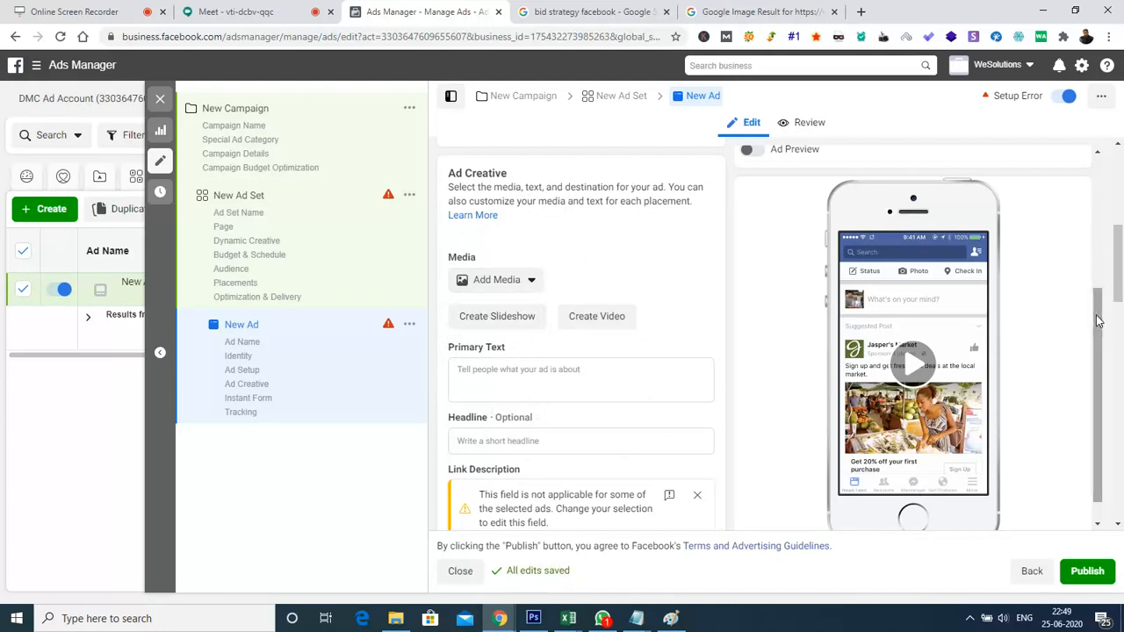
# Go back to the new ad set and switch its placements to Automatic Placements (Recommended)
pyautogui.scroll(2, 1089, 307)
pyautogui.click(1028, 572)
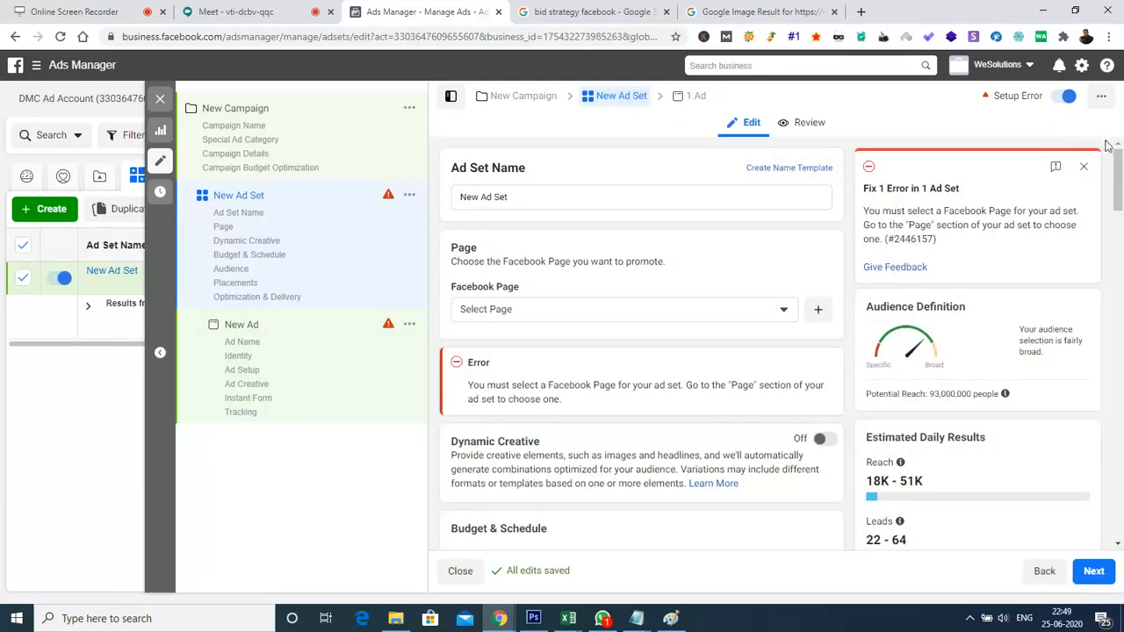
pyautogui.scroll(-9, 1114, 175)
pyautogui.scroll(-7, 1118, 272)
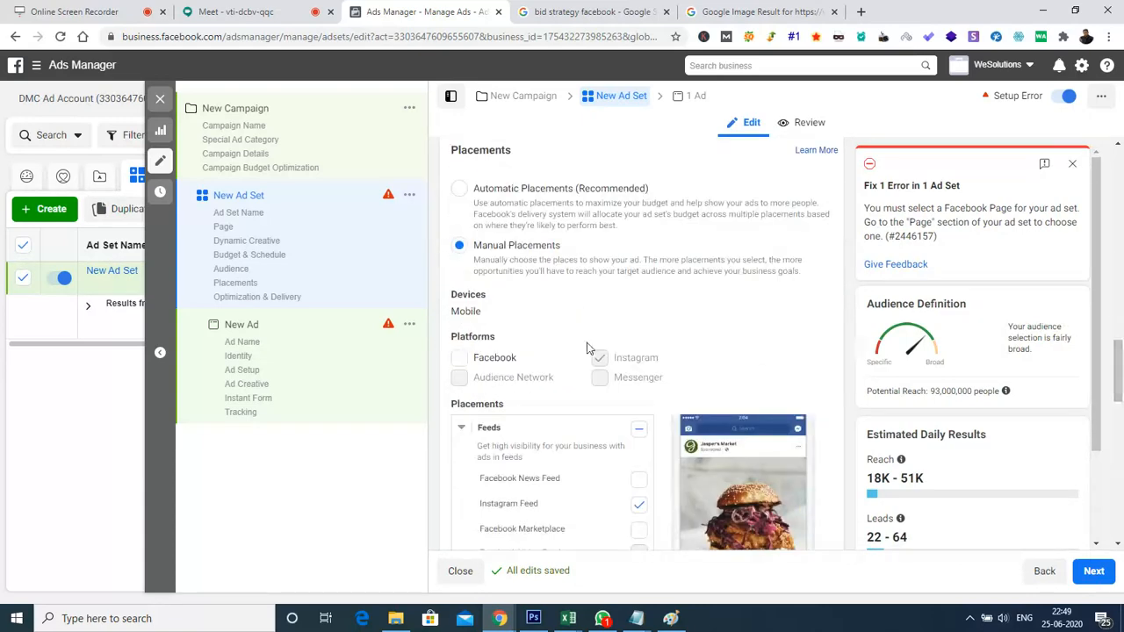
pyautogui.click(458, 357)
pyautogui.click(455, 188)
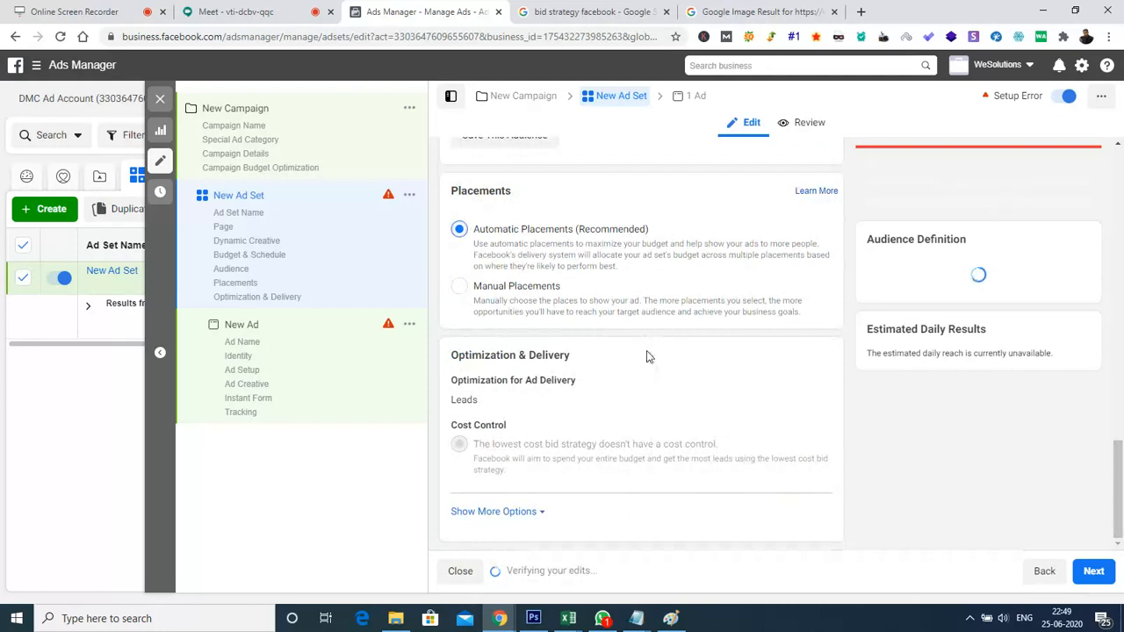
# Continue to the new ad and add the 1600 × 628 account image "untitled" as its media
pyautogui.click(1098, 575)
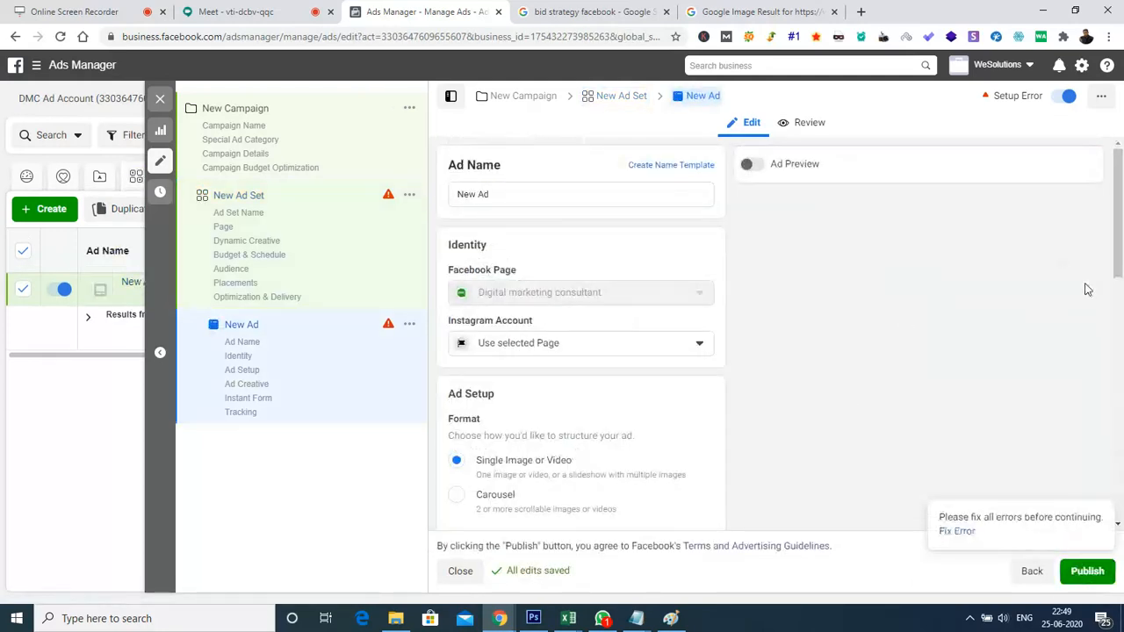
pyautogui.moveTo(1119, 178); pyautogui.dragTo(1121, 263)
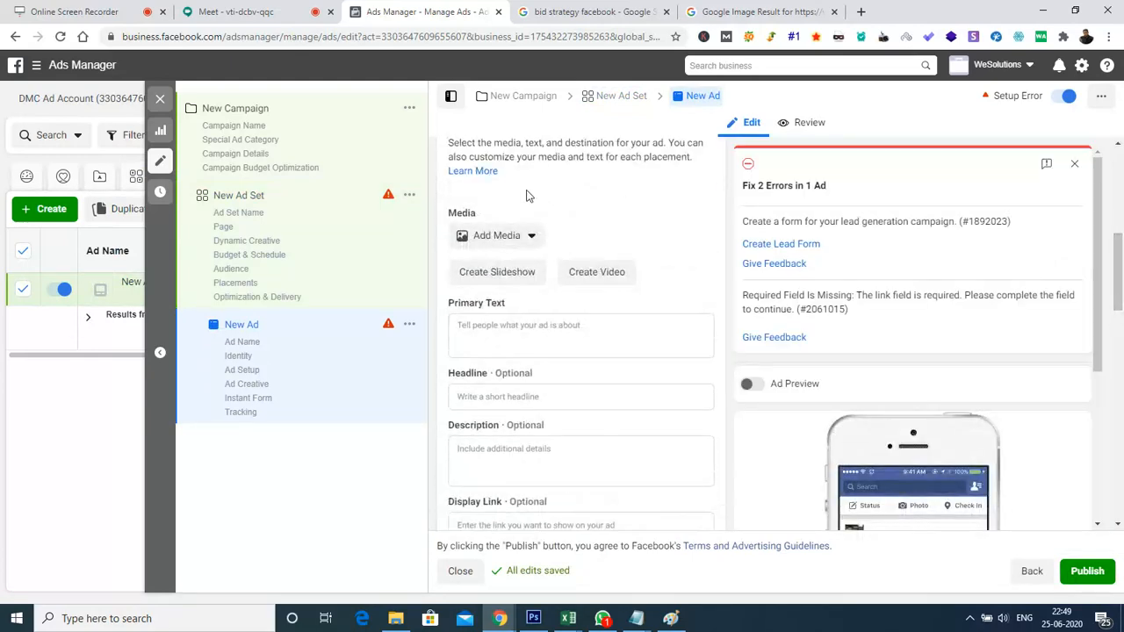
pyautogui.click(527, 235)
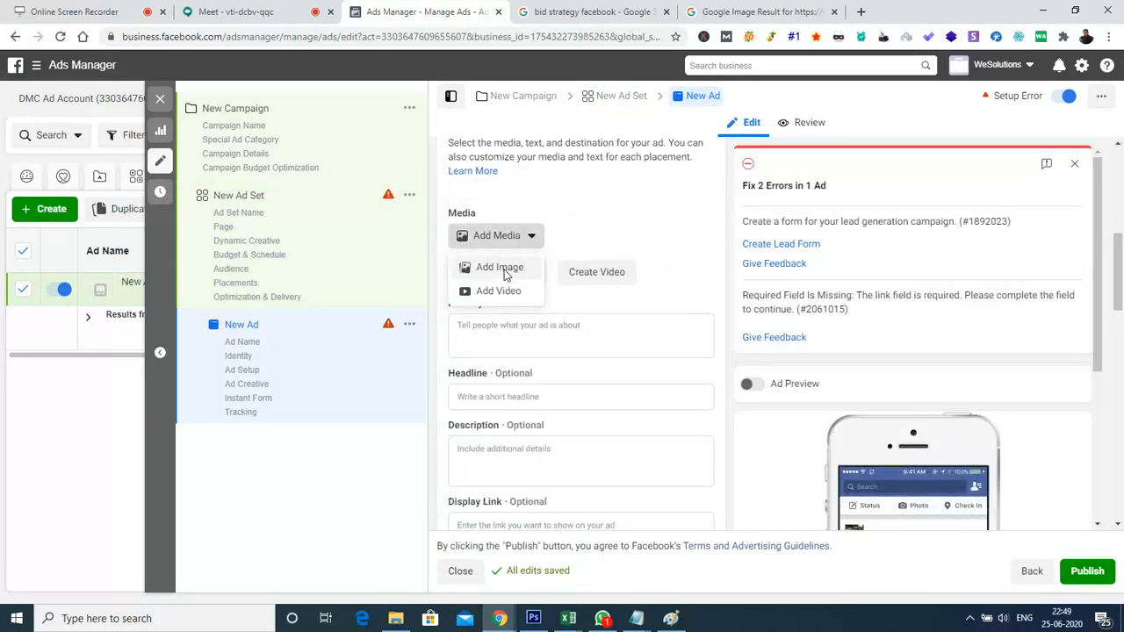
pyautogui.click(498, 268)
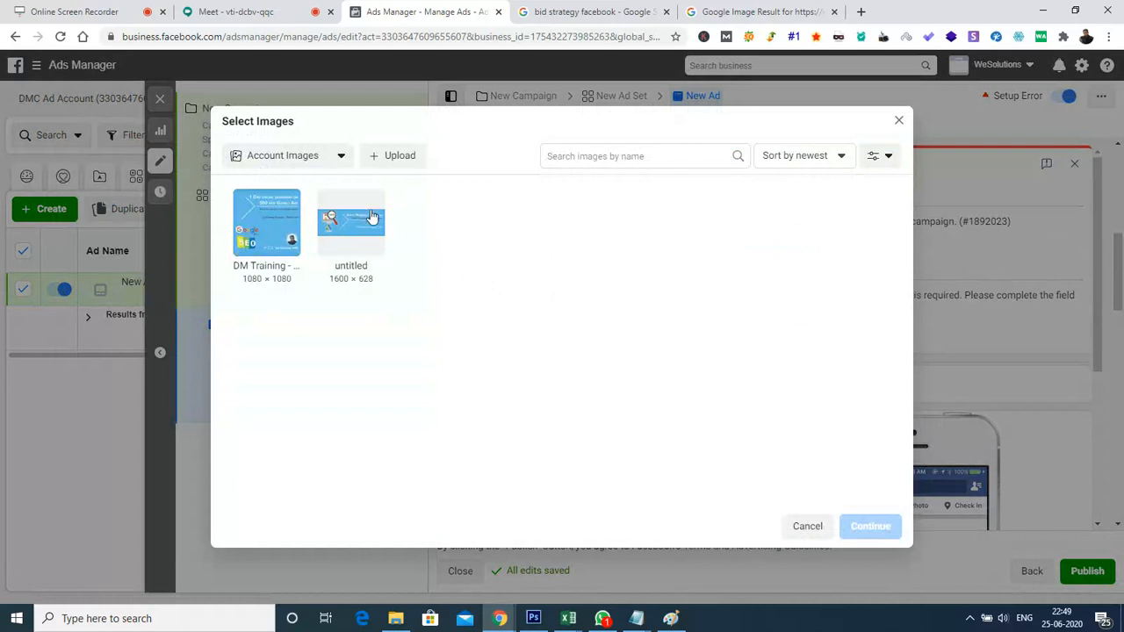
pyautogui.click(371, 217)
pyautogui.click(857, 526)
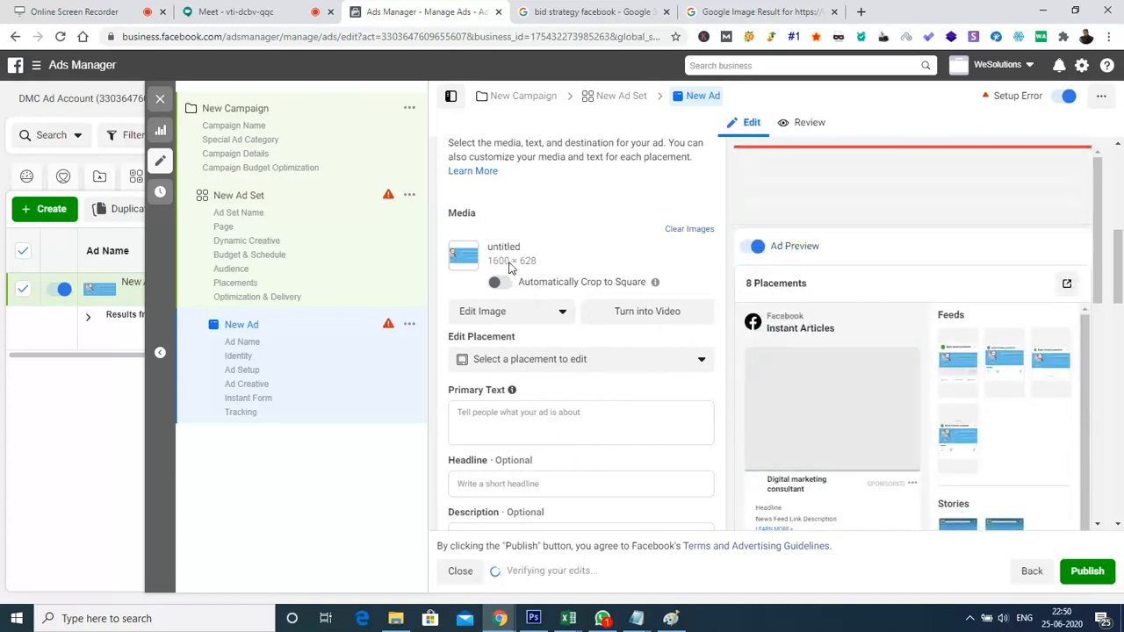
# Examine the placements available for editing under automatic placements, including the placement groups and the single Instagram and Facebook placements with their minimum image sizes
pyautogui.click(626, 360)
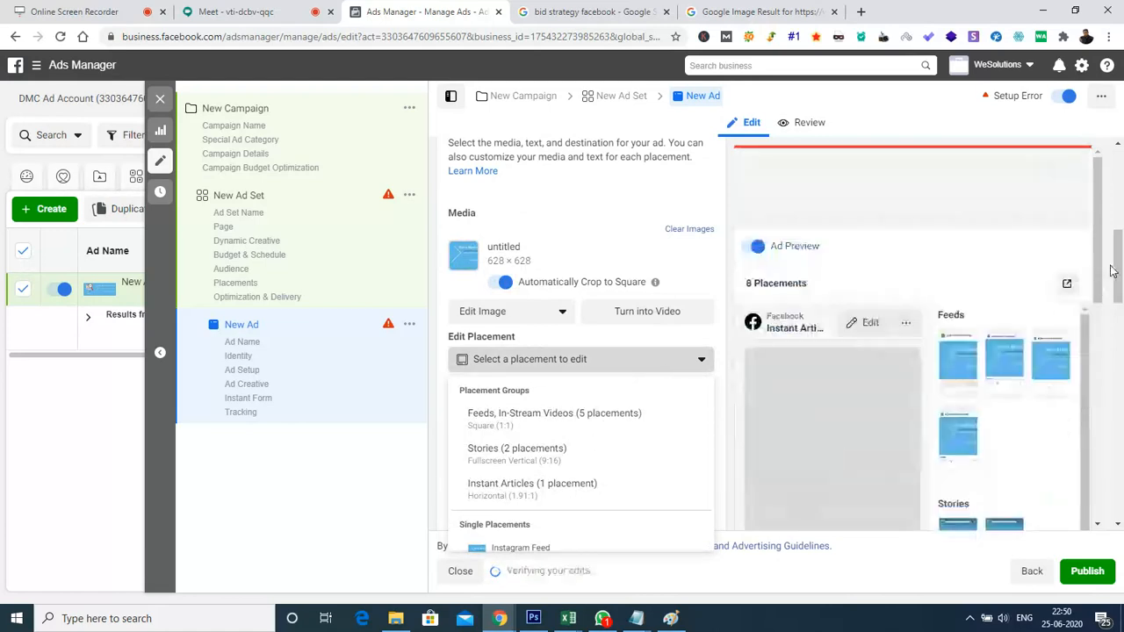
pyautogui.scroll(-2, 581, 431)
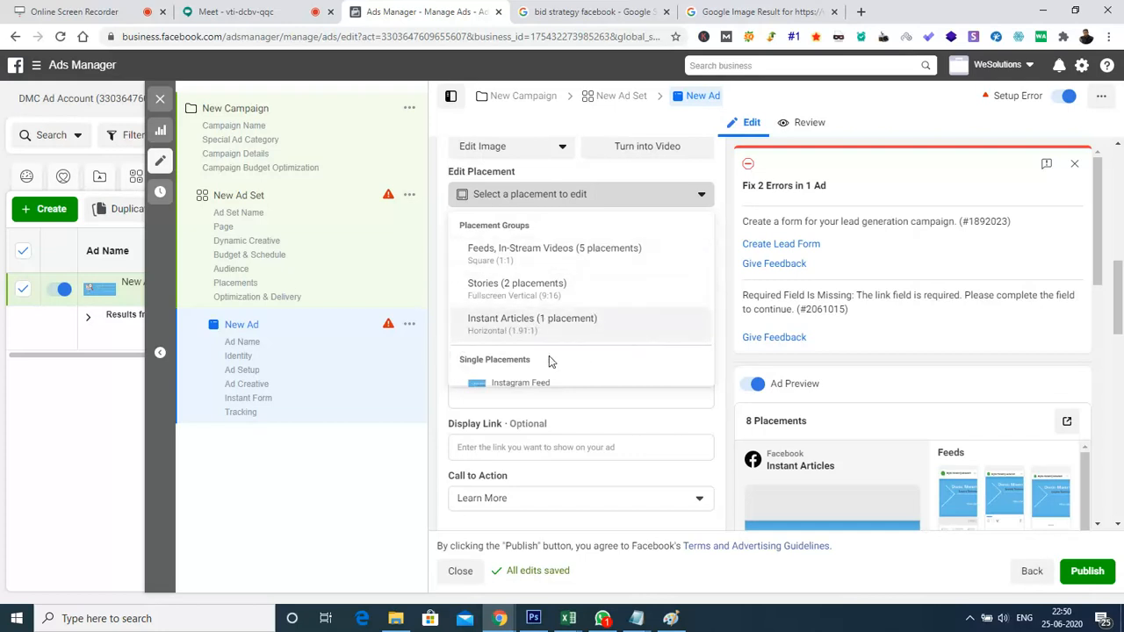
pyautogui.scroll(-4, 549, 360)
pyautogui.scroll(3, 549, 360)
pyautogui.scroll(-4, 549, 361)
pyautogui.scroll(3, 548, 360)
pyautogui.scroll(3, 549, 360)
pyautogui.scroll(-1, 548, 360)
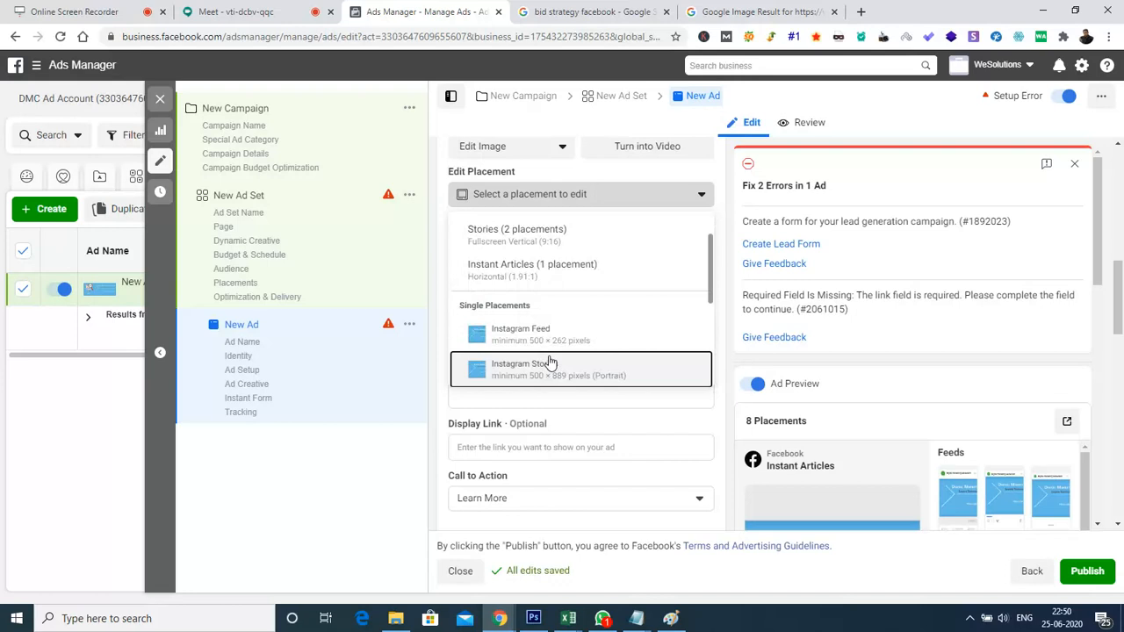
pyautogui.scroll(-1, 550, 363)
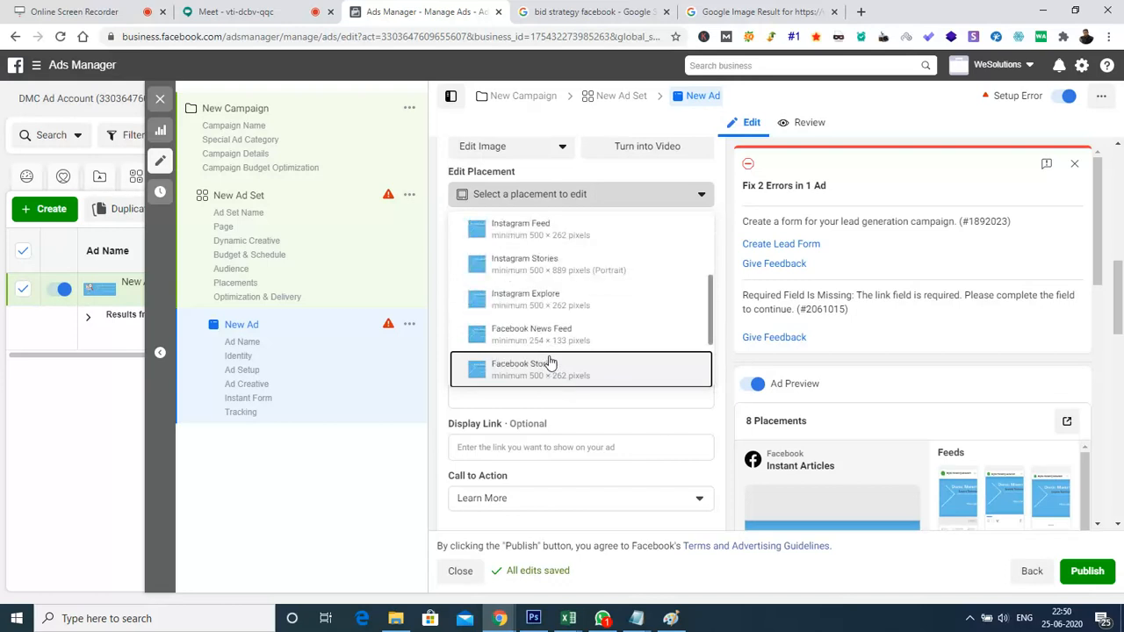
pyautogui.scroll(-1, 550, 363)
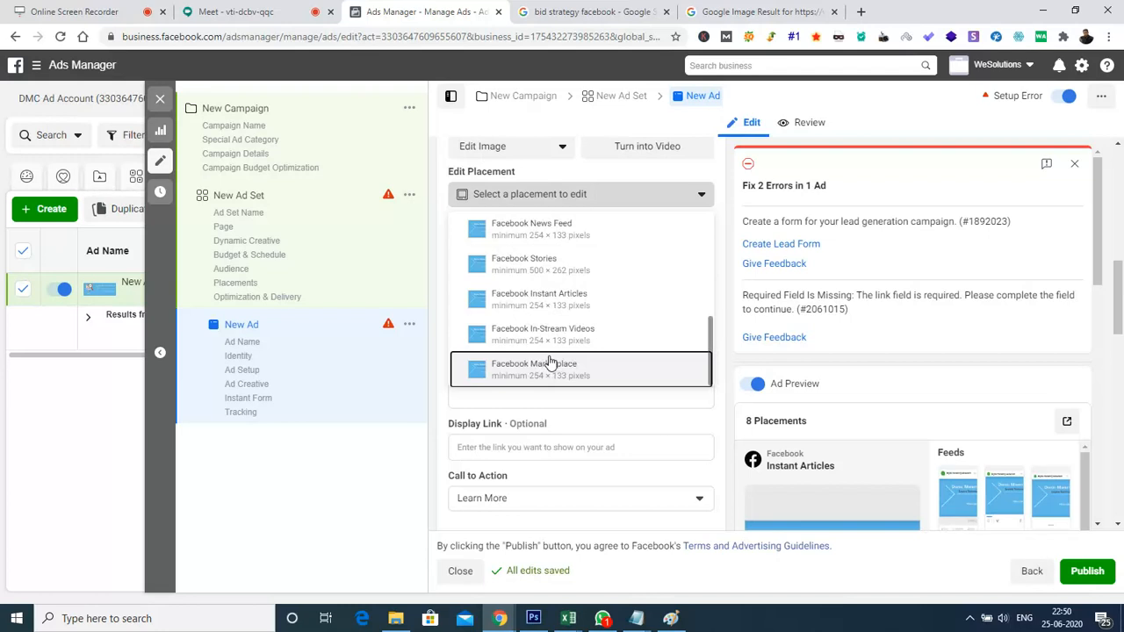
pyautogui.scroll(3, 549, 360)
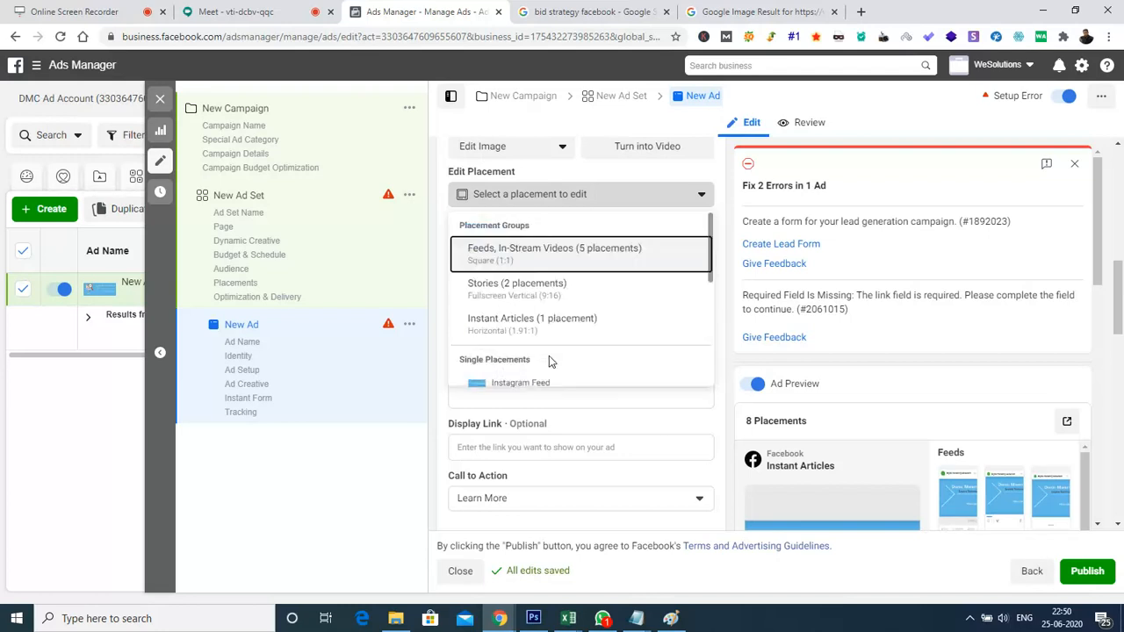
pyautogui.scroll(-3, 549, 360)
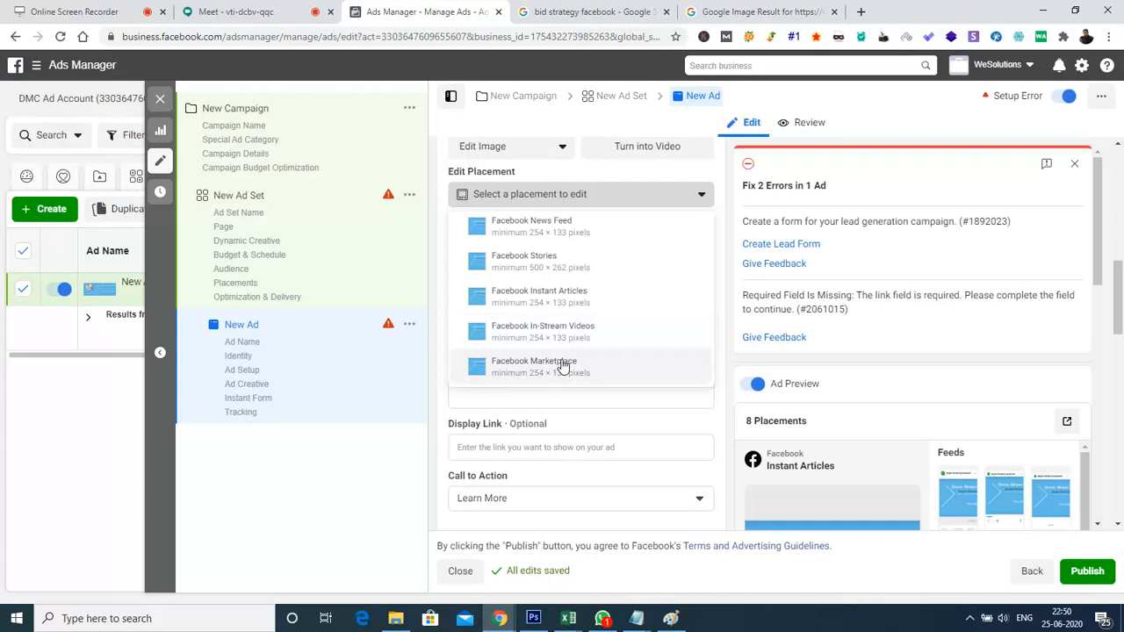
# Try out the 1080 × 1080 "DM Training" account image for the Facebook Marketplace placement, then discard the change
pyautogui.click(562, 365)
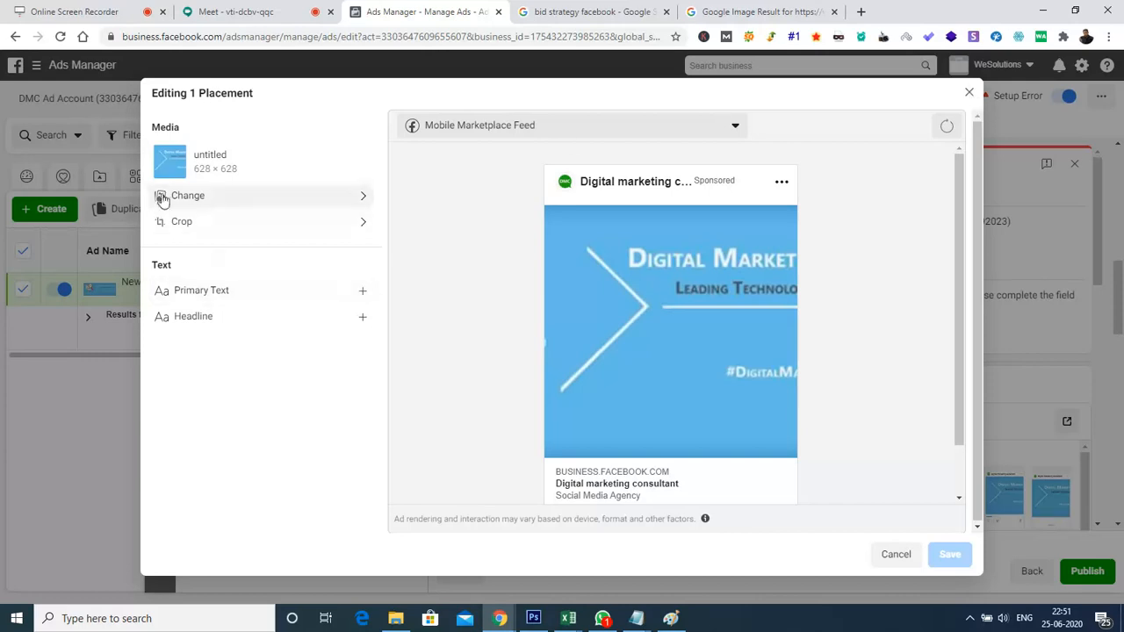
pyautogui.click(225, 199)
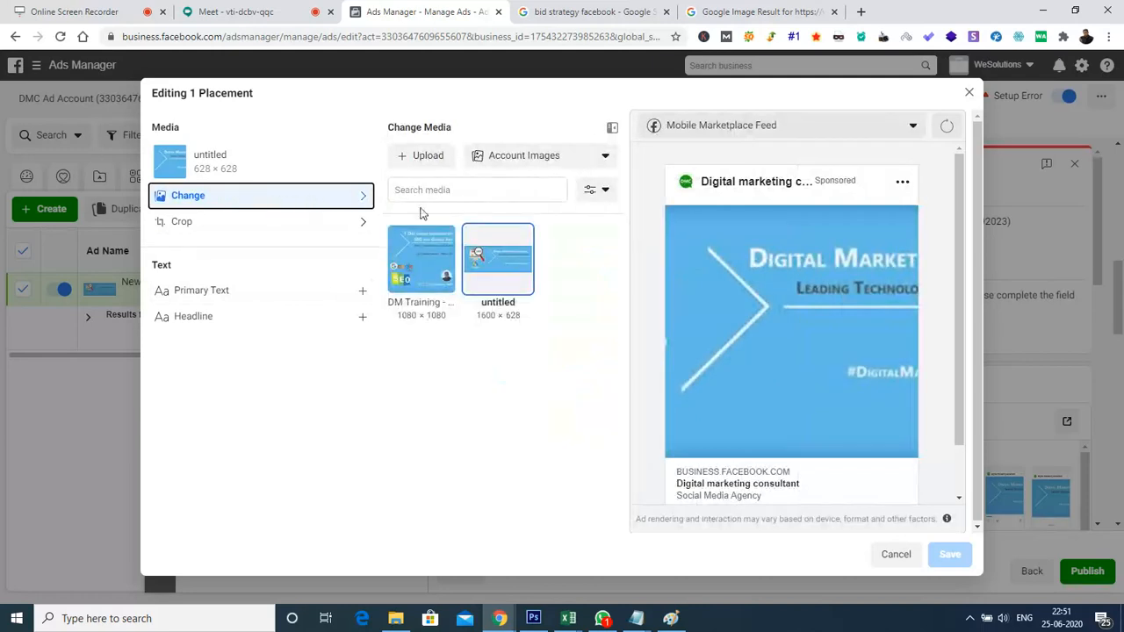
pyautogui.click(431, 276)
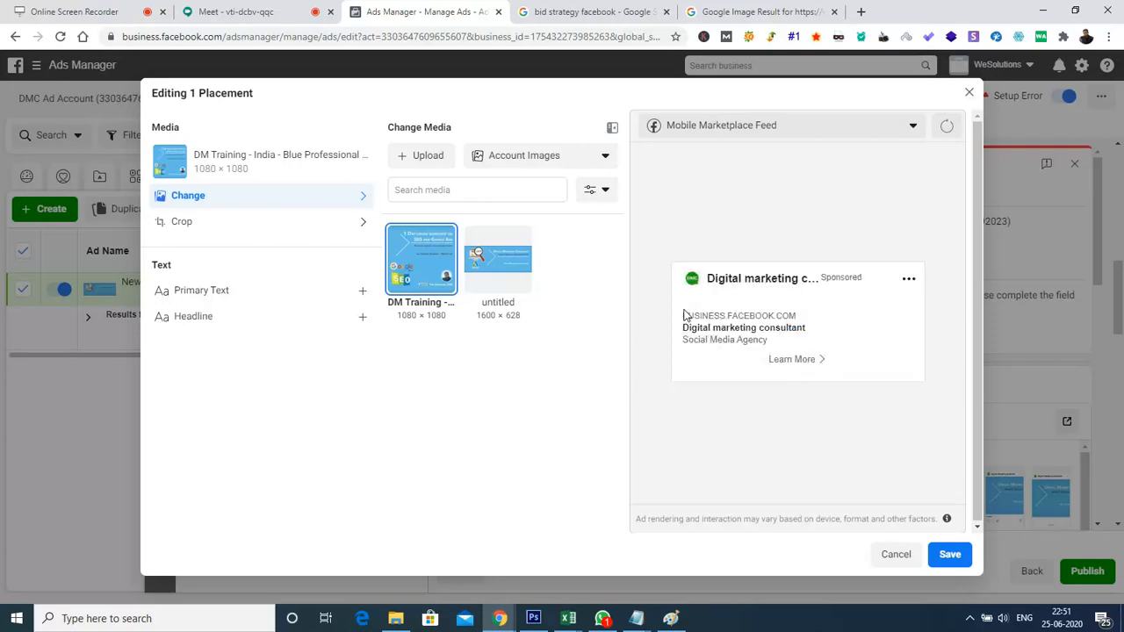
pyautogui.click(897, 555)
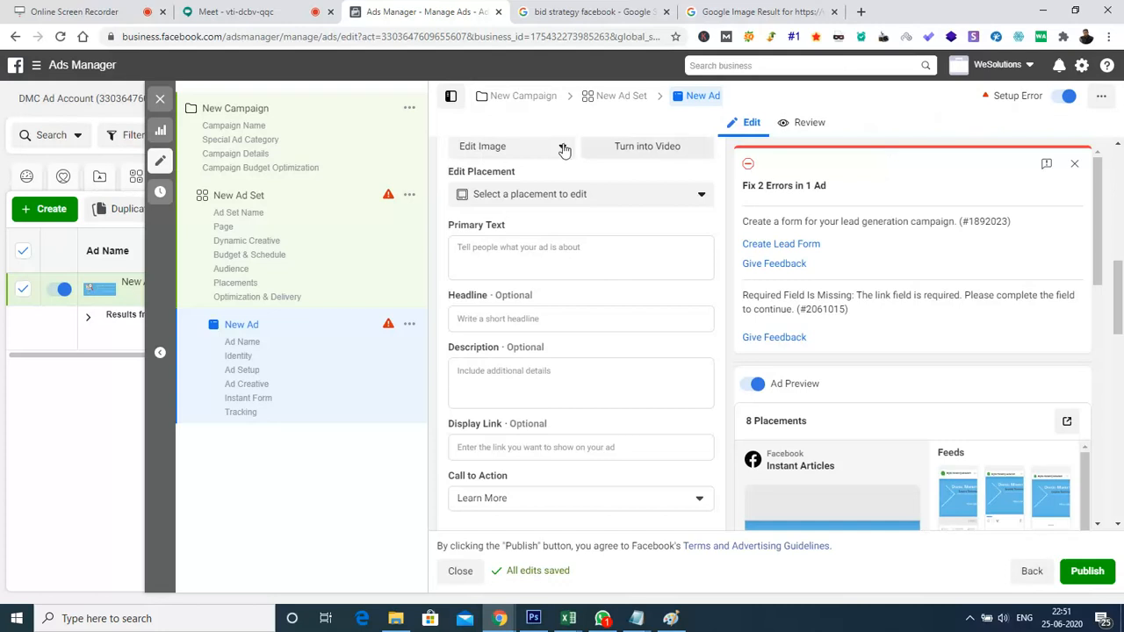
# Return from the ad to the campaign level and close the editor without publishing the draft items
pyautogui.click(1029, 572)
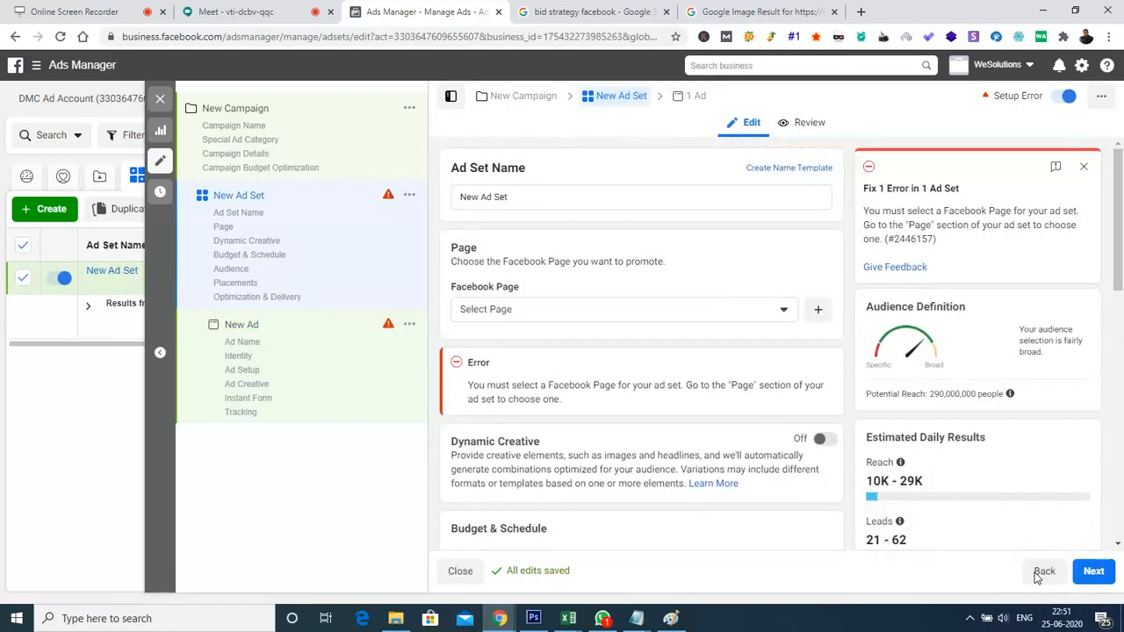
pyautogui.click(1047, 572)
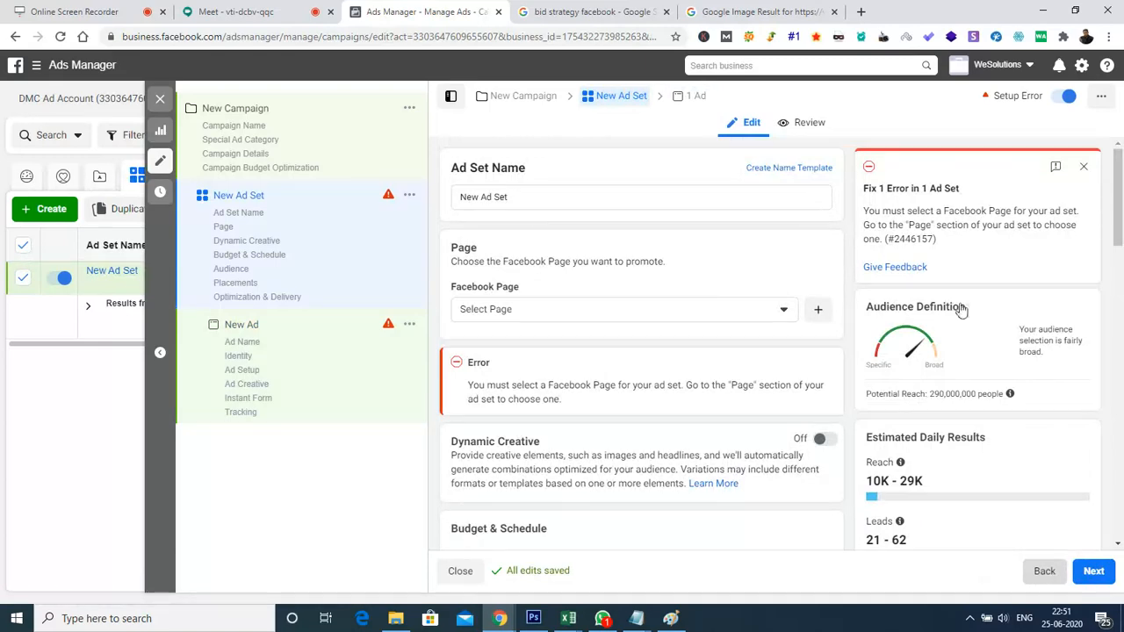
pyautogui.click(160, 99)
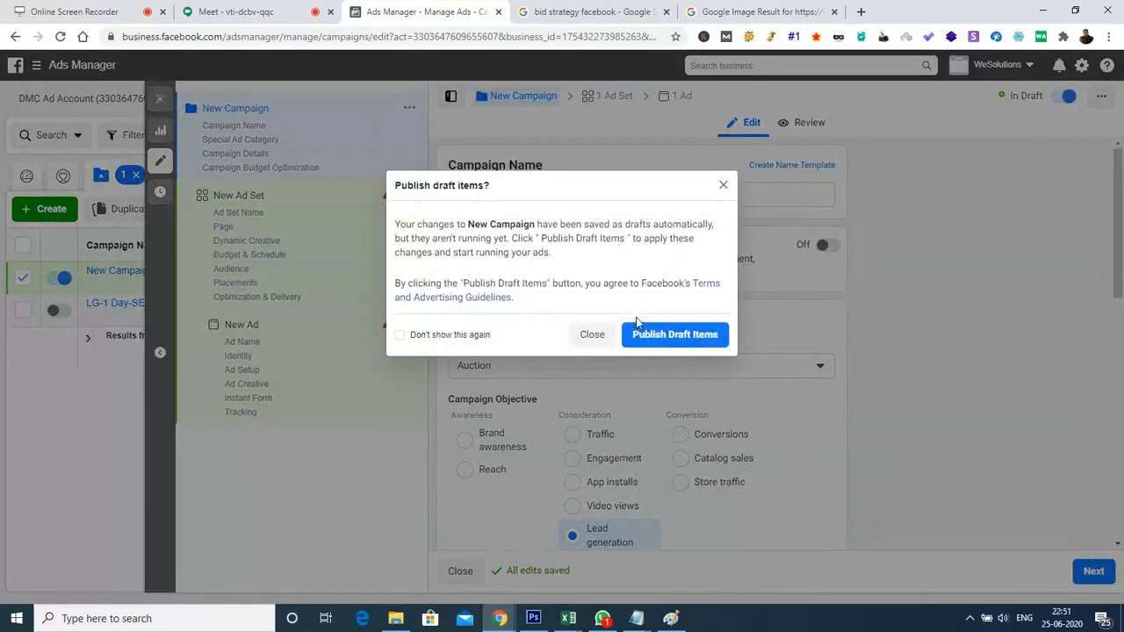
pyautogui.click(591, 335)
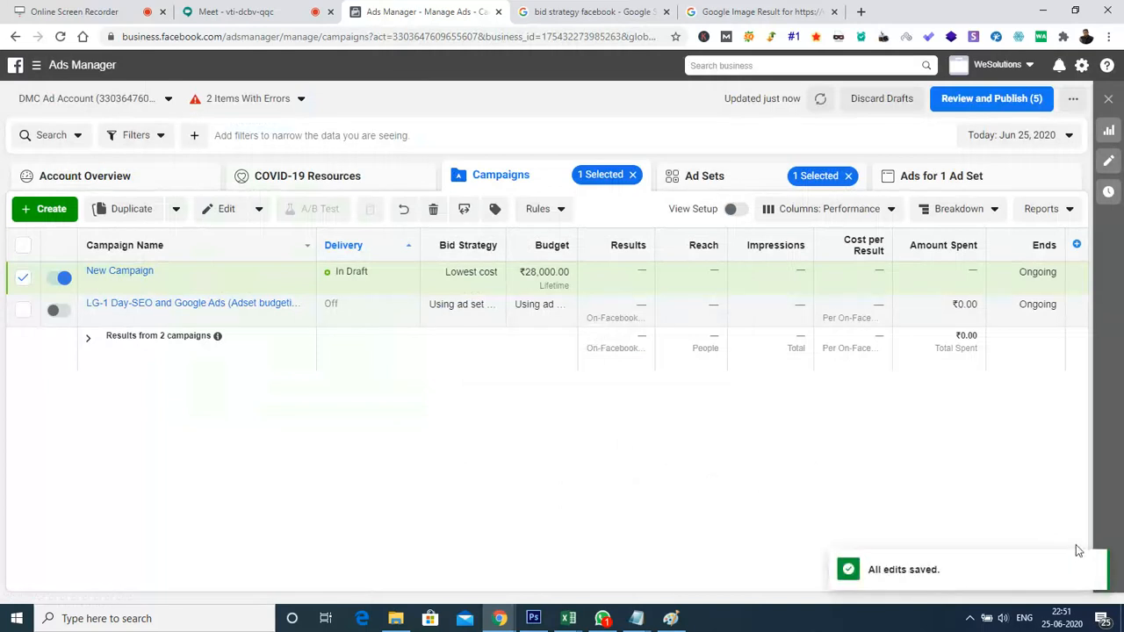
pyautogui.click(1092, 570)
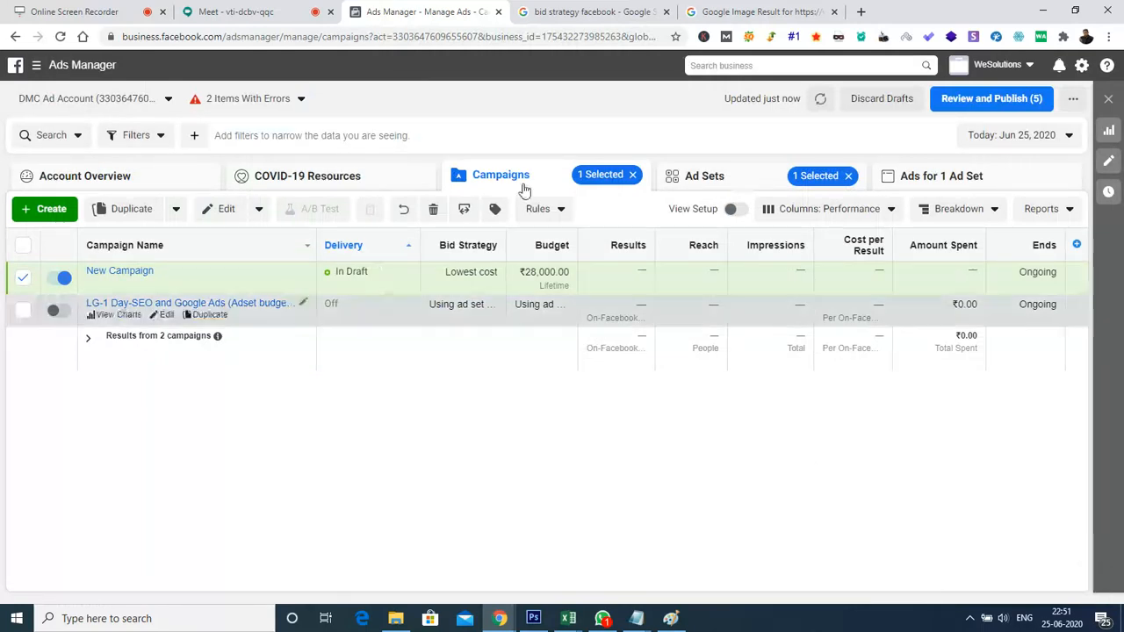
# Delete the draft campaign "New Campaign" from the campaign list
pyautogui.click(23, 278)
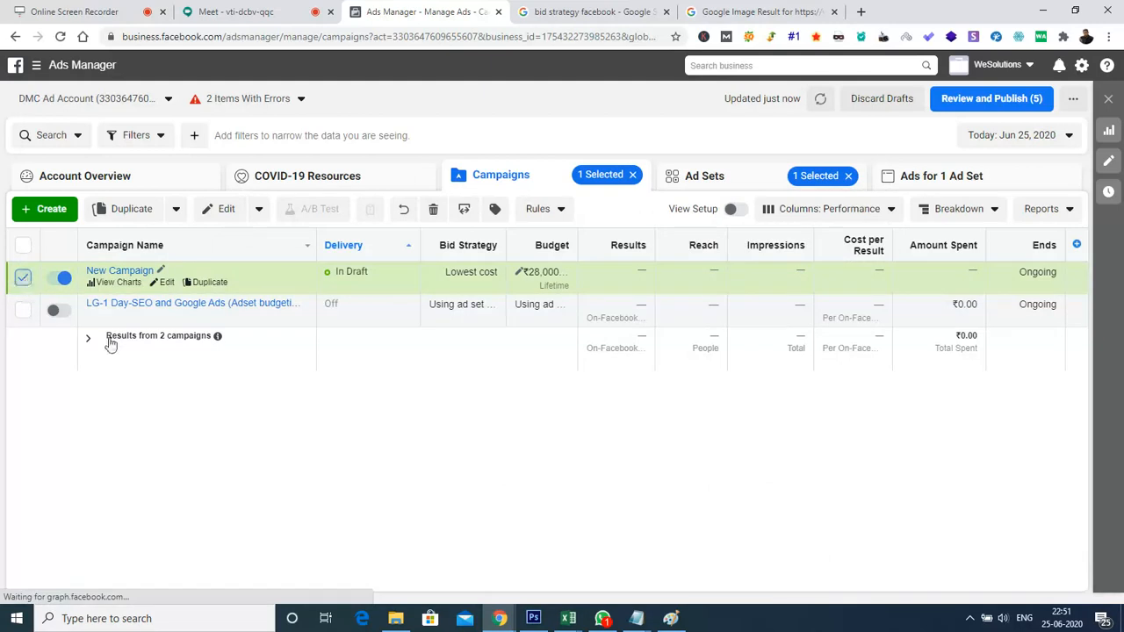
pyautogui.click(23, 277)
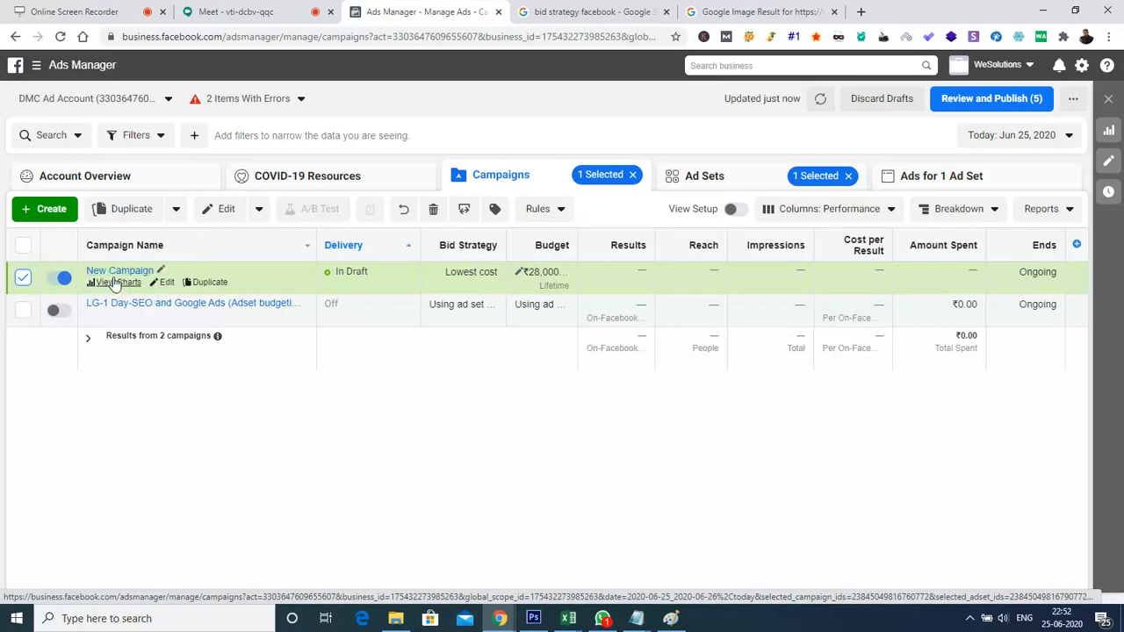
pyautogui.click(439, 215)
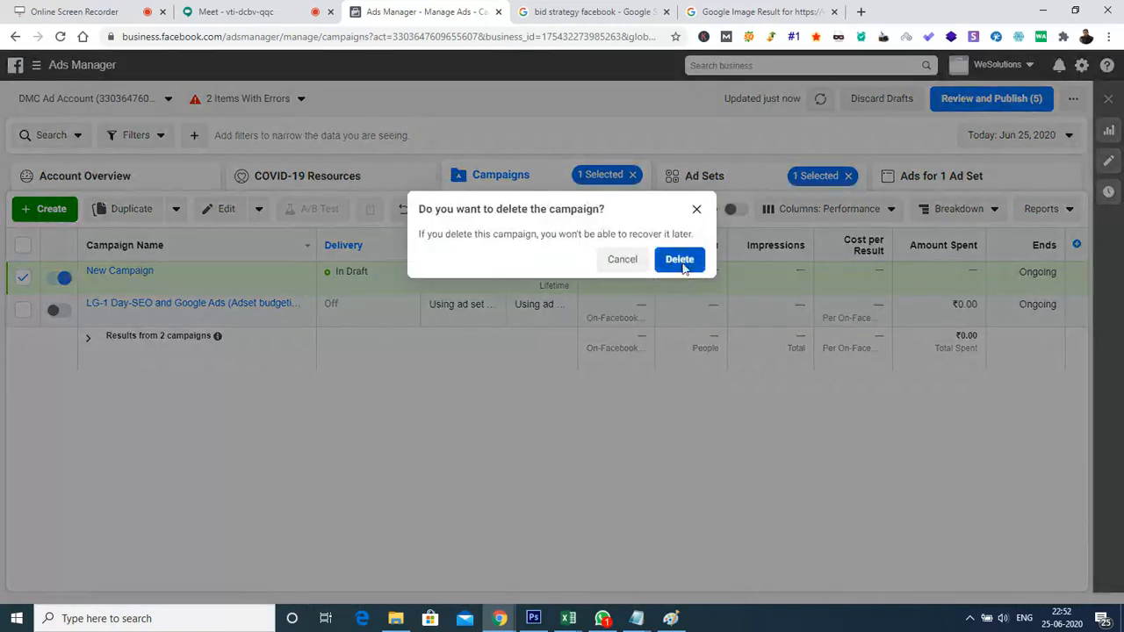
pyautogui.click(681, 261)
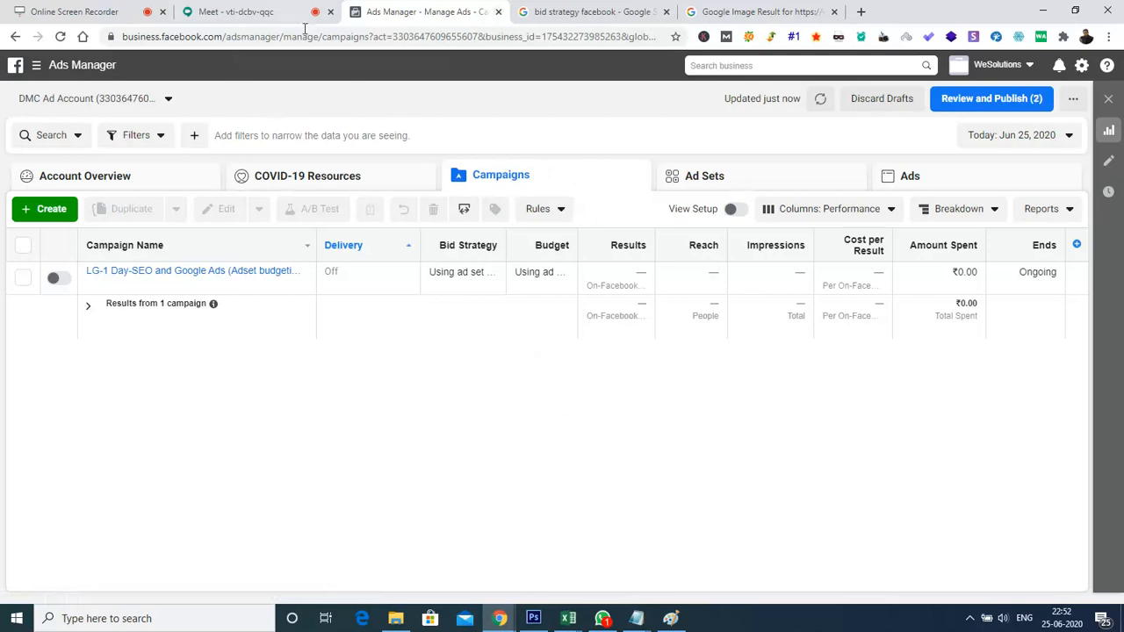
# Switch to the Google Meet call, show its participants and stop presenting the screen
pyautogui.click(229, 12)
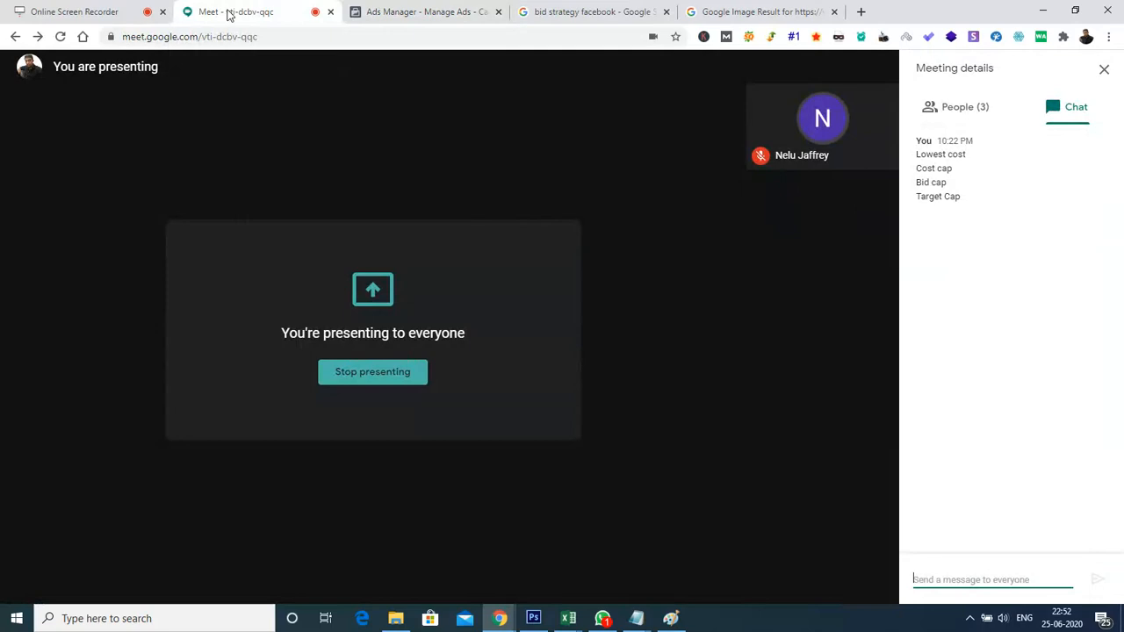
pyautogui.click(955, 110)
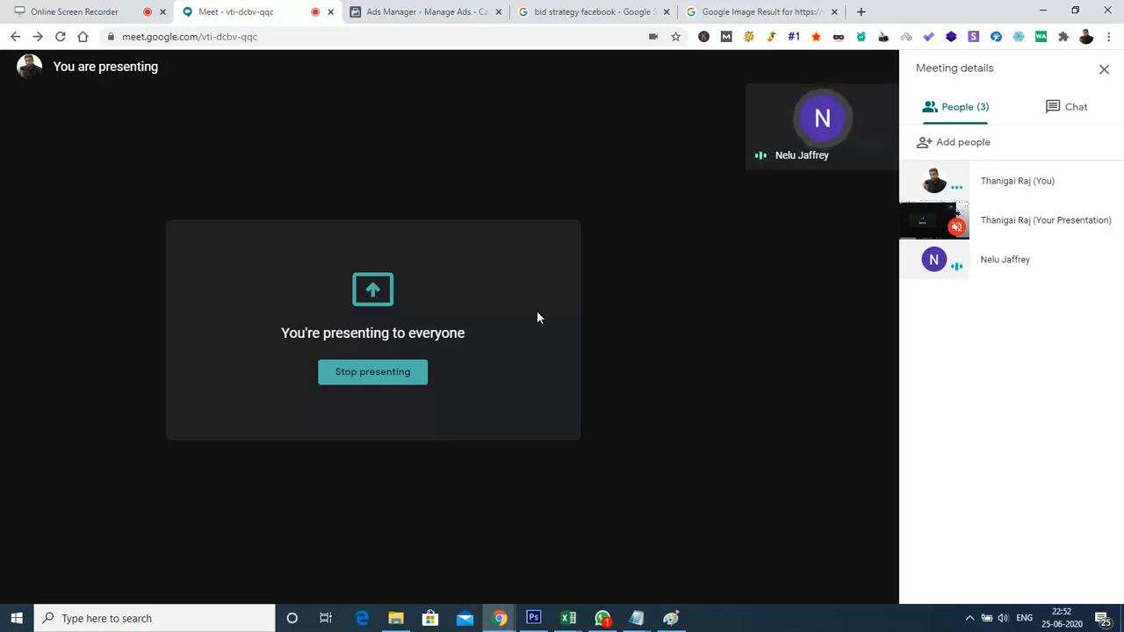
pyautogui.click(807, 580)
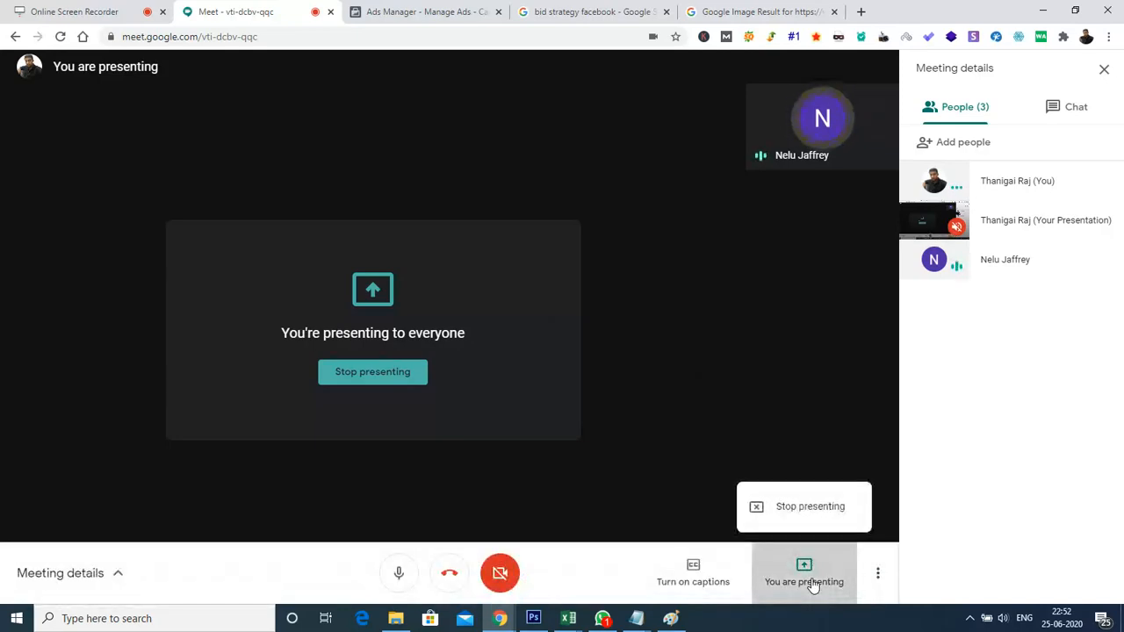
pyautogui.click(820, 508)
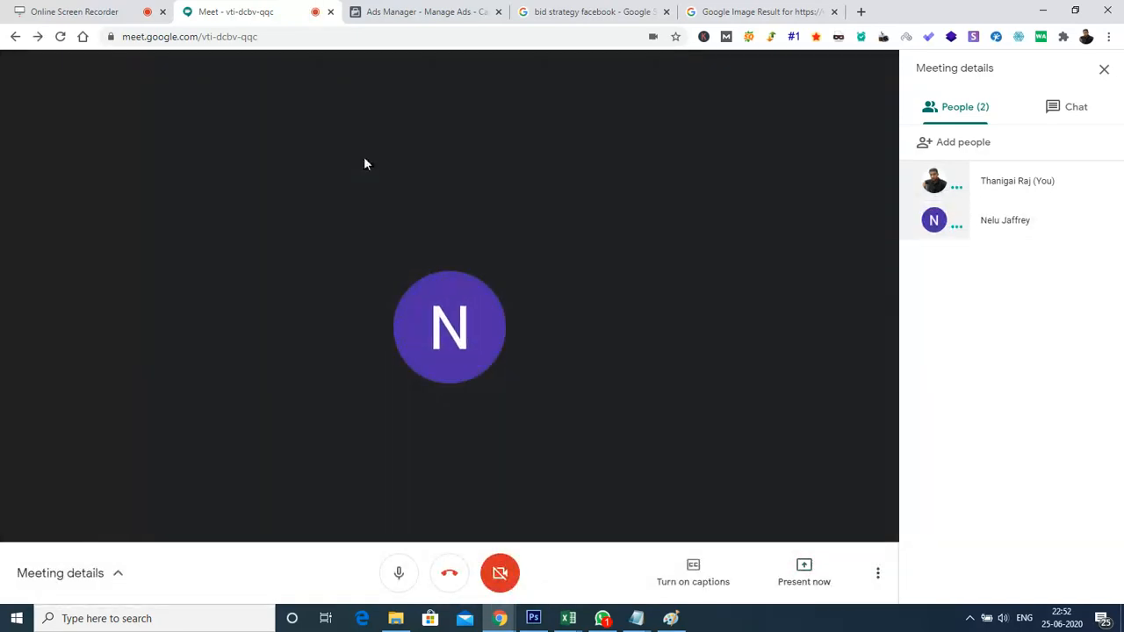
# Switch to the Online Screen Recorder page
pyautogui.click(89, 17)
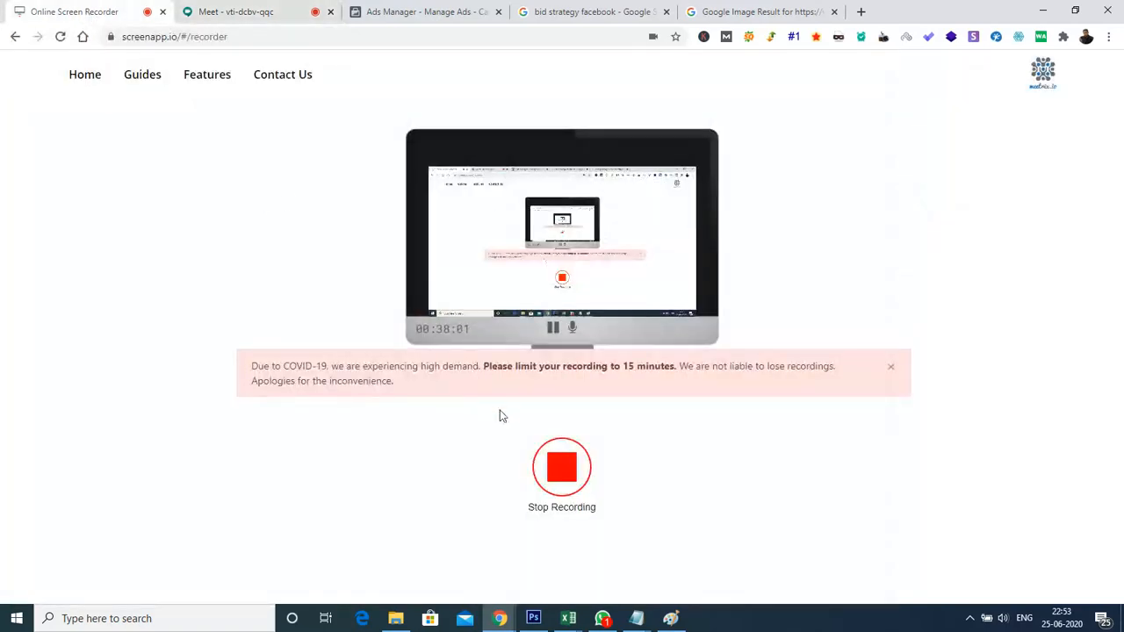